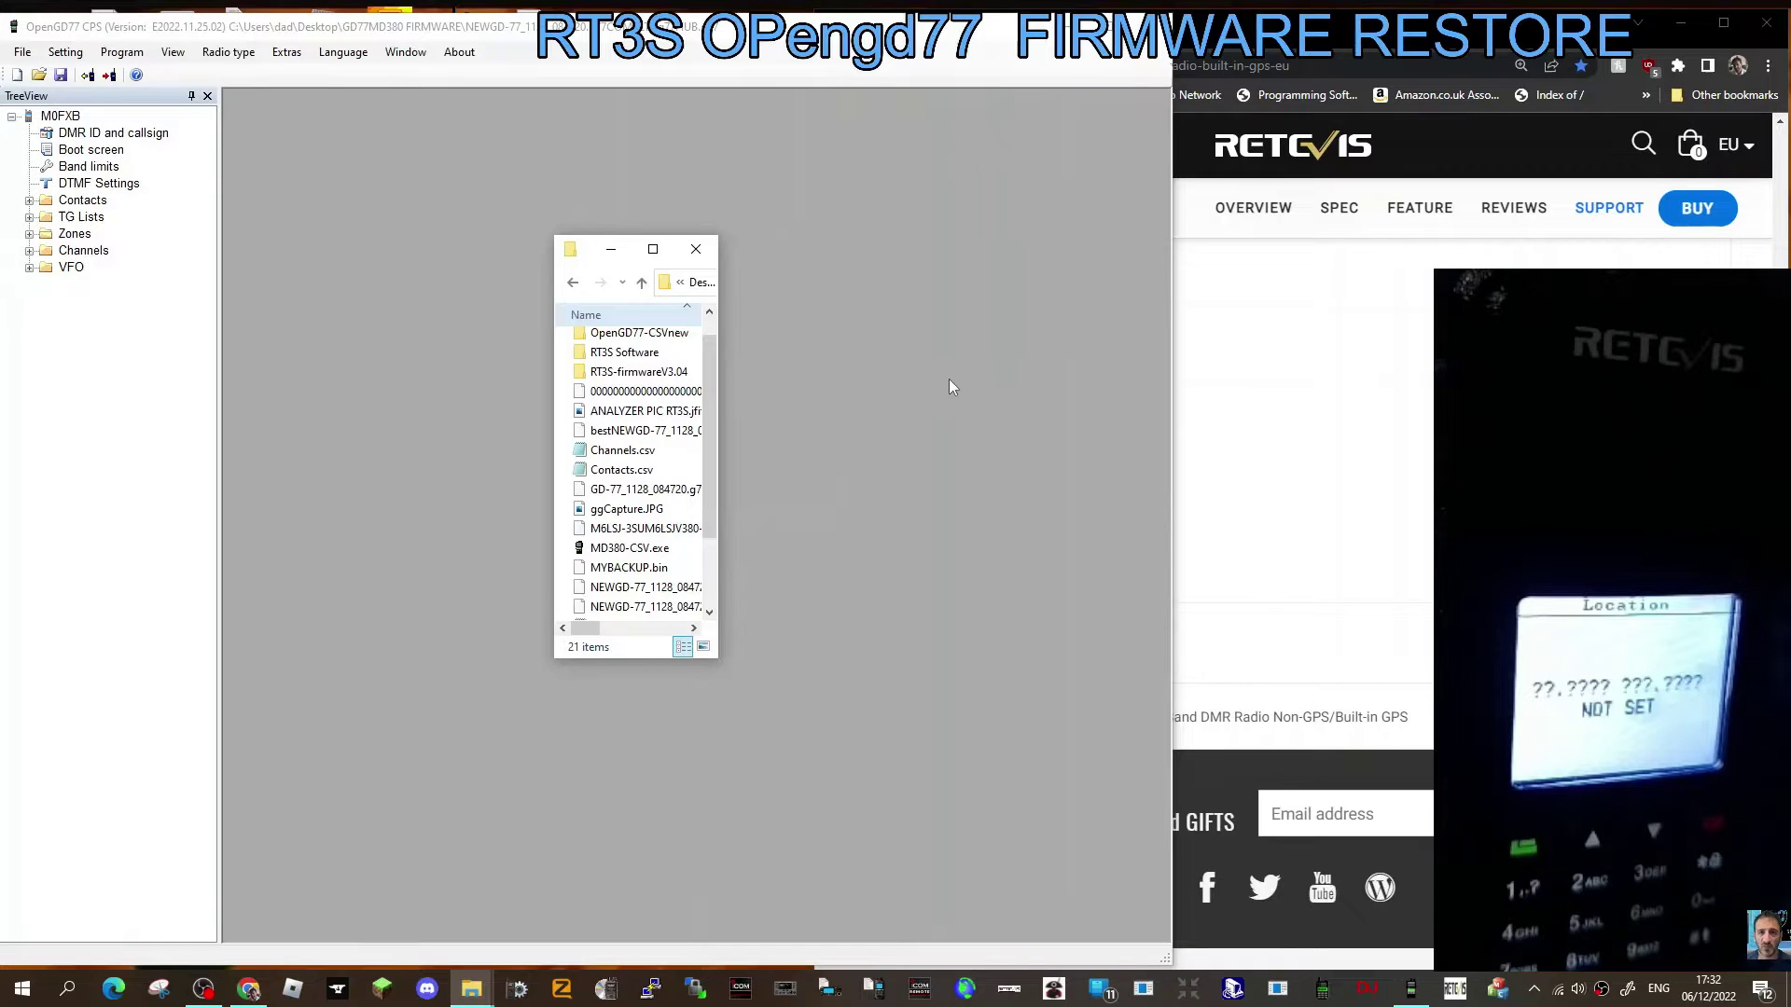
# Bring the Retevis web page to the front to review it.
pyautogui.click(1231, 392)
pyautogui.scroll(-2, 1231, 391)
pyautogui.scroll(2, 1125, 574)
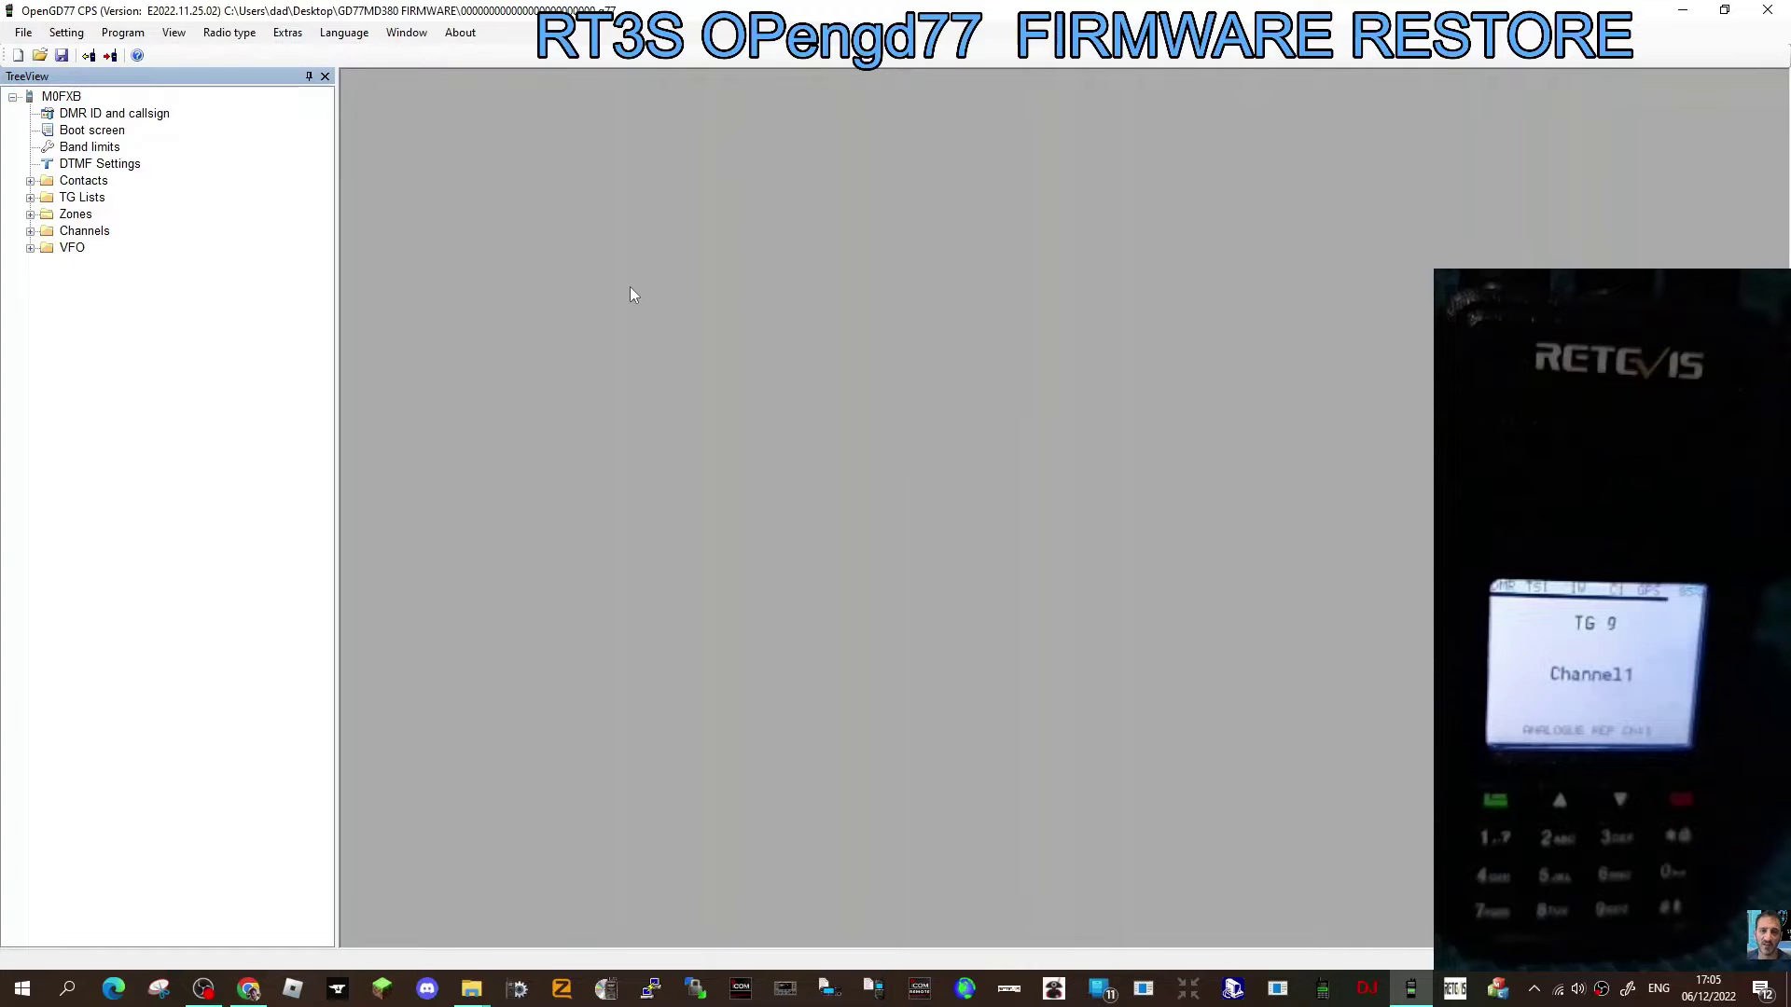
# Check the radio type, then start Restore Flash from OpenGD77 support and confirm the warning.
pyautogui.click(233, 39)
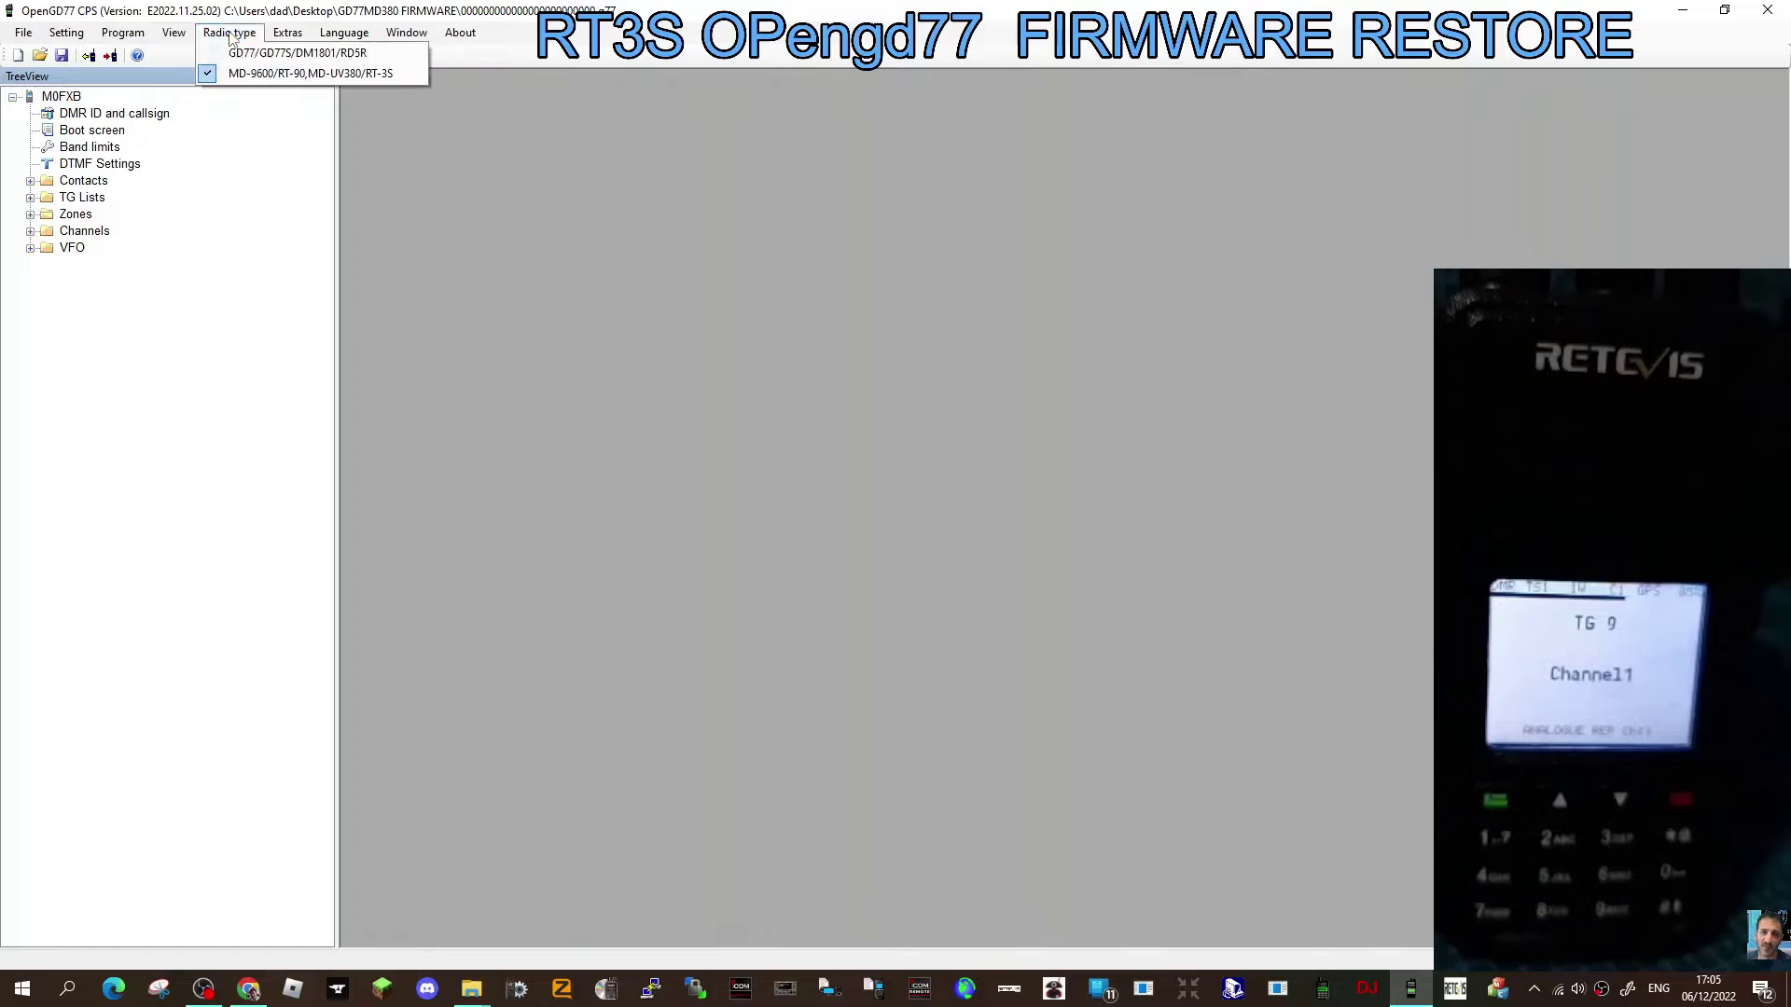
pyautogui.click(233, 39)
pyautogui.click(287, 32)
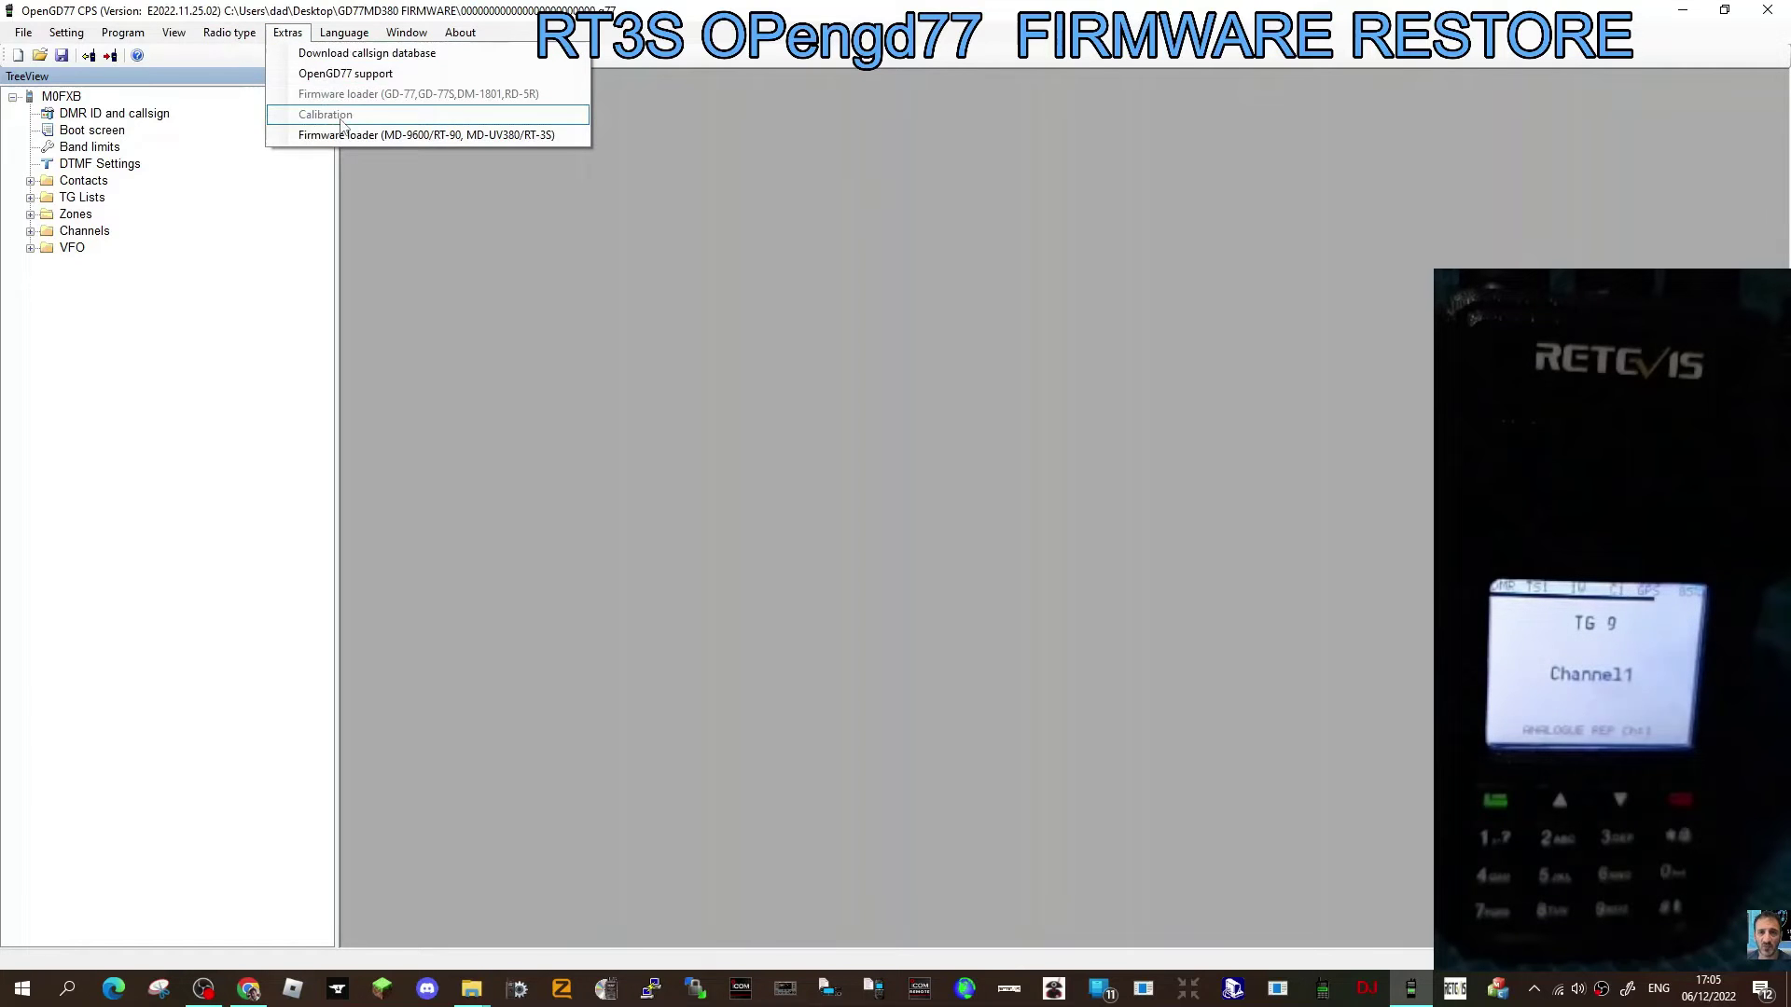
pyautogui.click(326, 73)
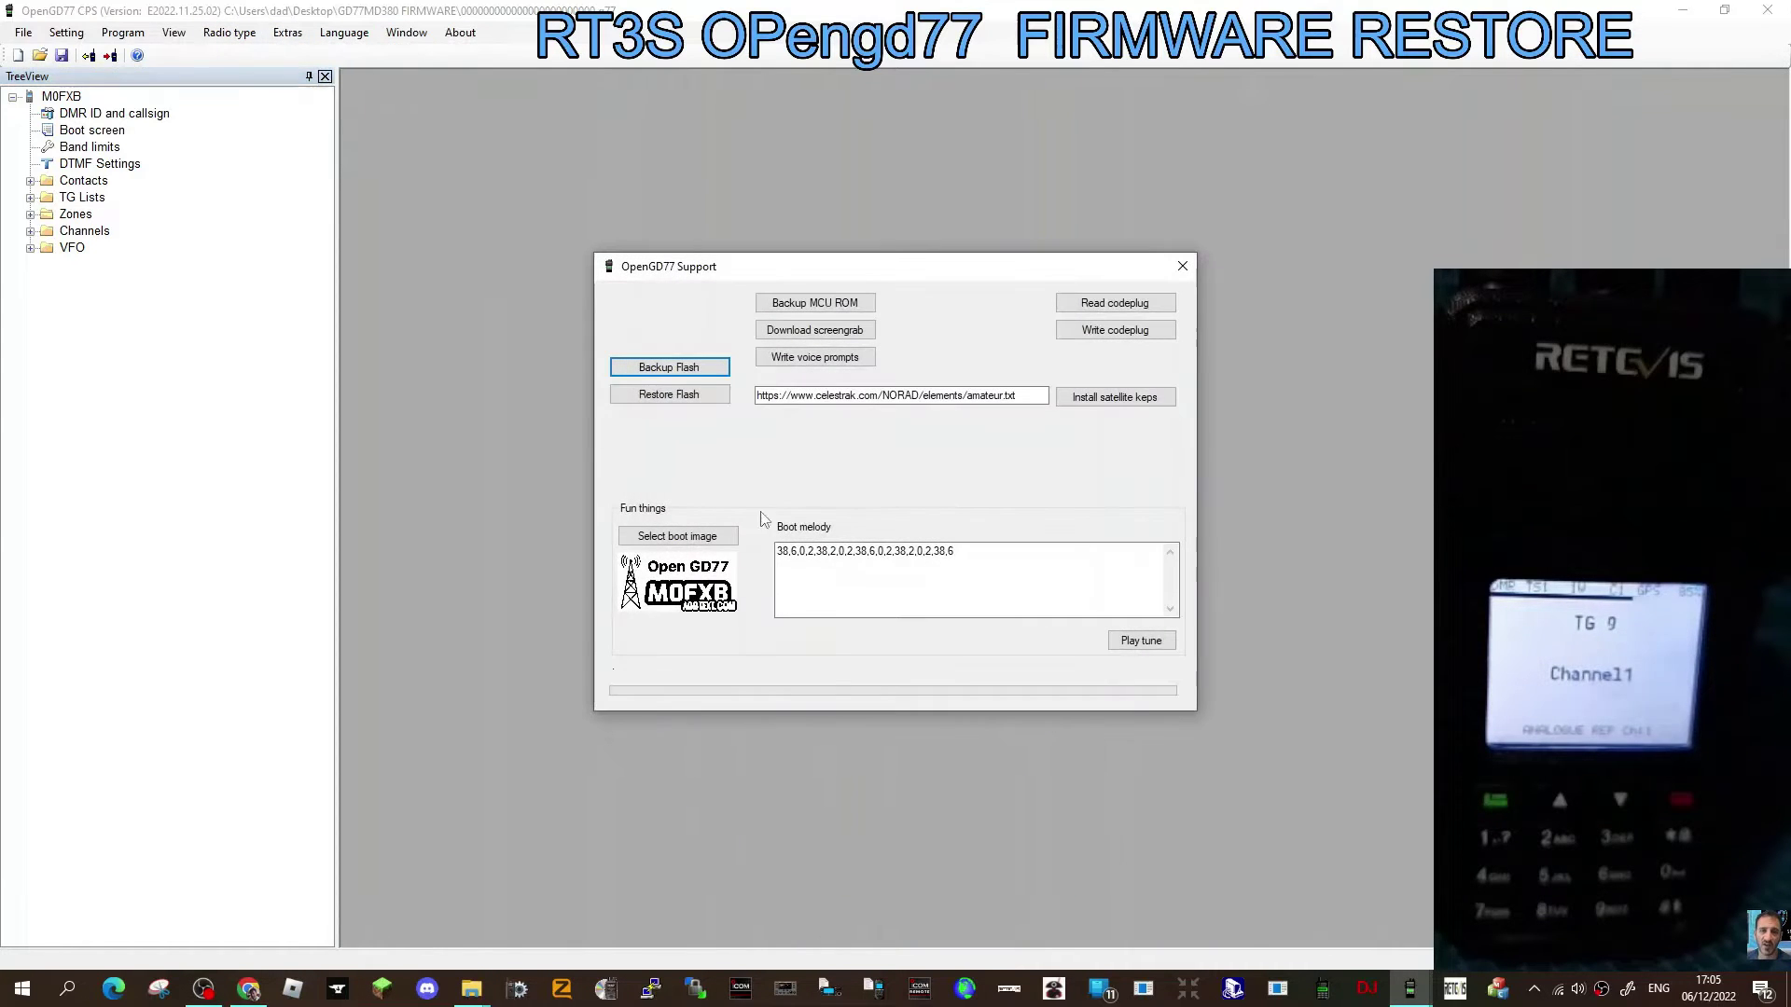
pyautogui.click(684, 404)
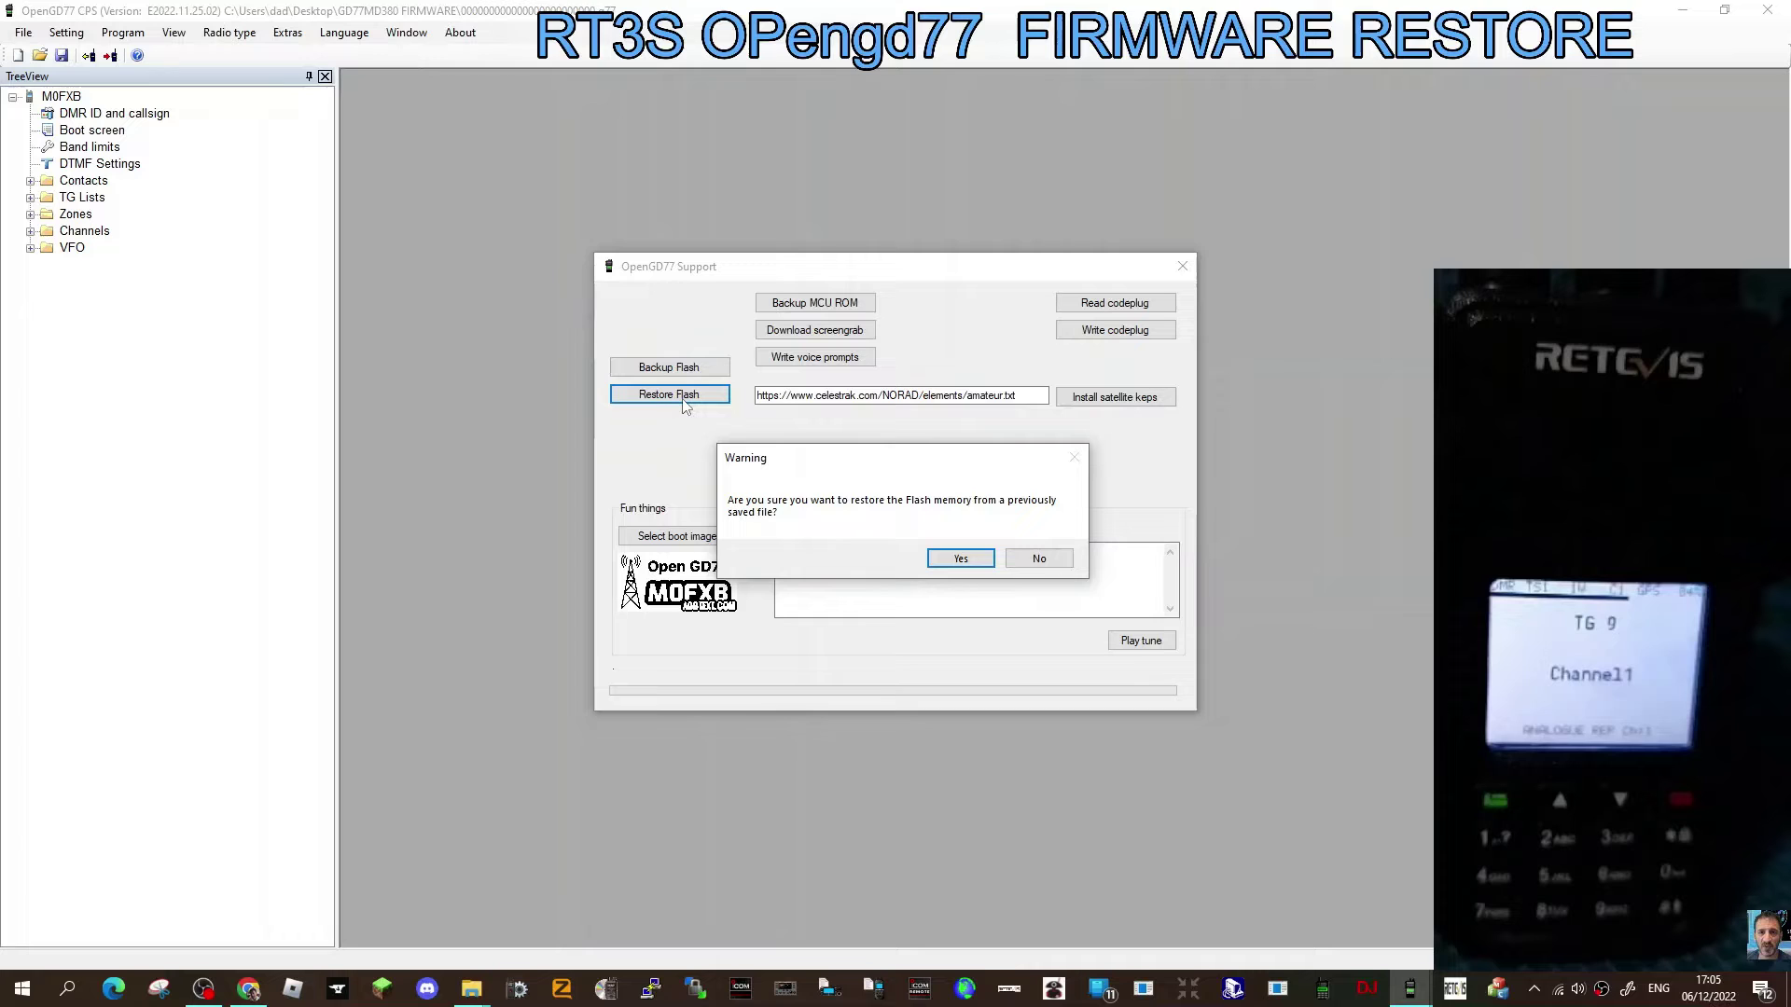
pyautogui.click(960, 560)
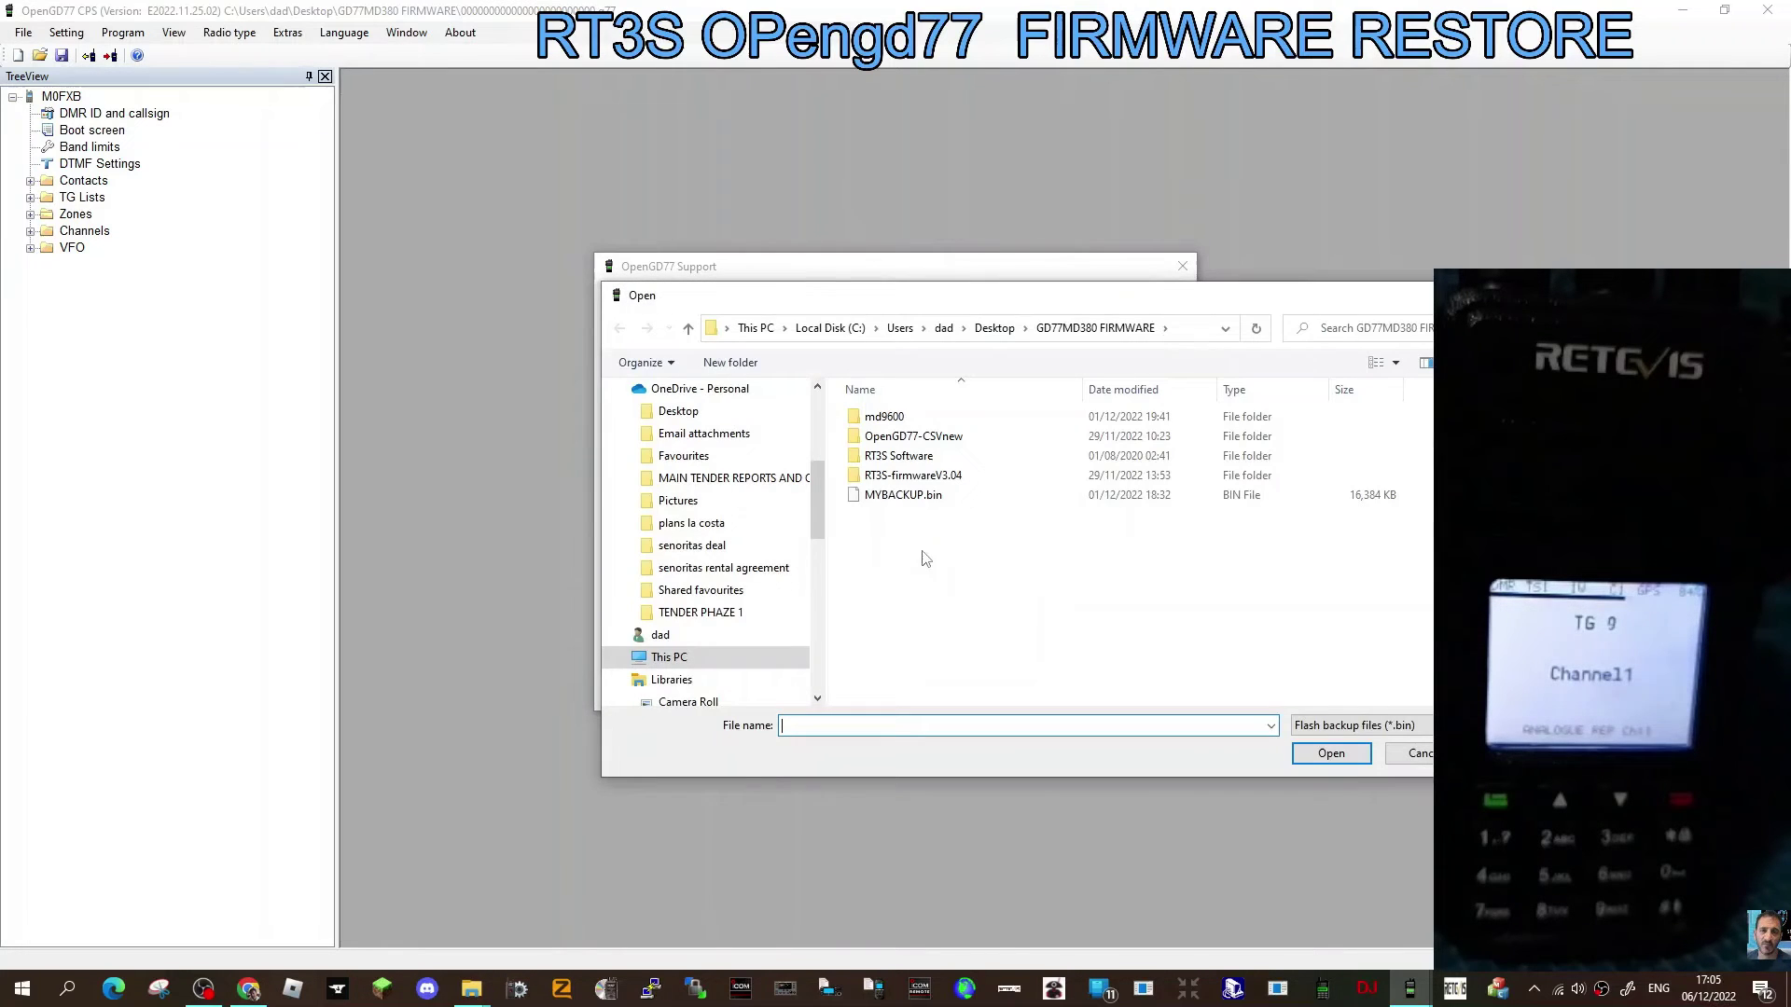
# Restore flash from MYBACKUP.bin and bring the restore progress back into view.
pyautogui.doubleClick(902, 497)
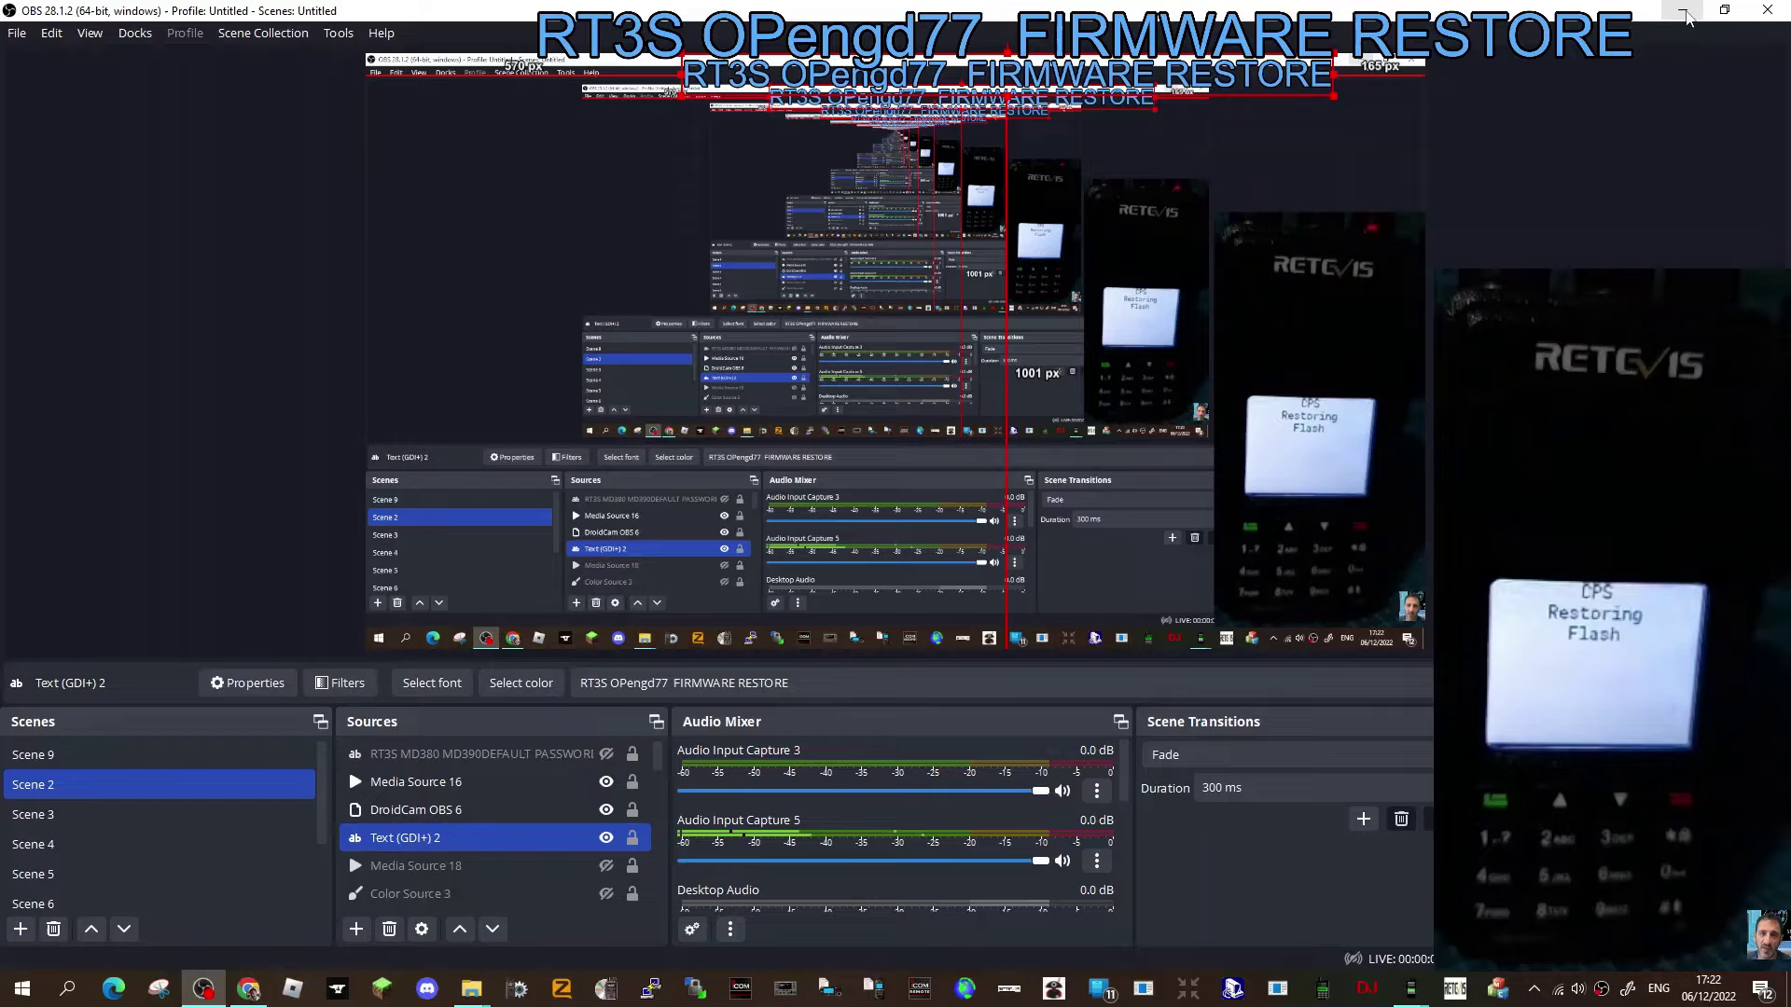
pyautogui.click(1686, 15)
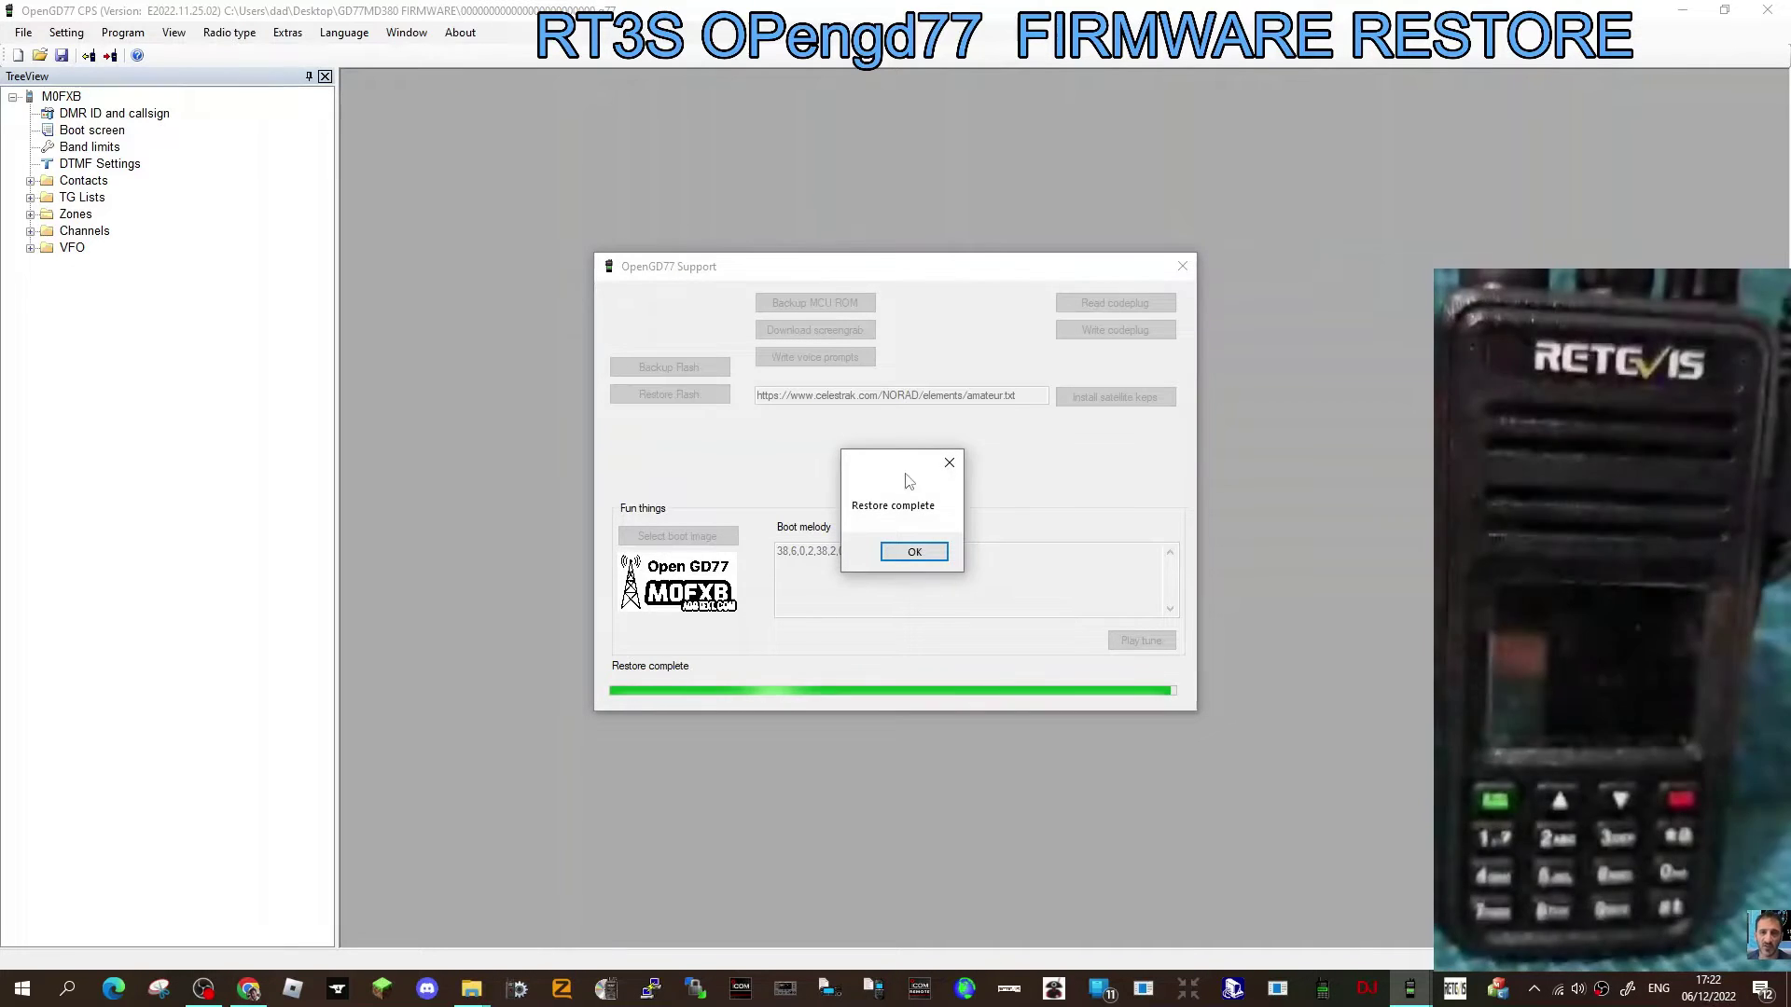
# Acknowledge the Restore complete message, then switch windows from the taskbar.
pyautogui.click(914, 553)
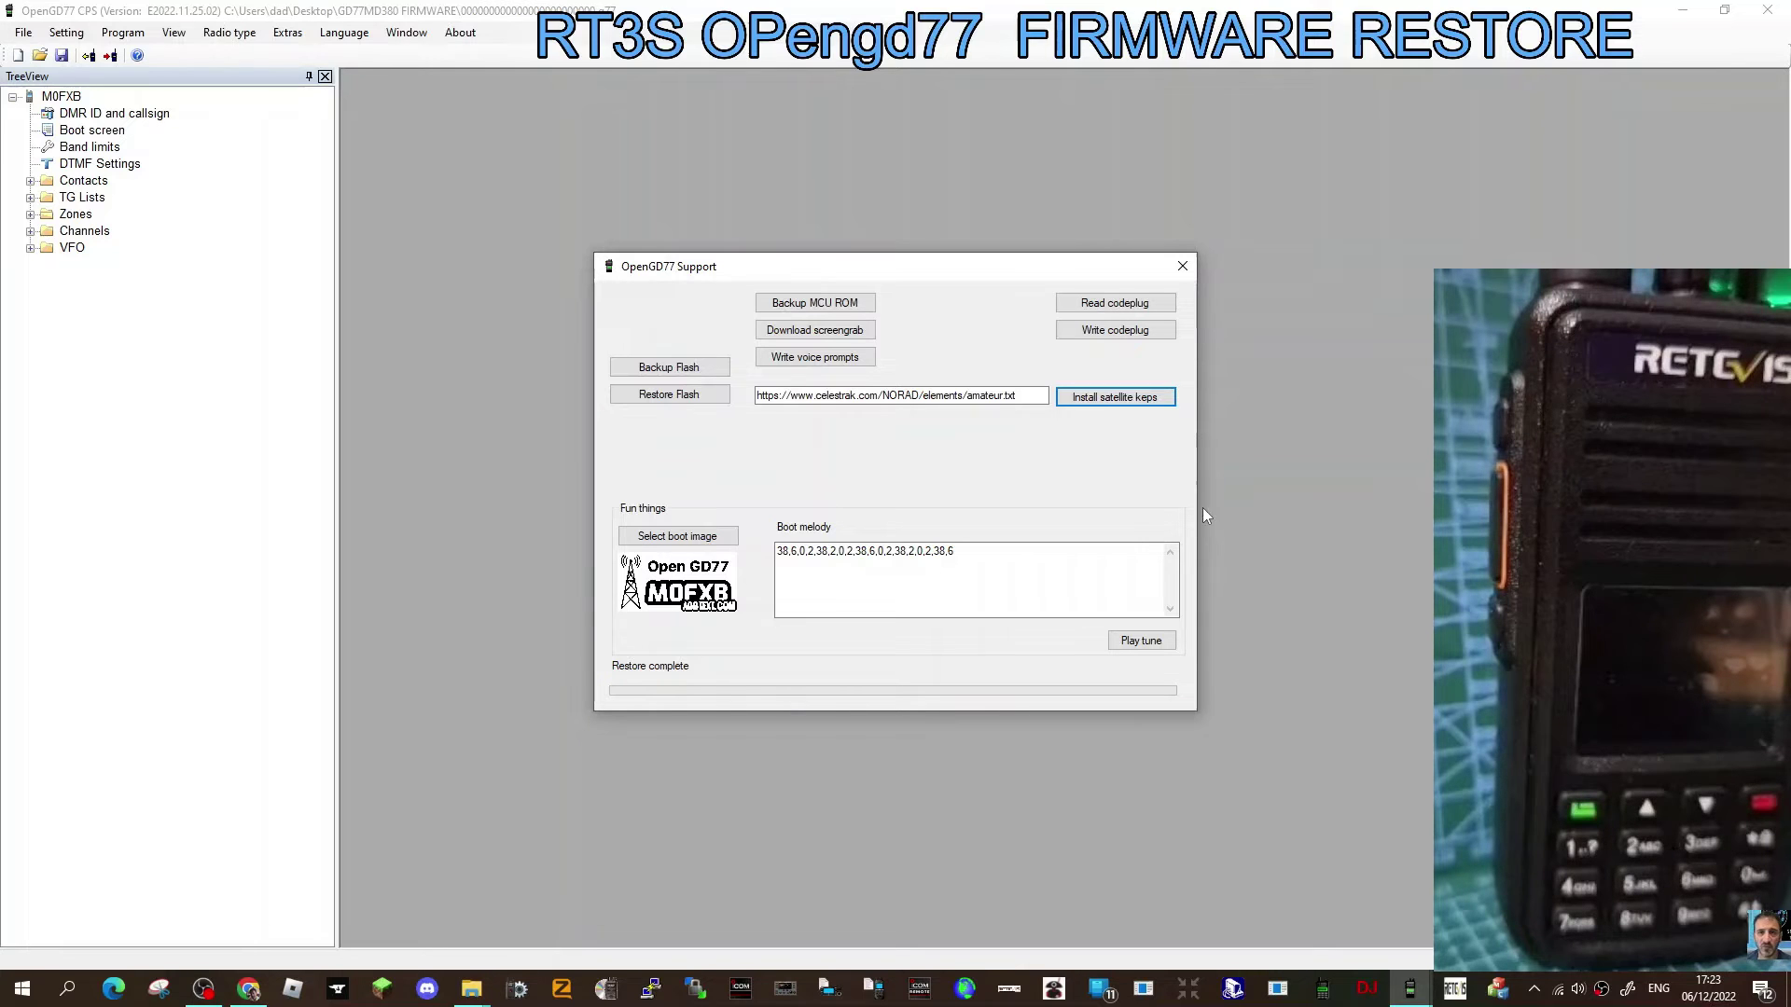
pyautogui.click(204, 990)
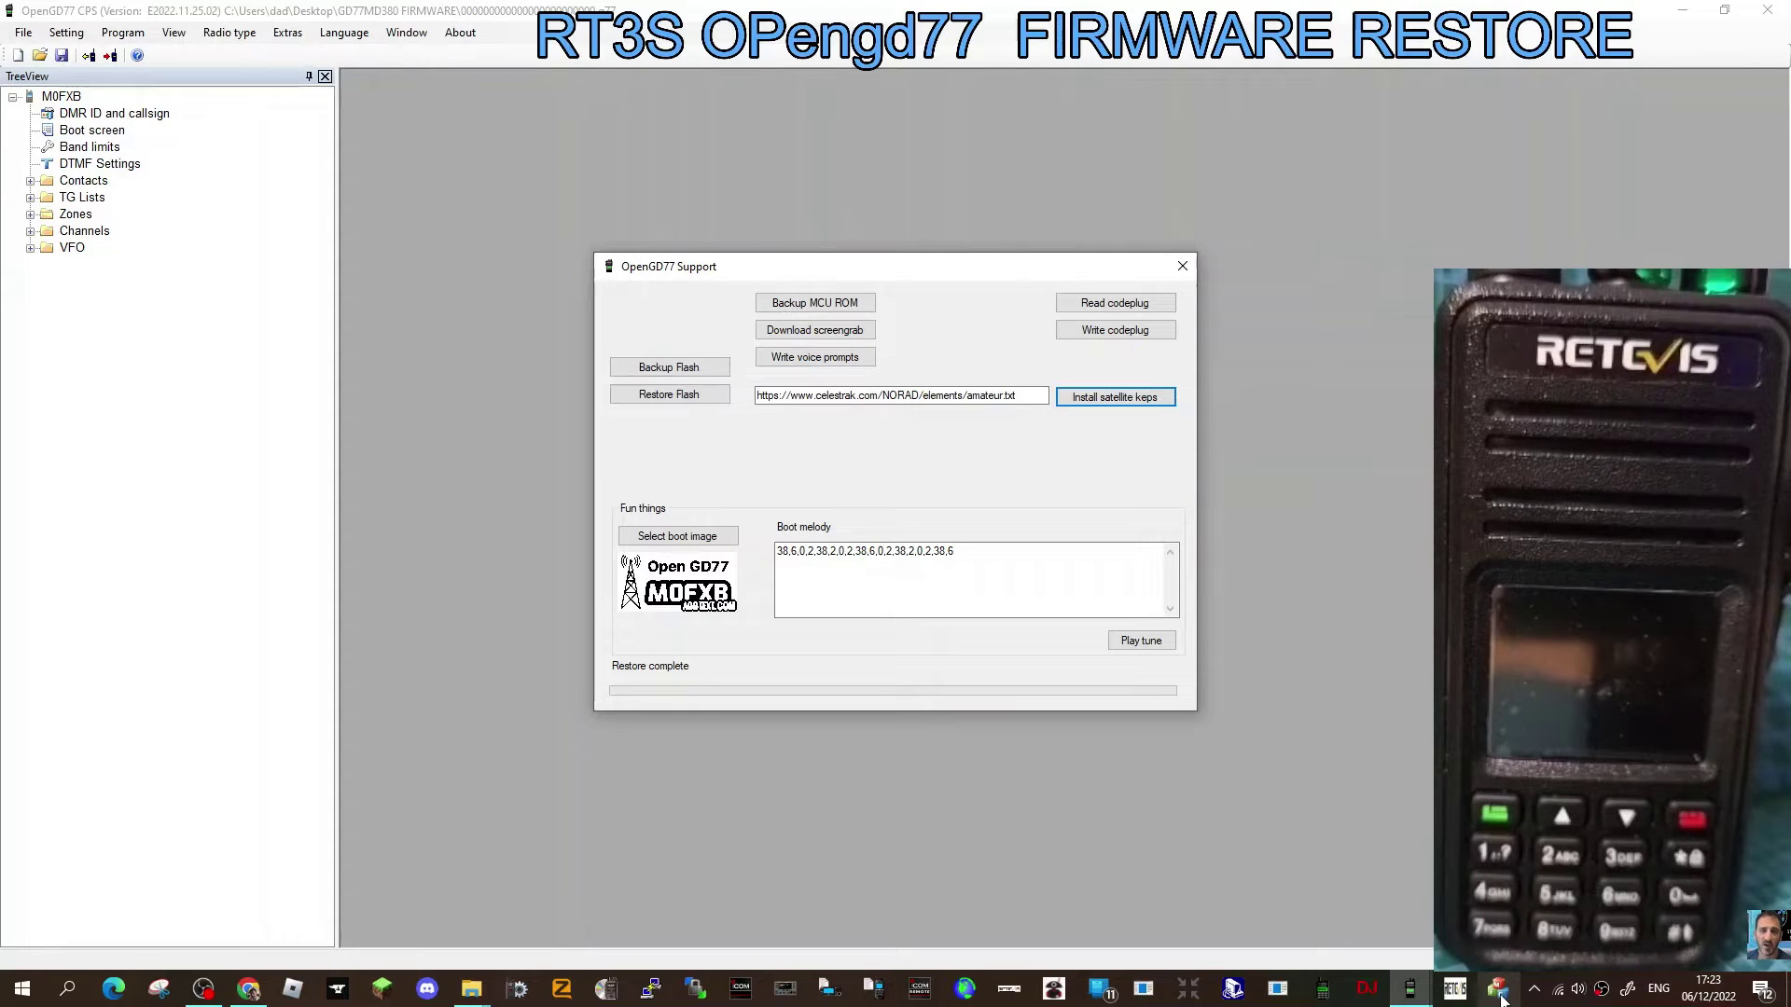
# Flash RT3S(CSV-GPS)-P19.06.bin to the radio using DMR Download Software.
pyautogui.click(1500, 992)
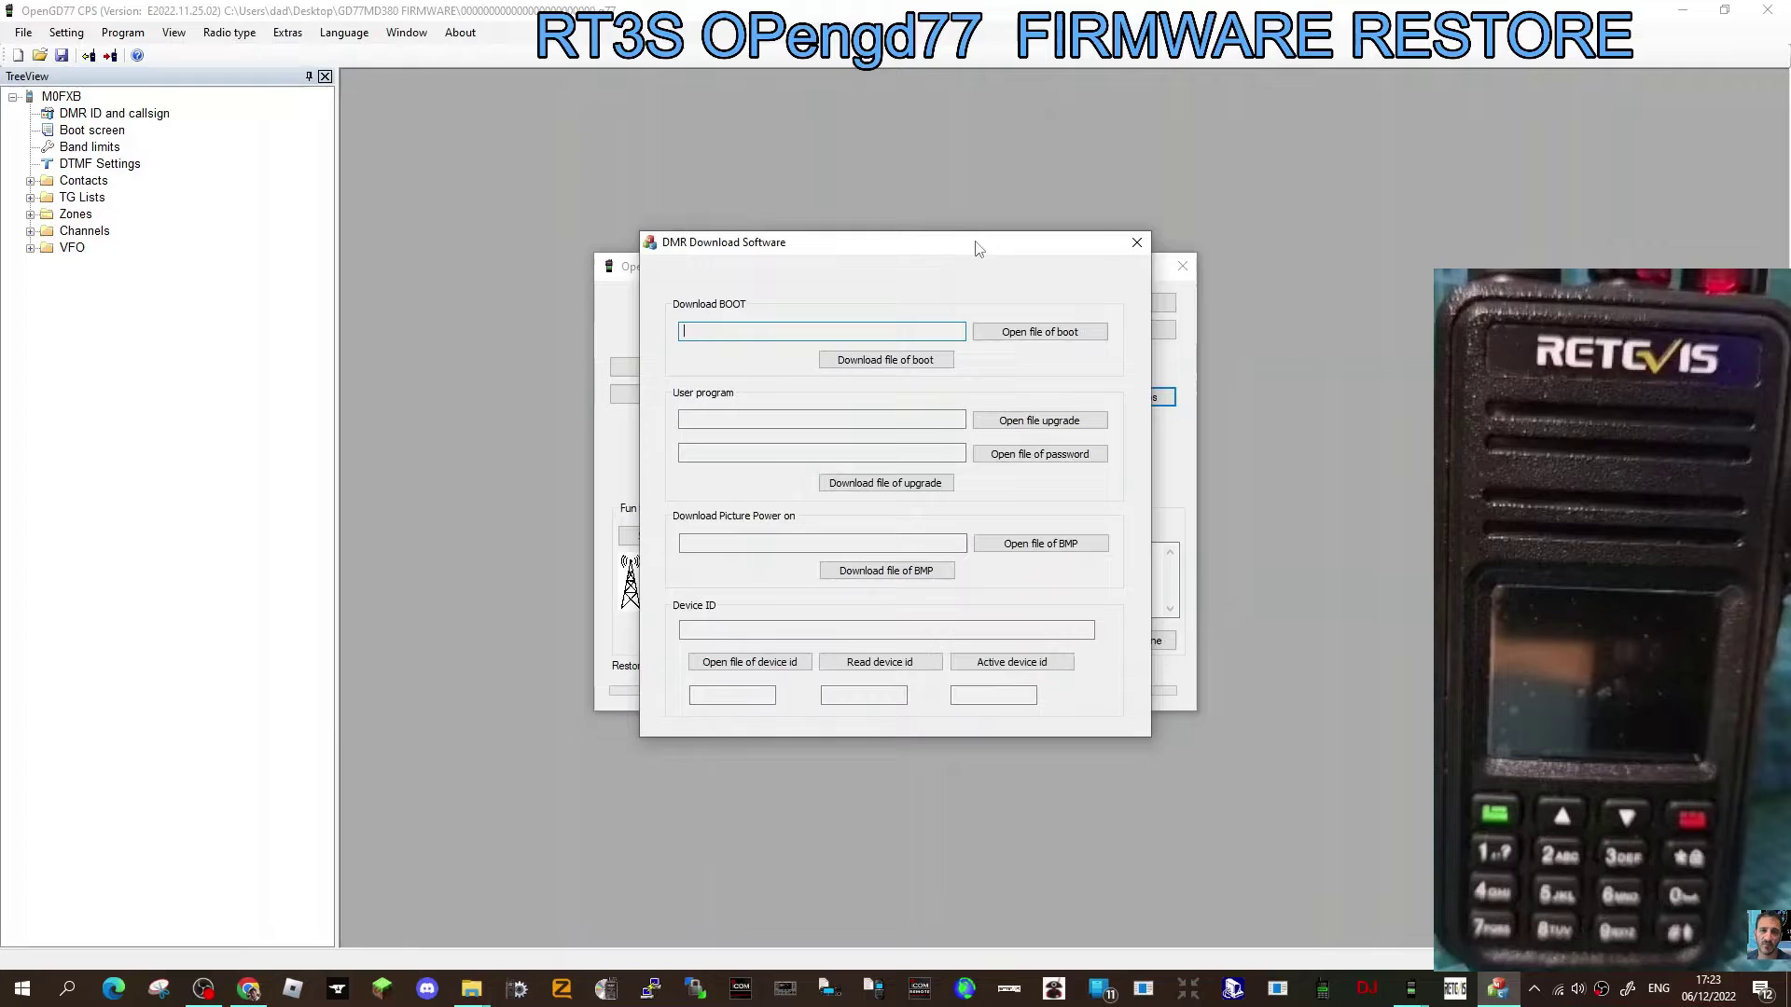
pyautogui.moveTo(979, 249); pyautogui.dragTo(512, 253)
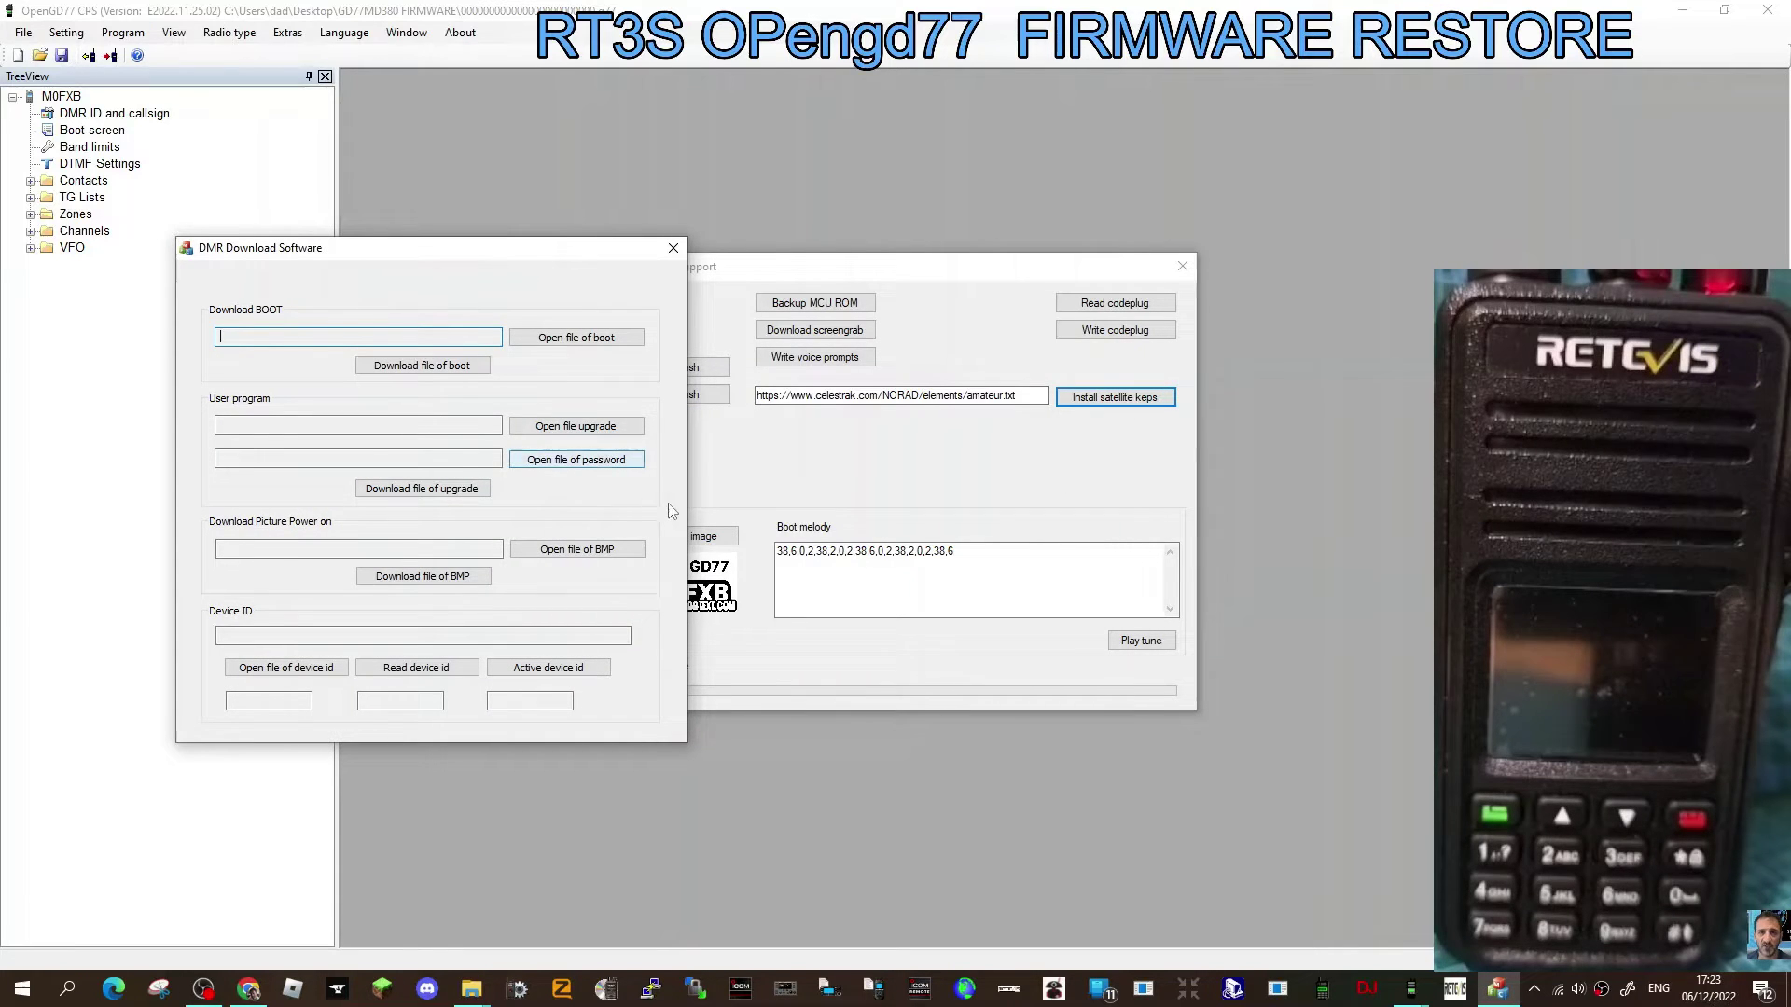
pyautogui.click(576, 431)
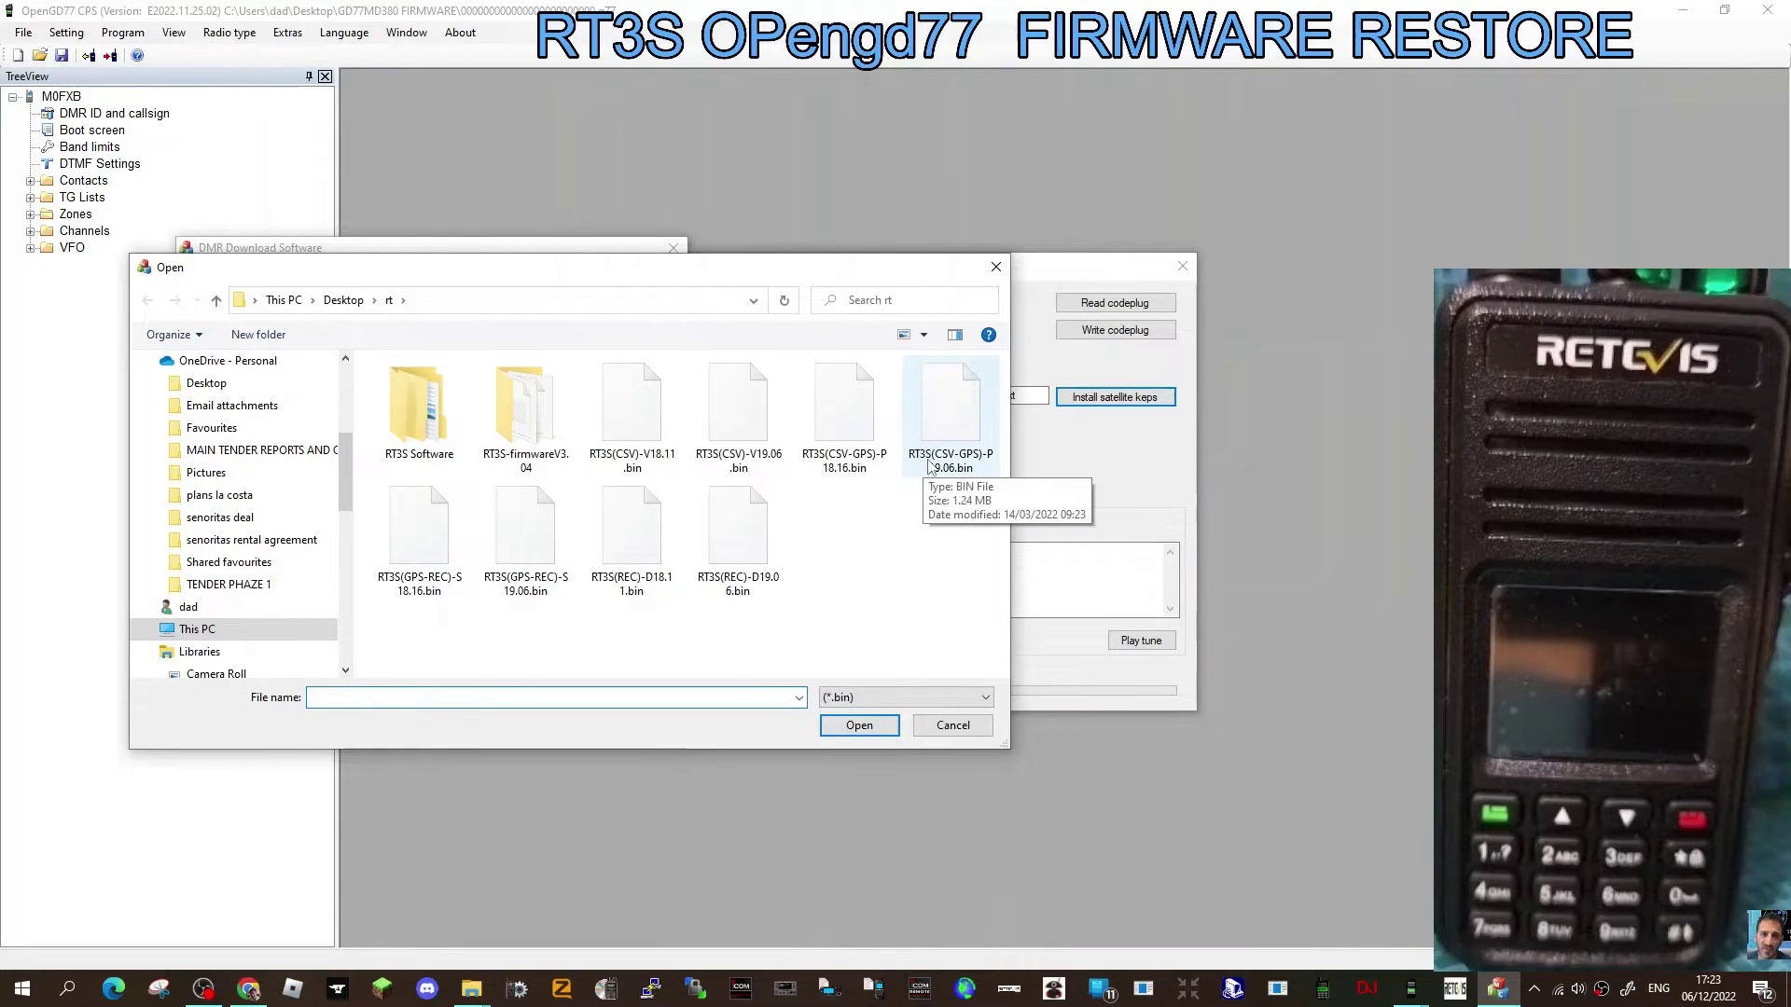
pyautogui.doubleClick(945, 413)
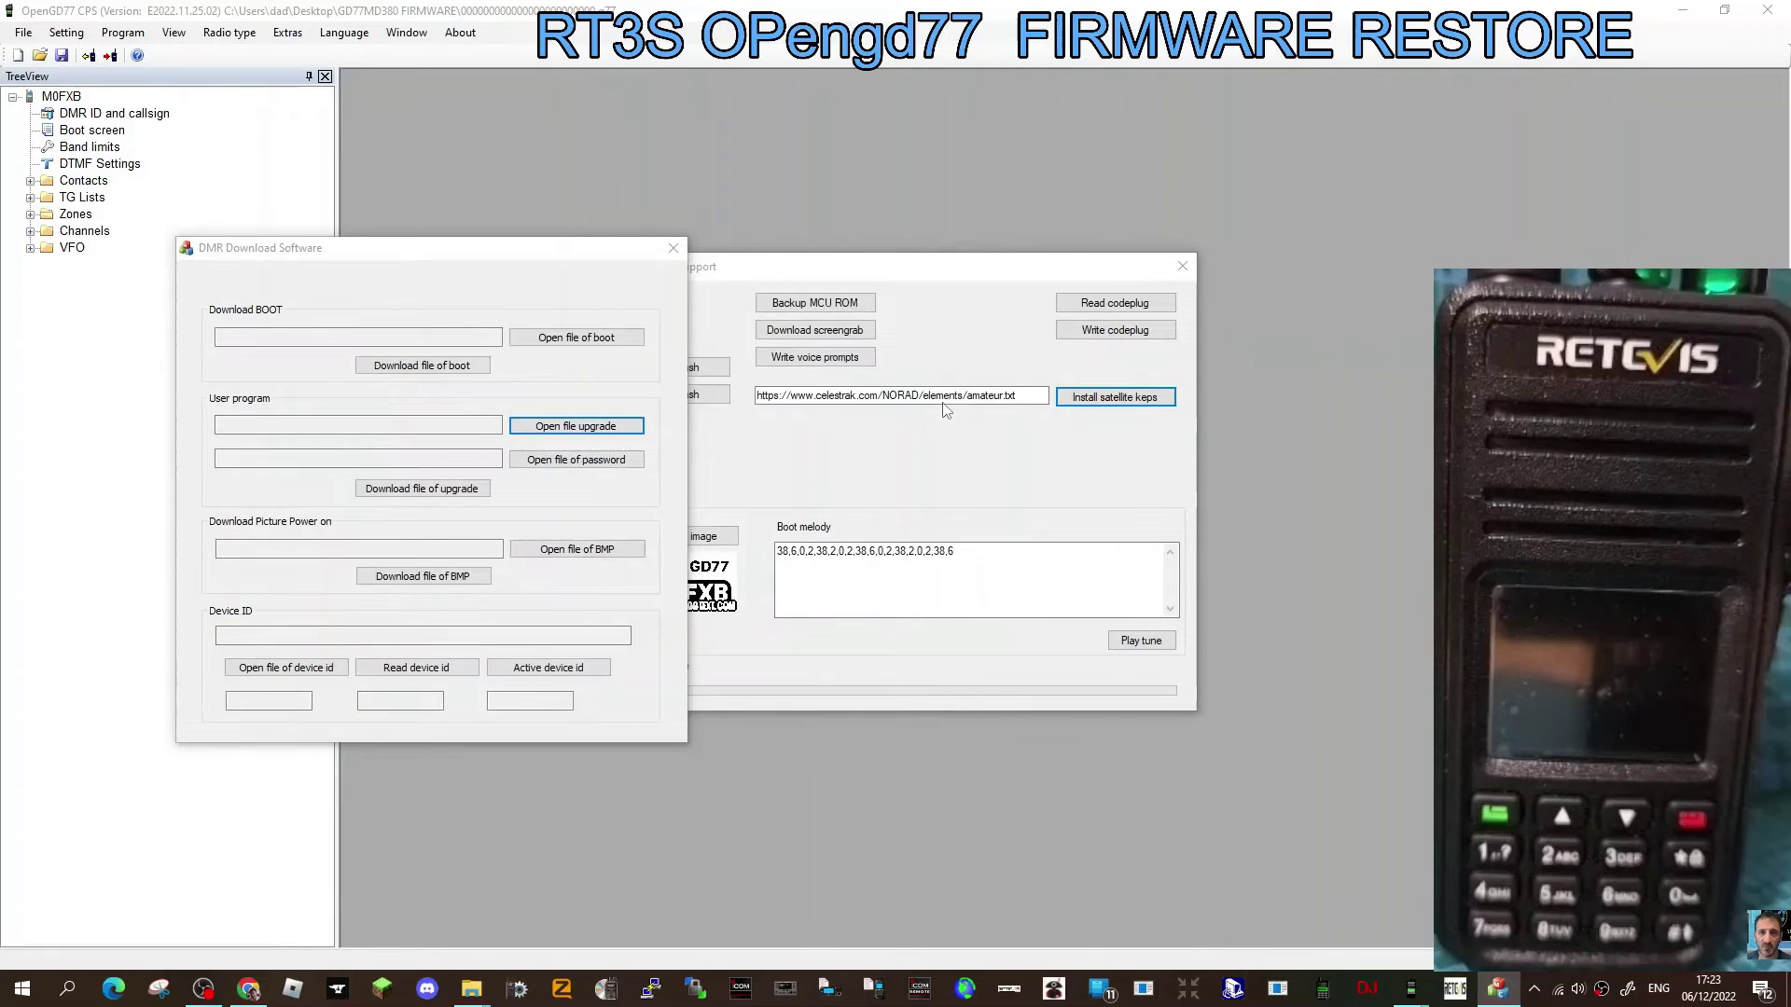
pyautogui.click(392, 490)
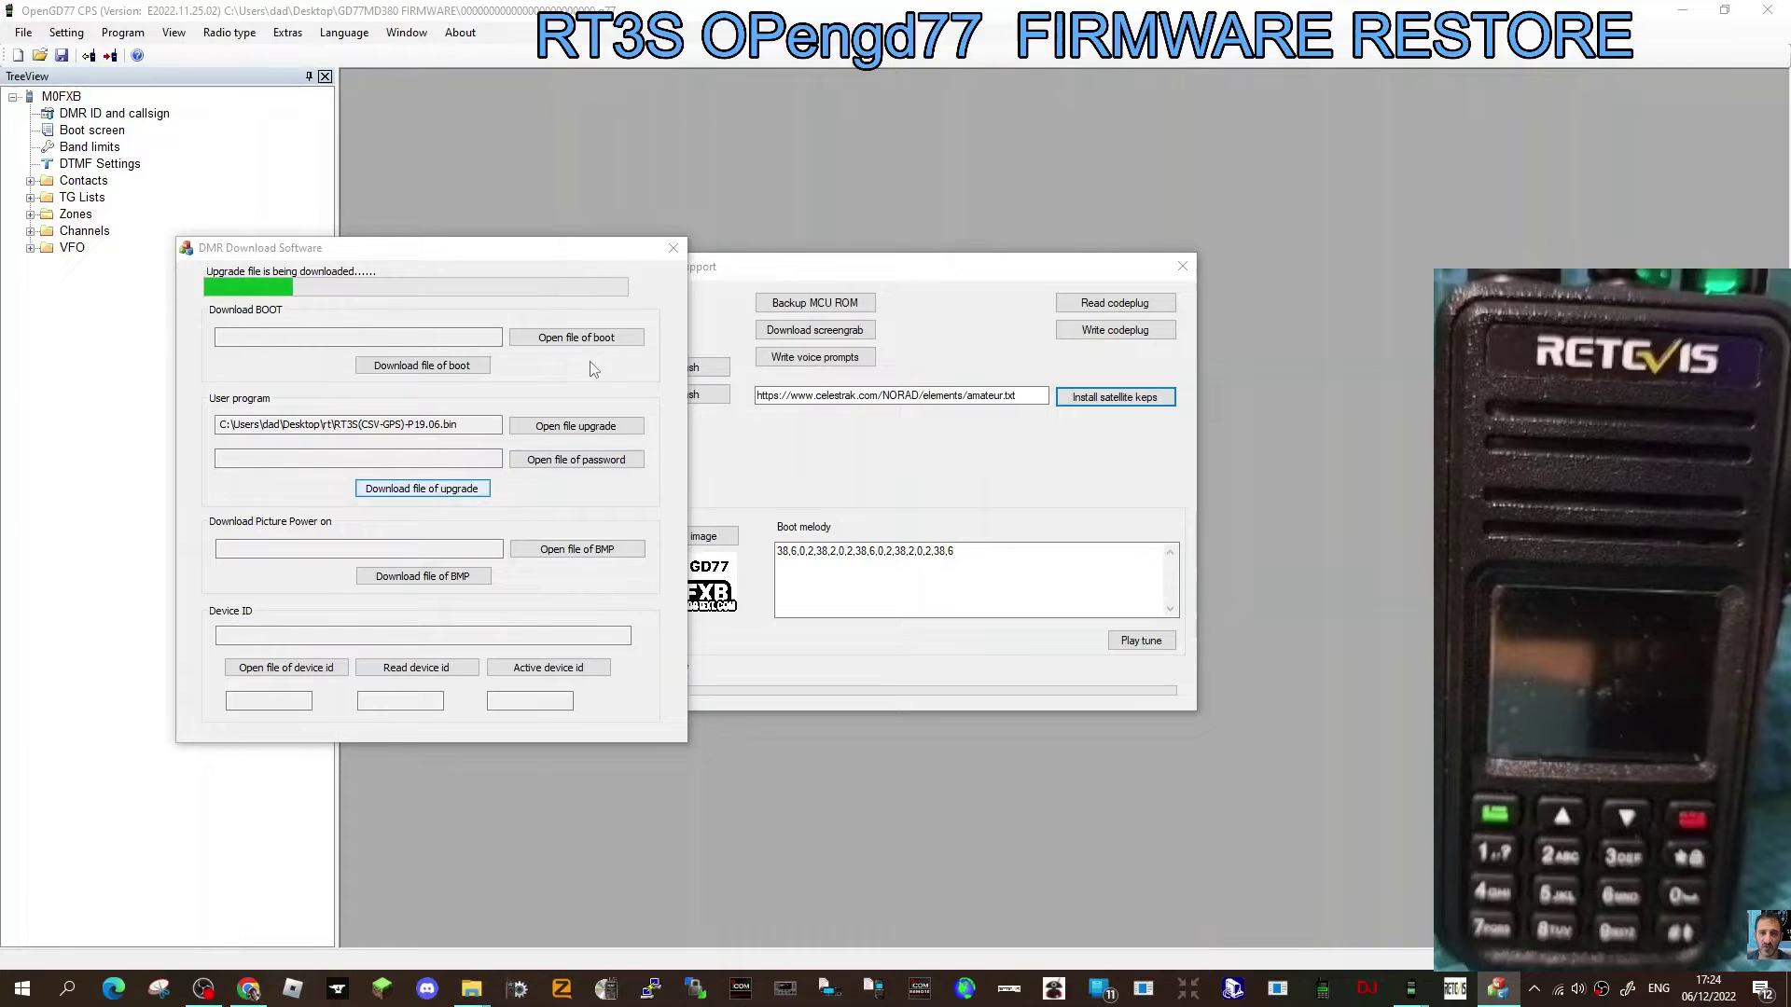
pyautogui.moveTo(529, 253)
pyautogui.mouseDown()
pyautogui.moveTo(487, 265)
pyautogui.moveTo(713, 277)
pyautogui.mouseUp()
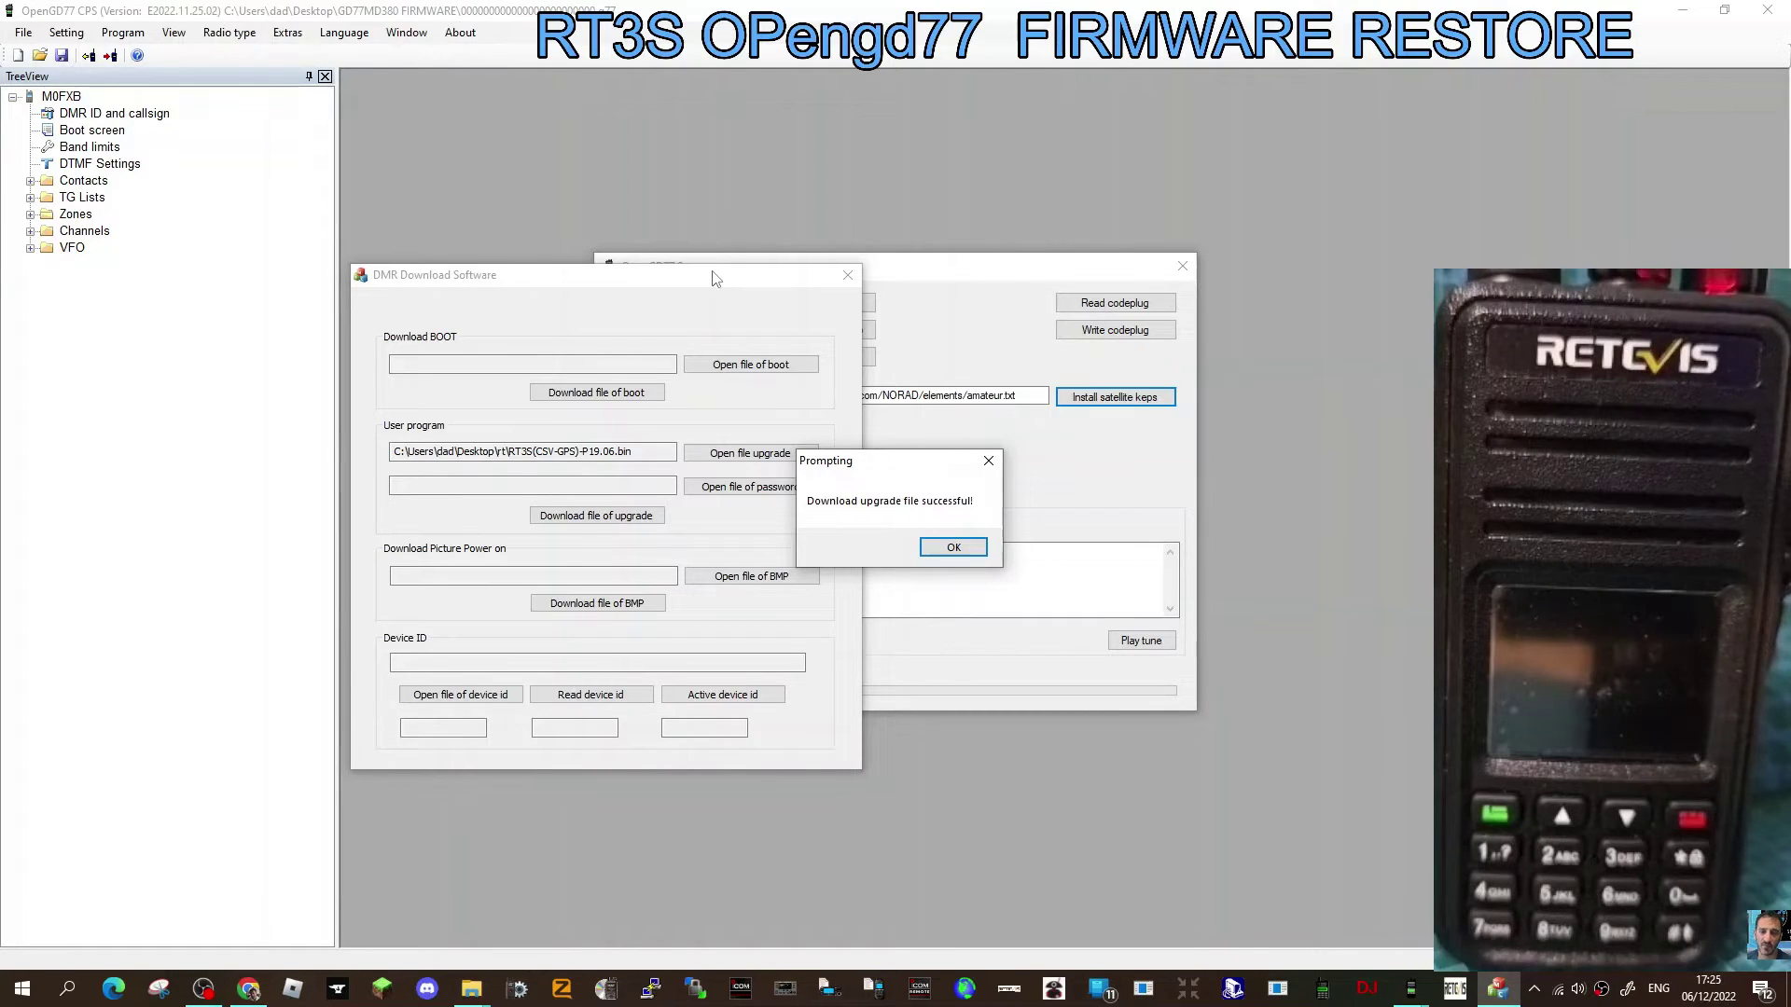
# Acknowledge the upgrade success, close DMR Download Software, and return to the OpenGD77 support tools.
pyautogui.click(962, 547)
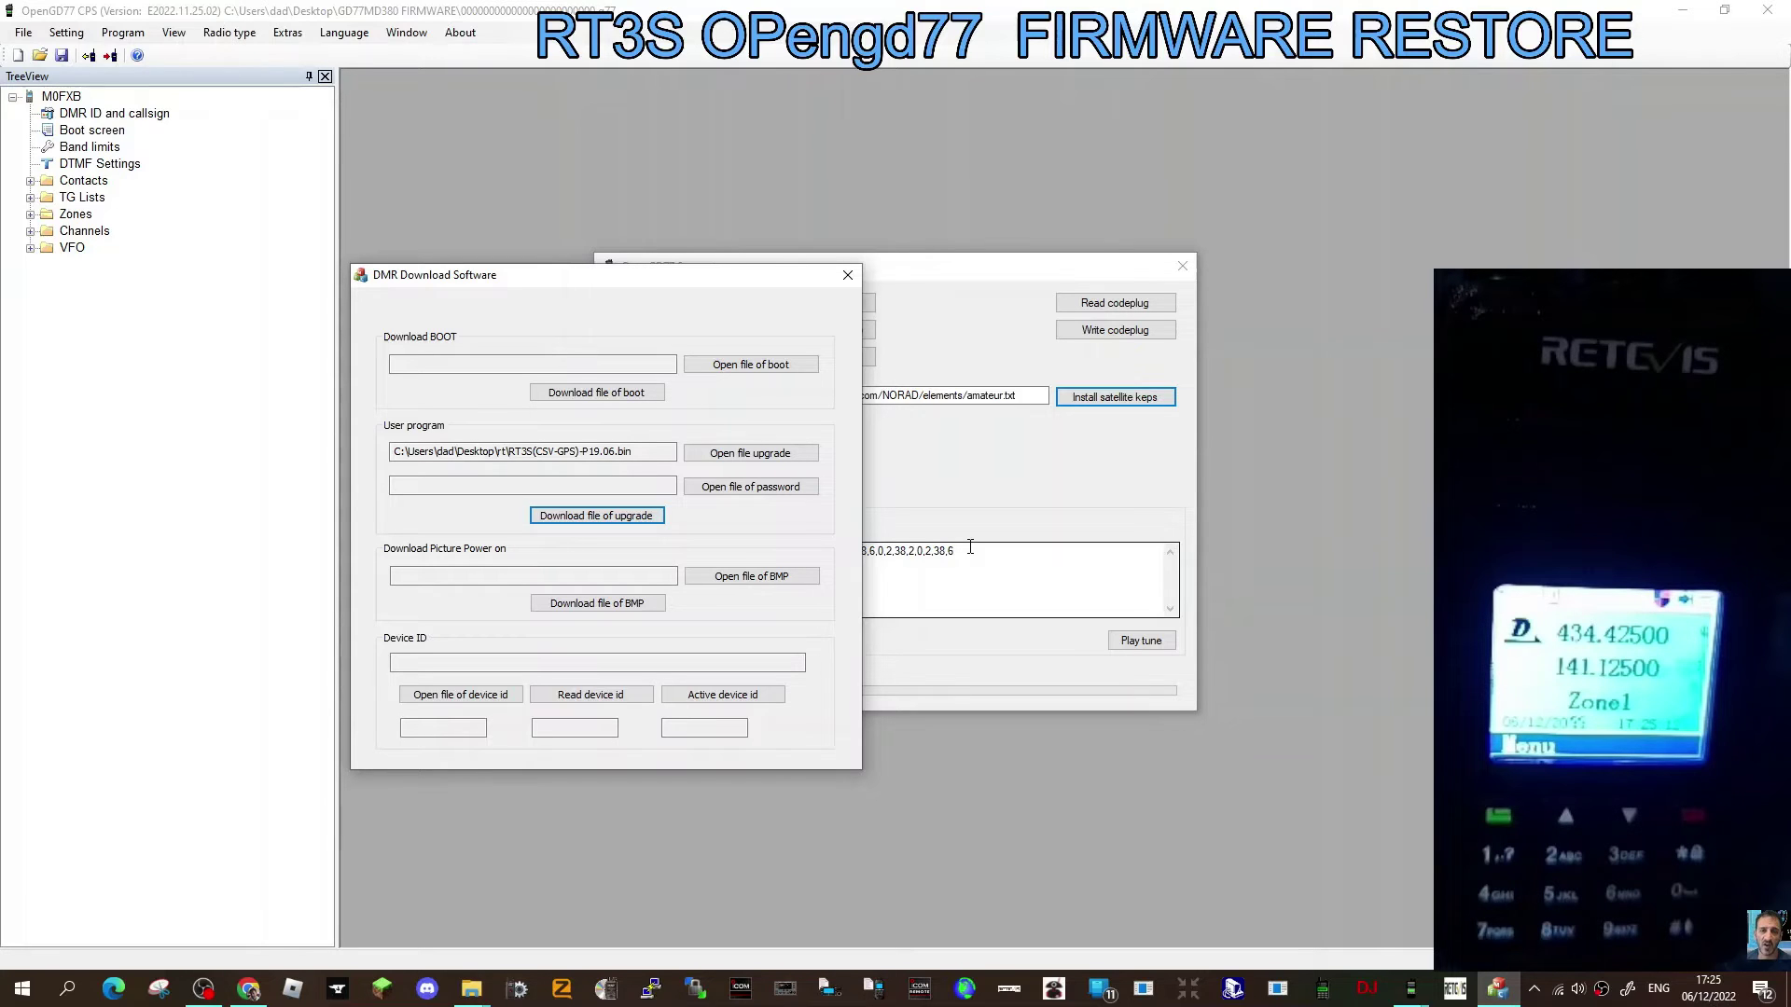
pyautogui.click(849, 276)
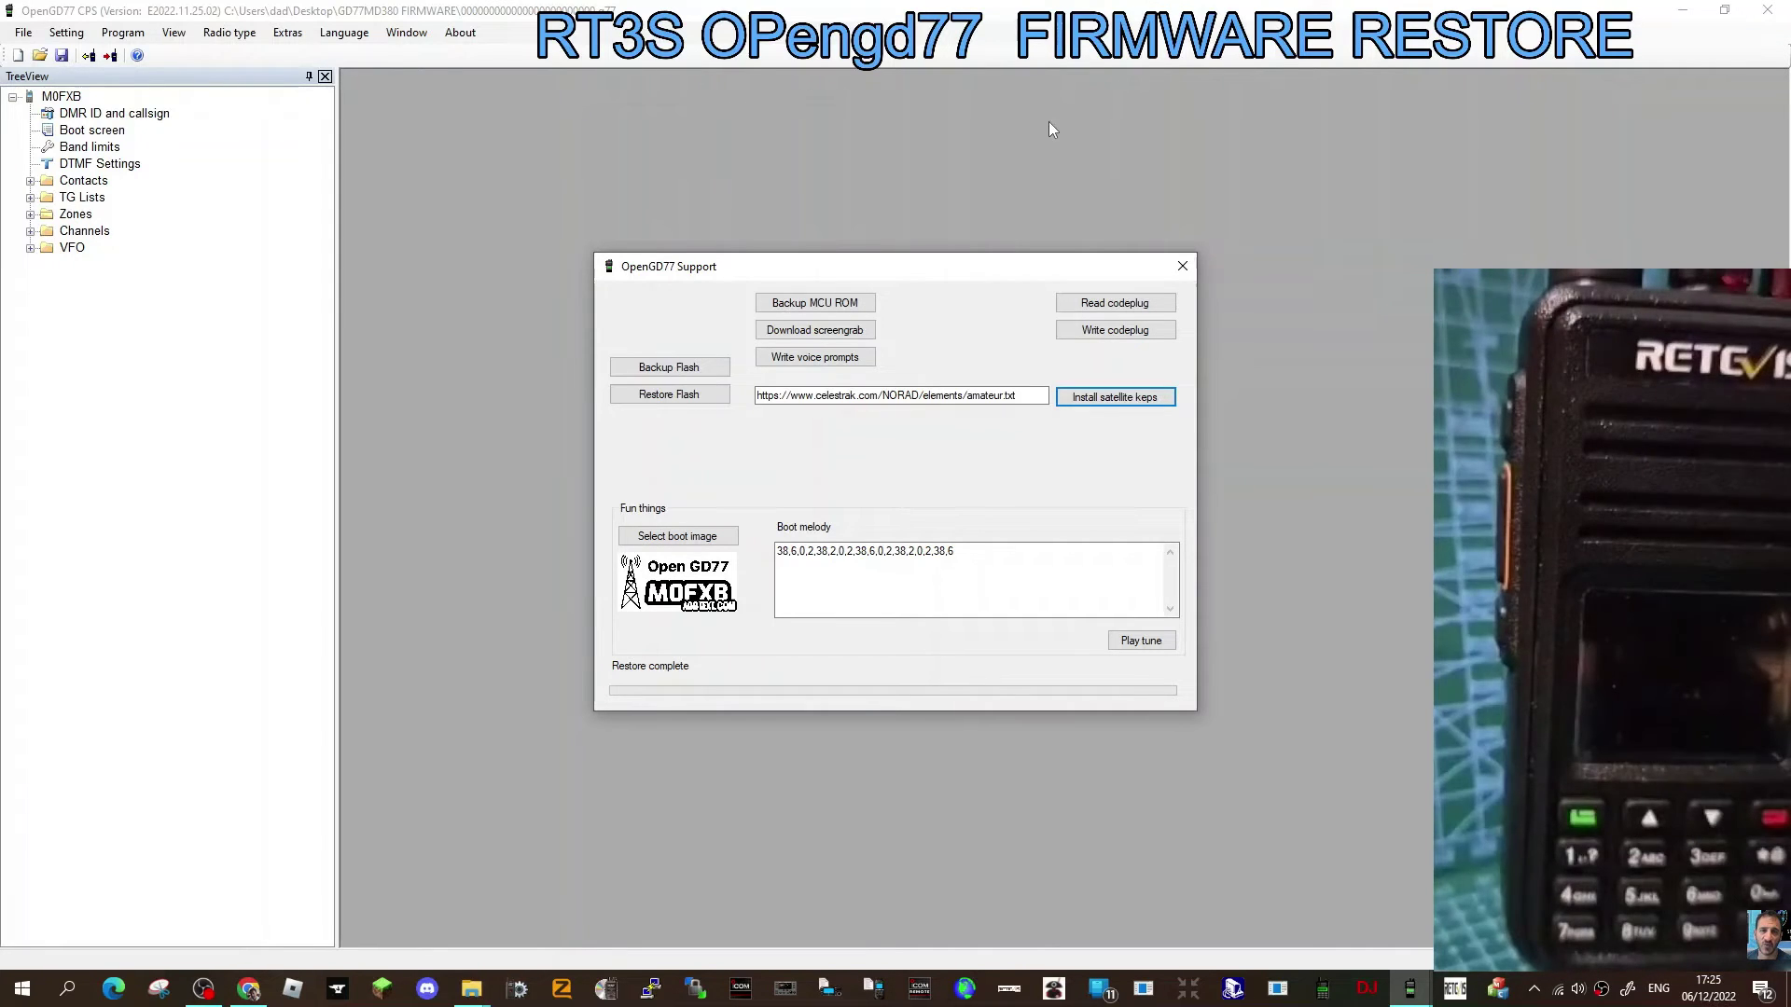
pyautogui.click(205, 989)
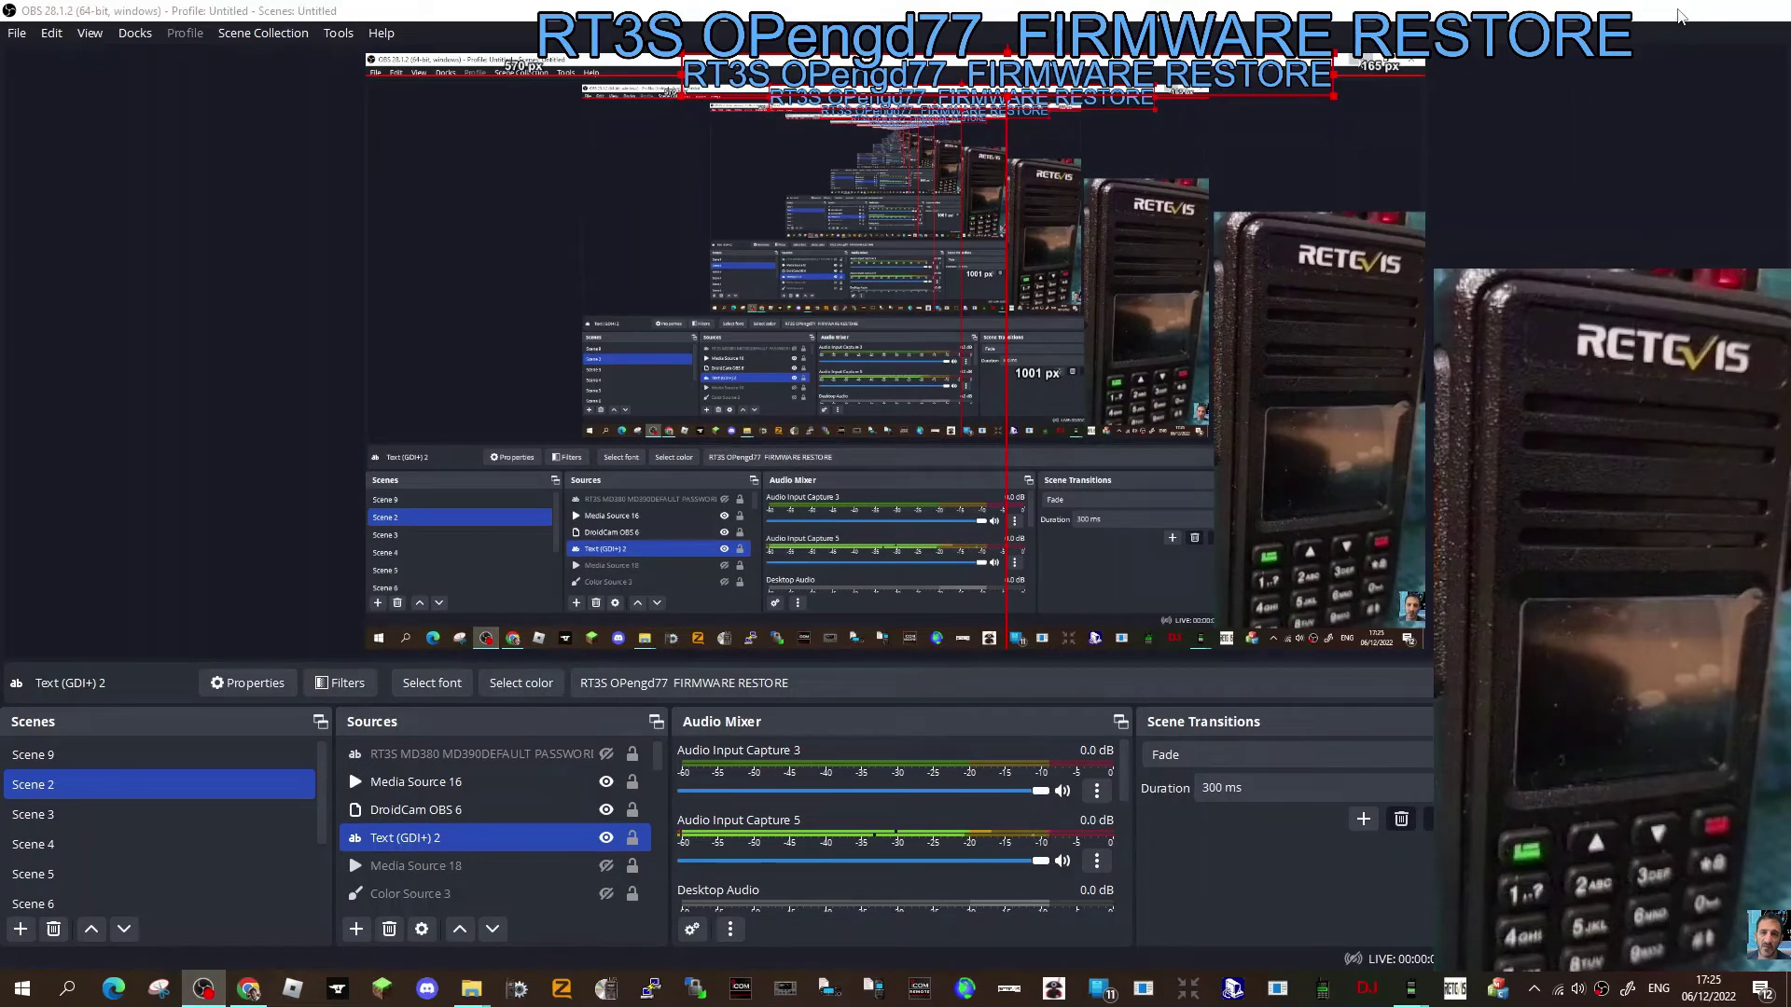
pyautogui.click(1682, 13)
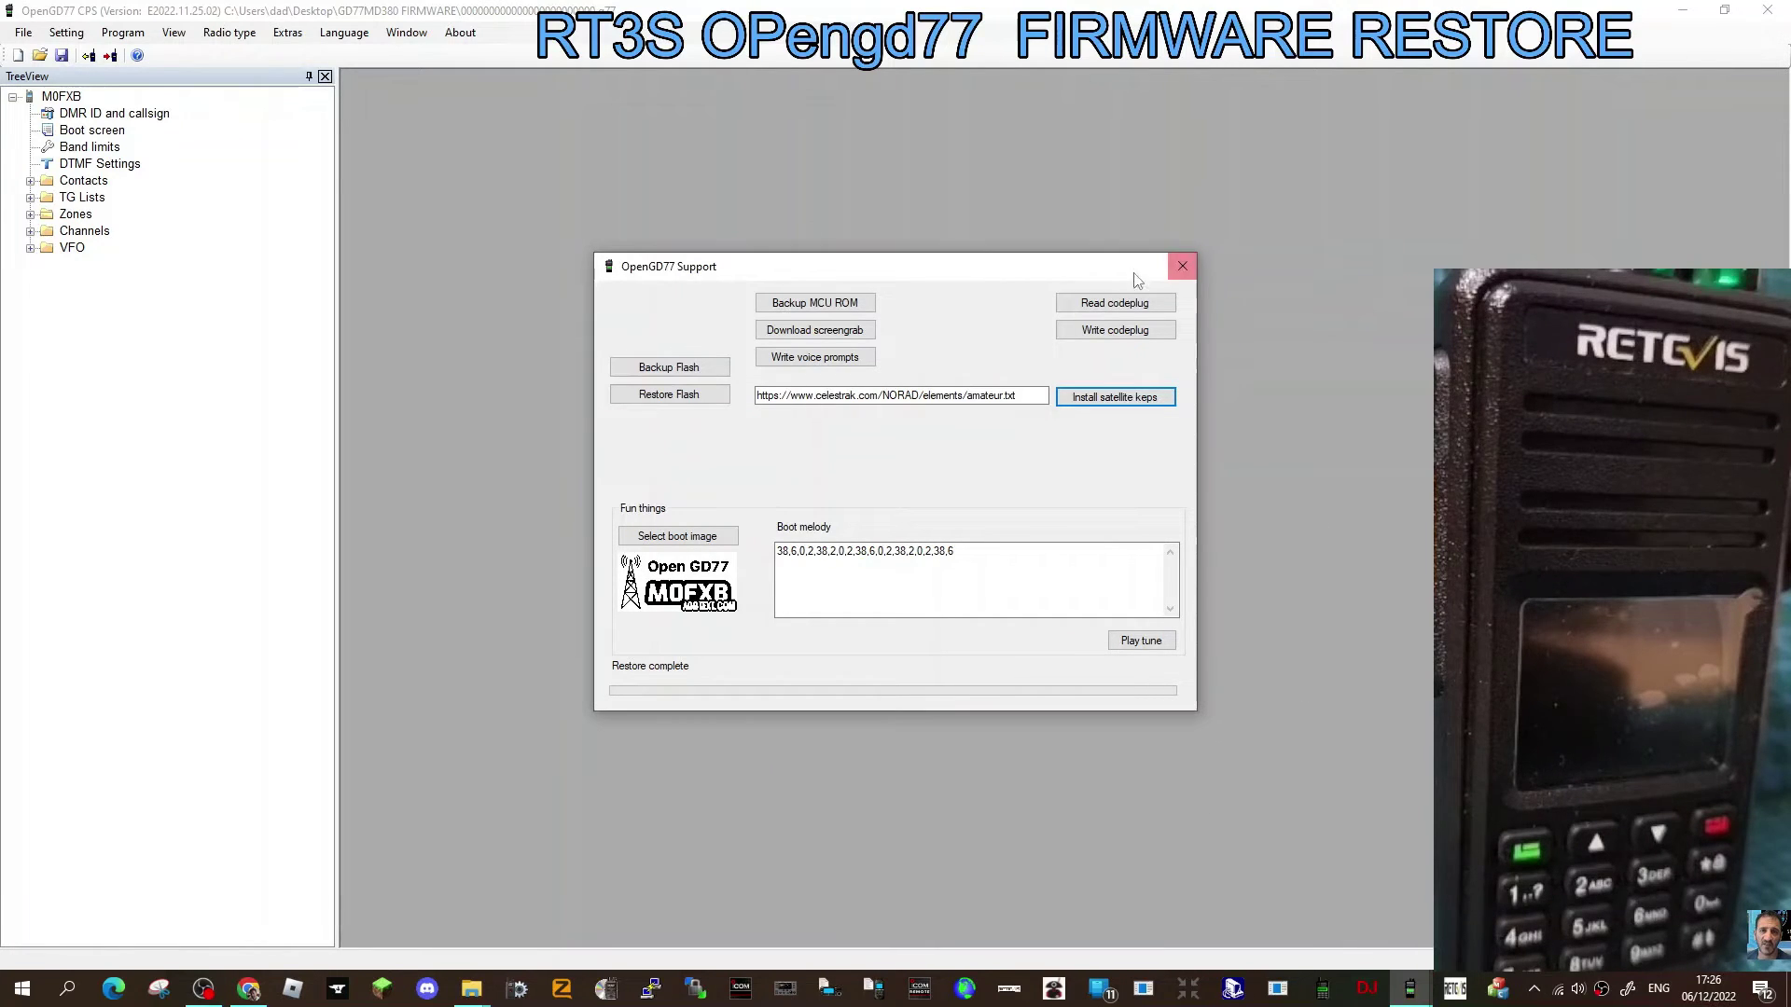
# Close the support tools and load the MD9600-CSV(2571V5)-V26.45.bin donor firmware in the firmware loader.
pyautogui.click(1183, 268)
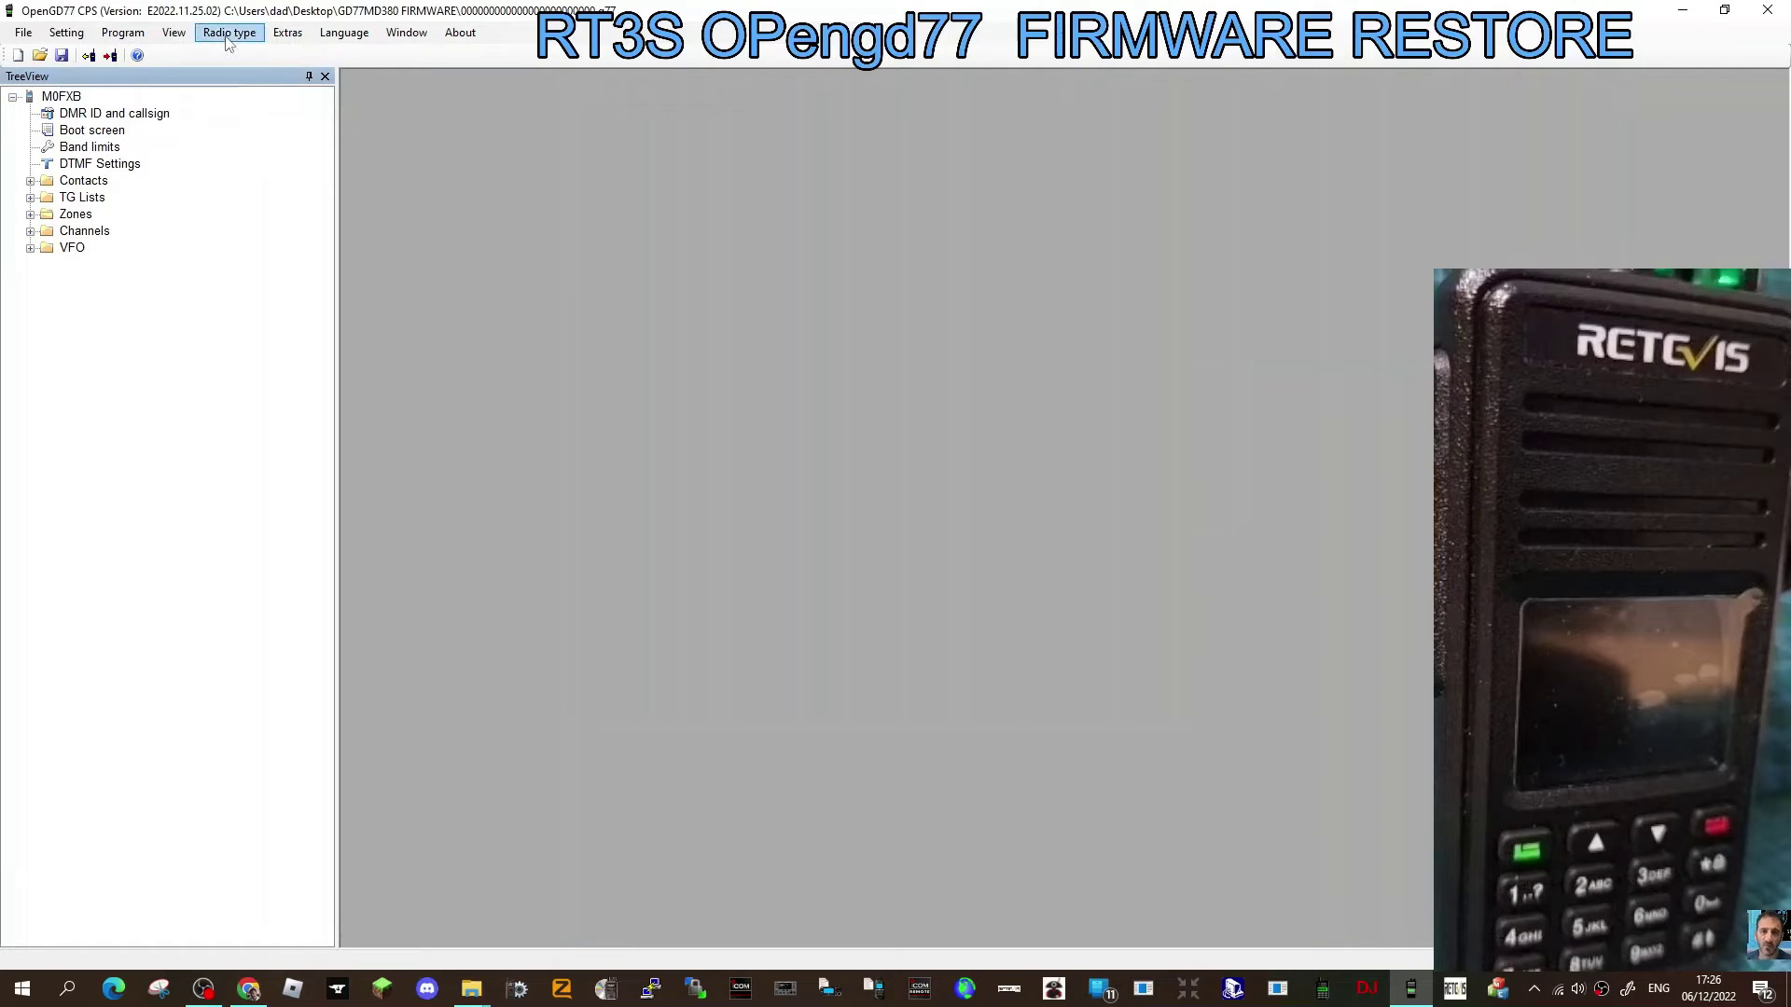
pyautogui.click(287, 33)
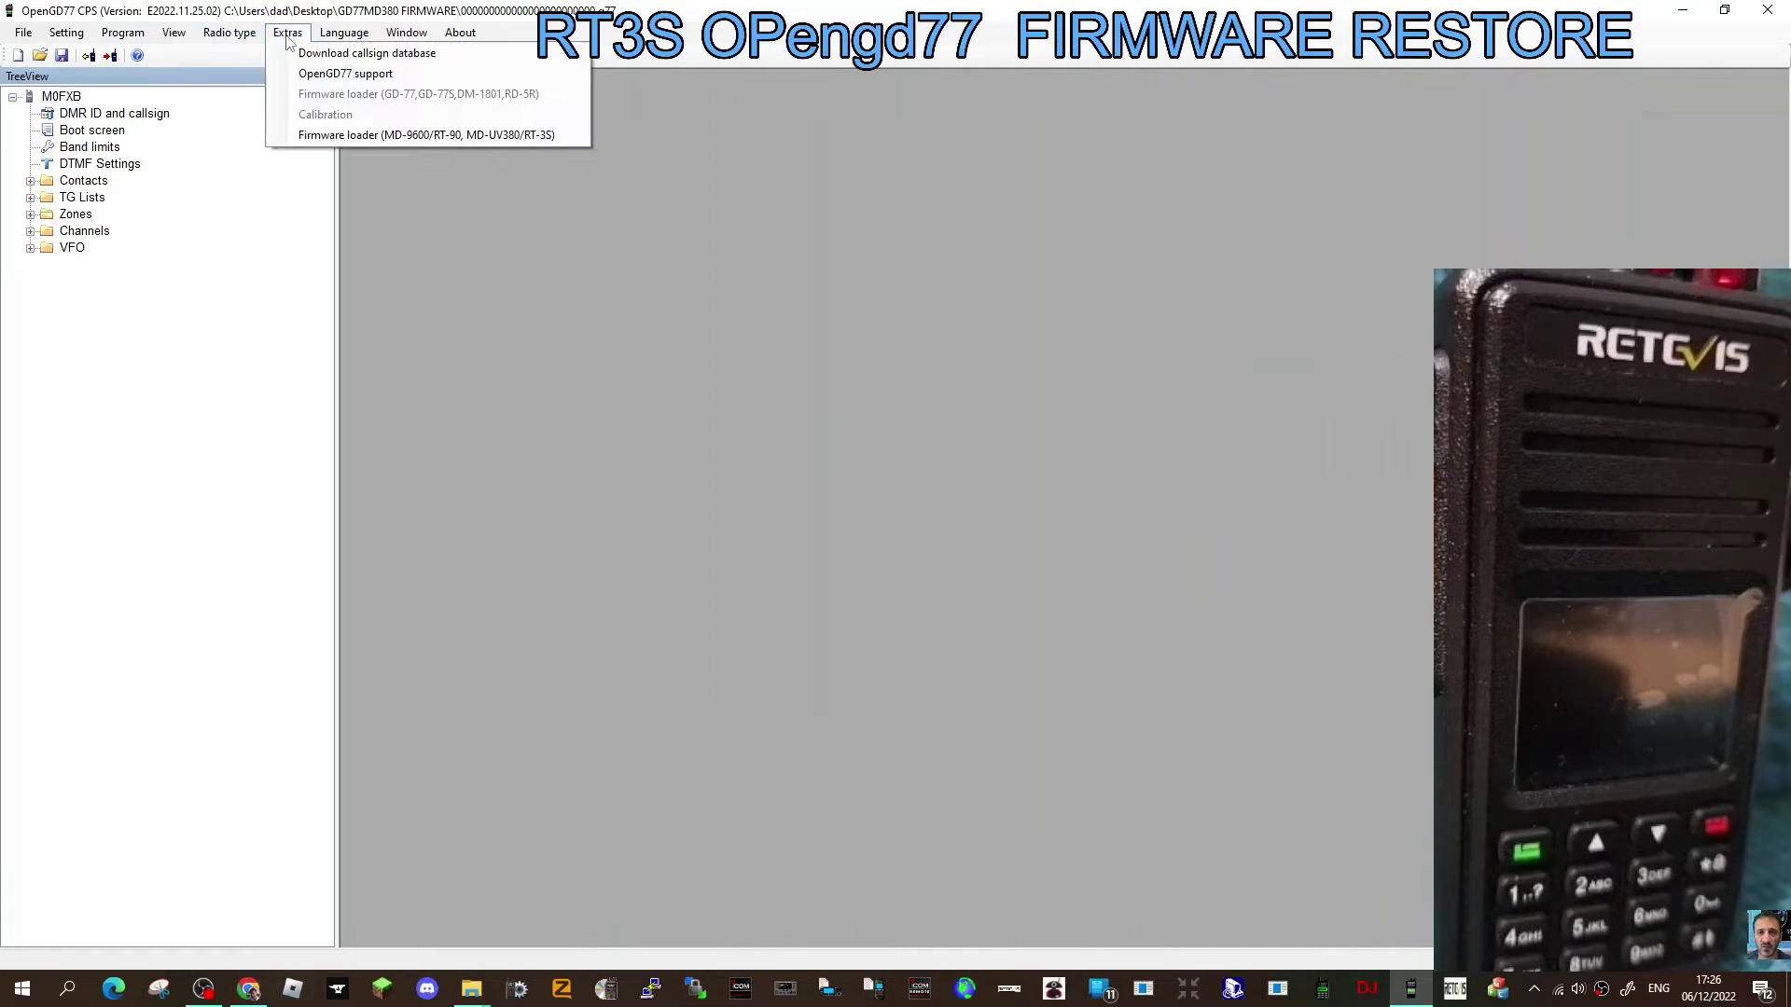
pyautogui.click(395, 134)
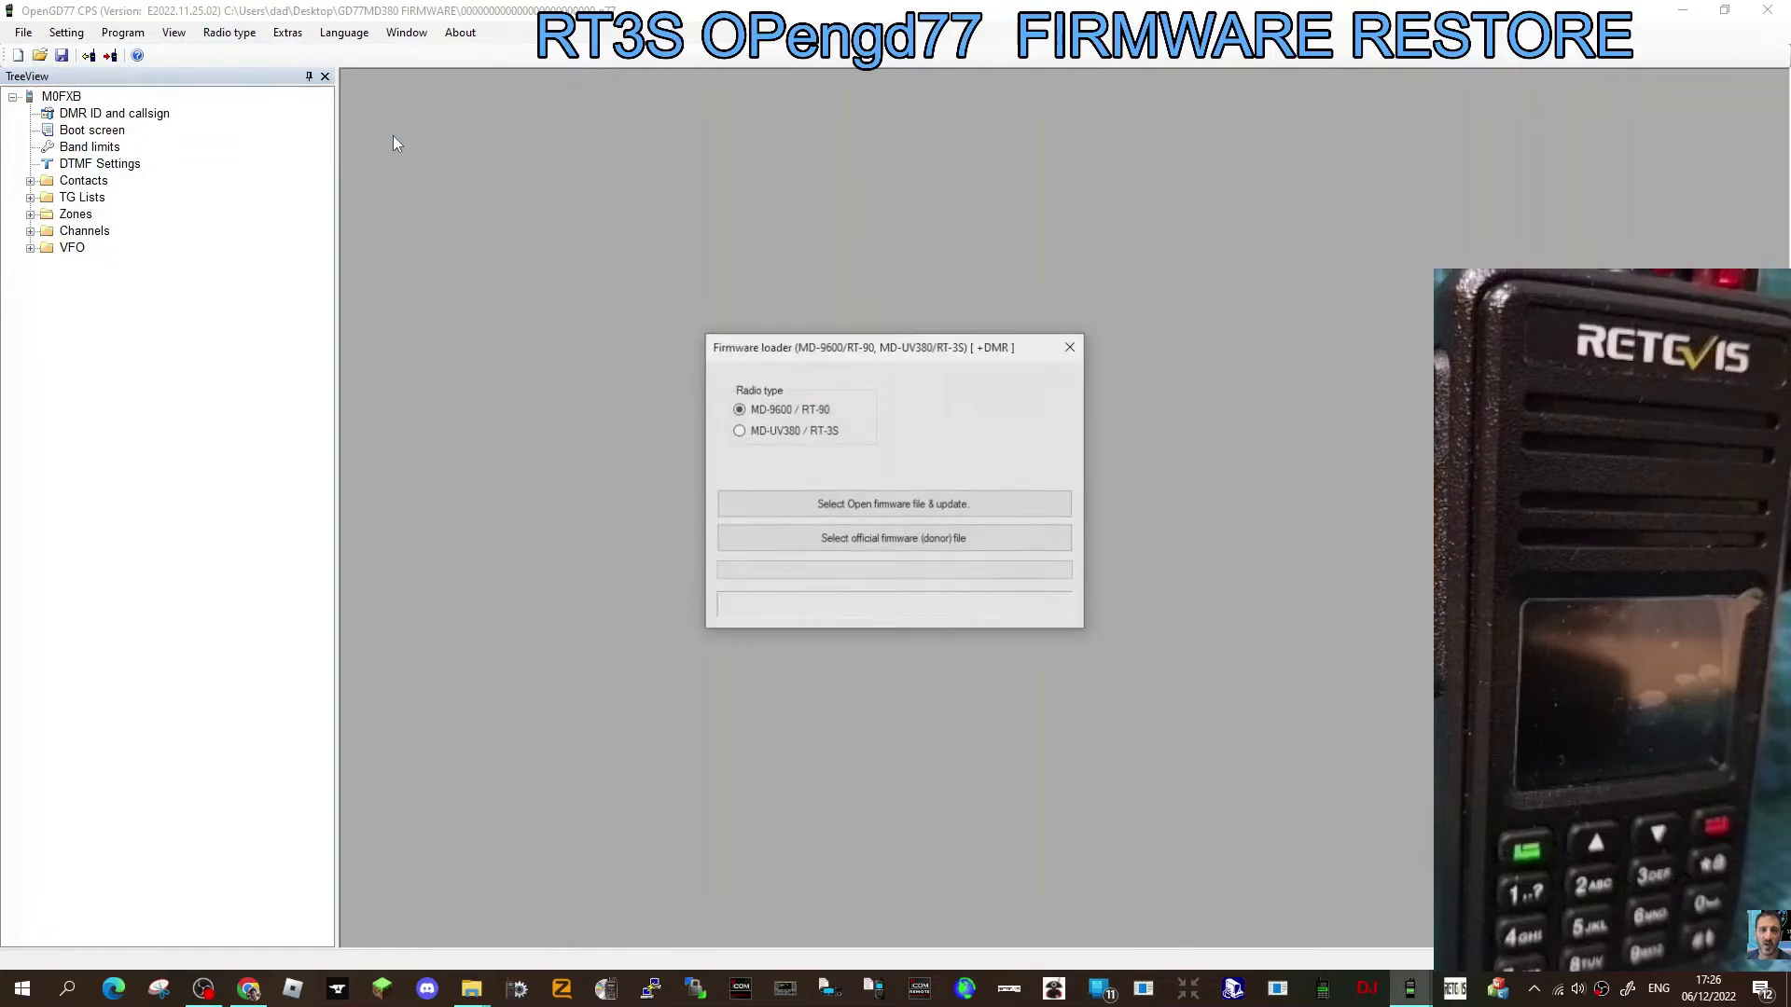
pyautogui.click(896, 540)
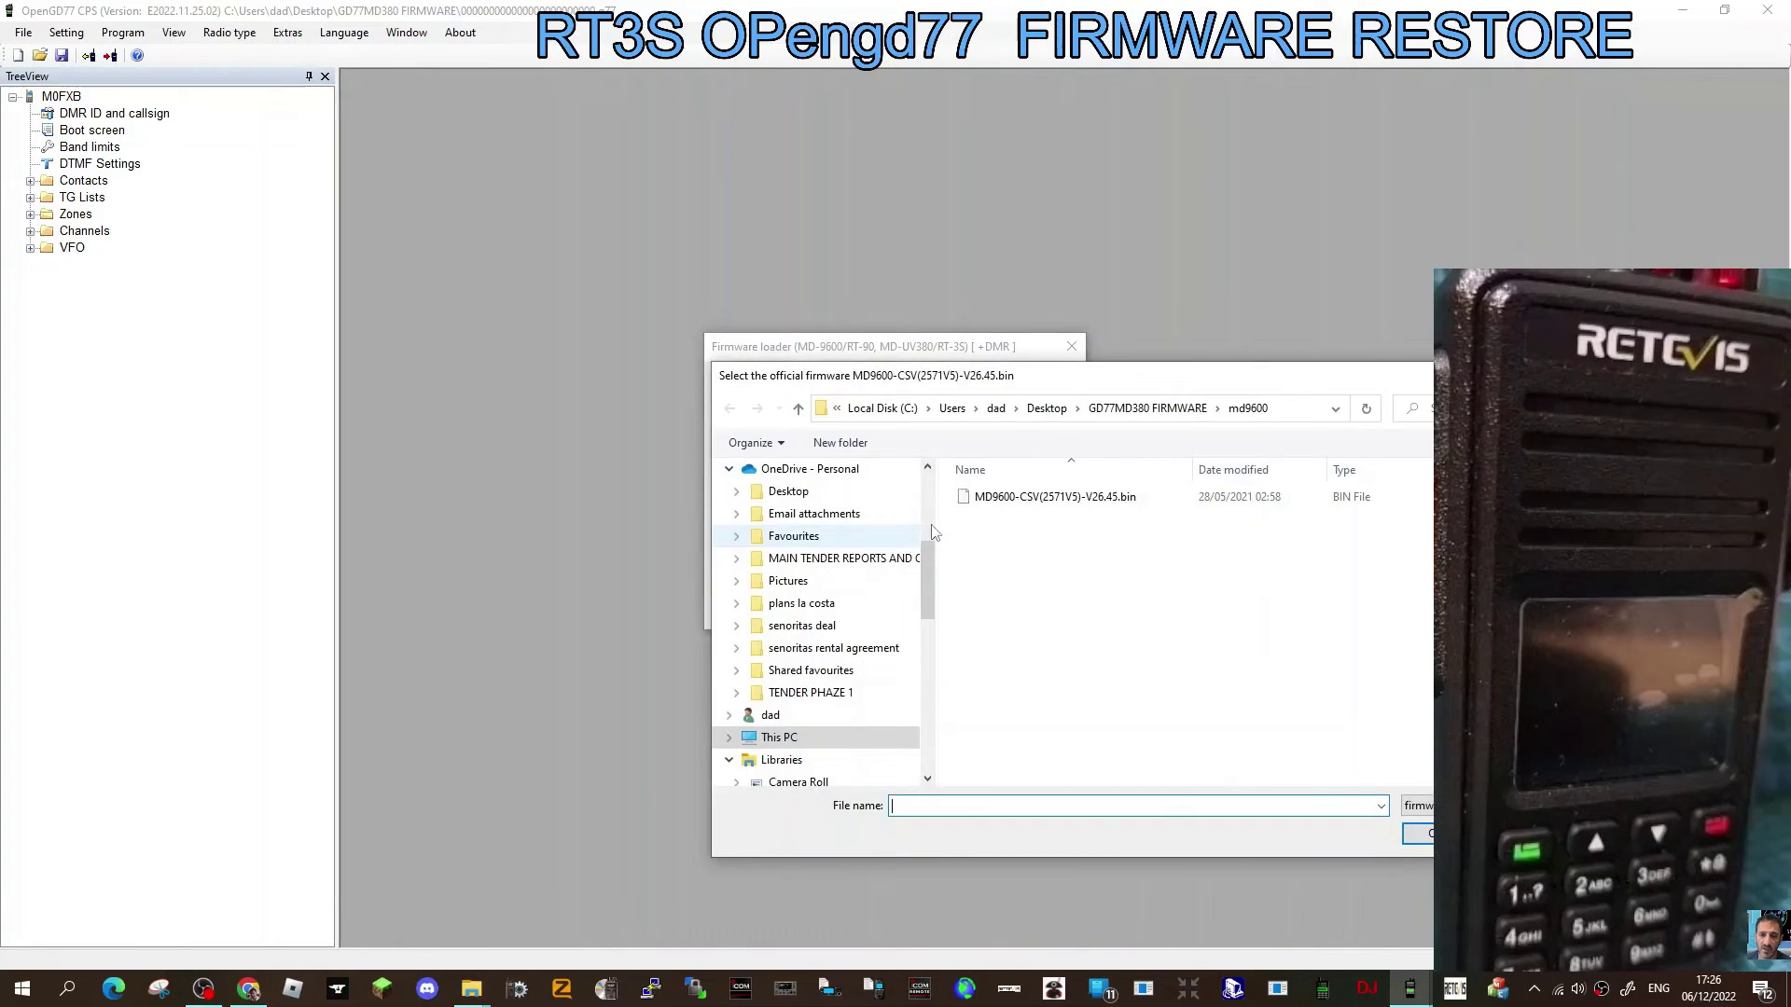
pyautogui.doubleClick(1073, 499)
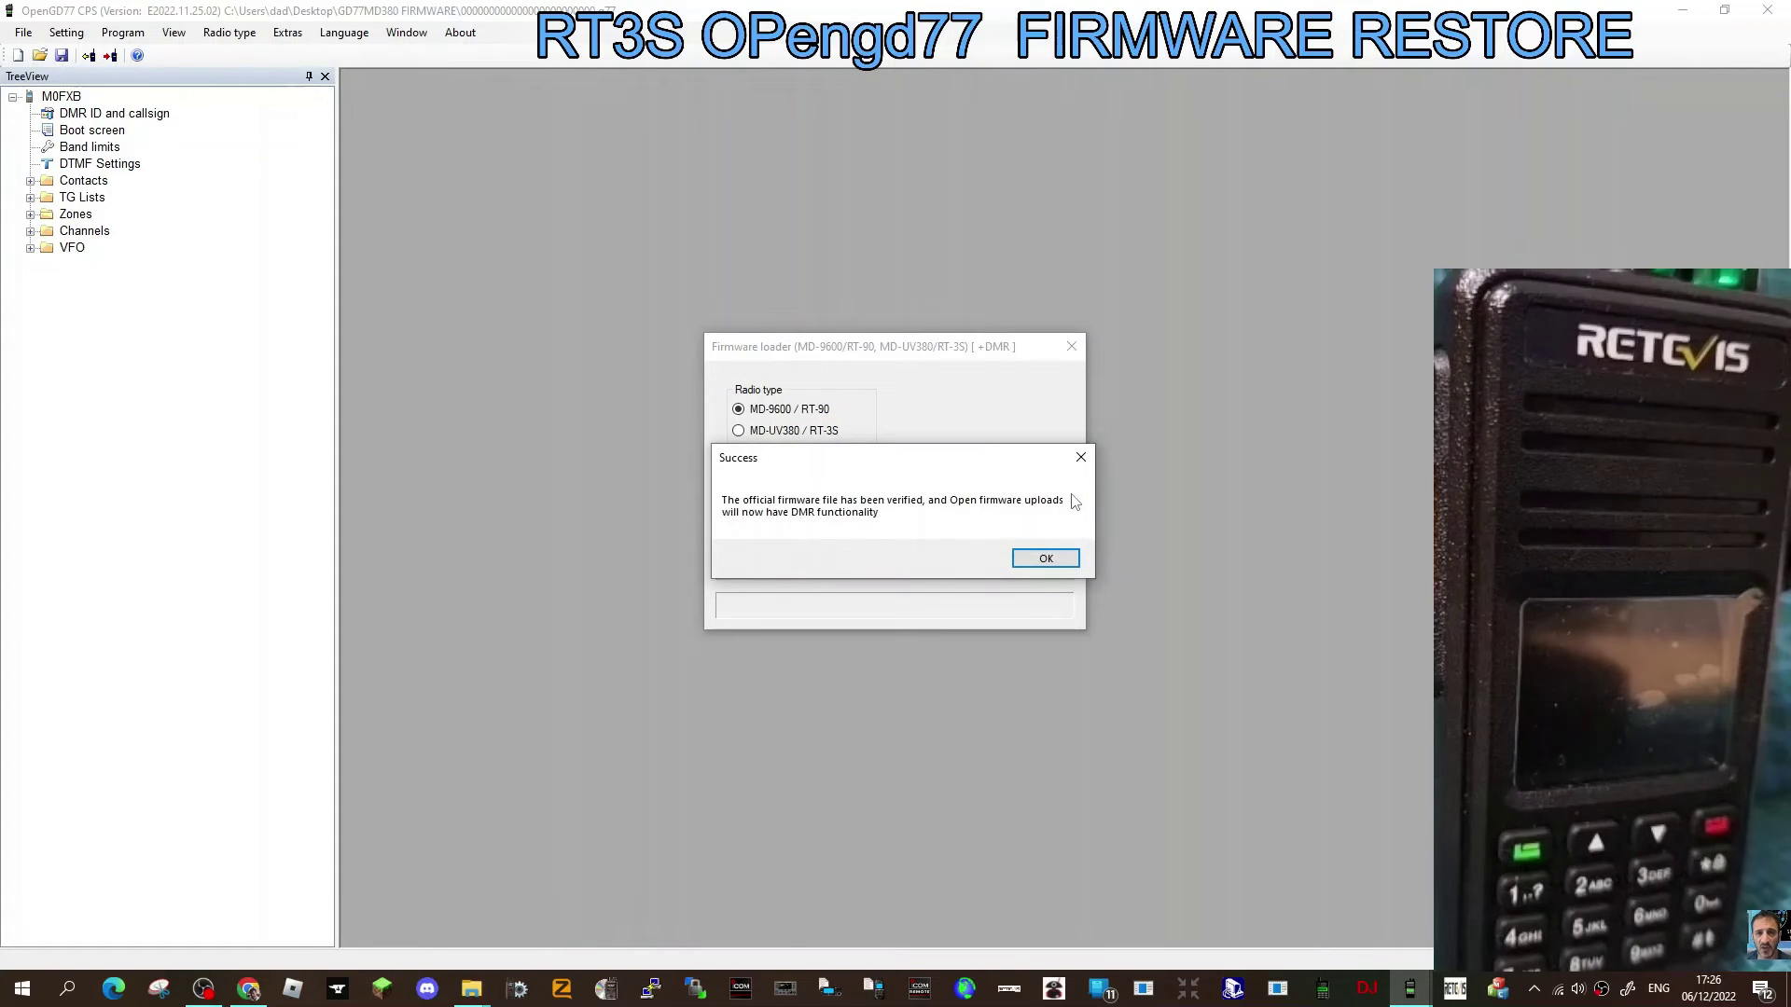
pyautogui.click(1043, 560)
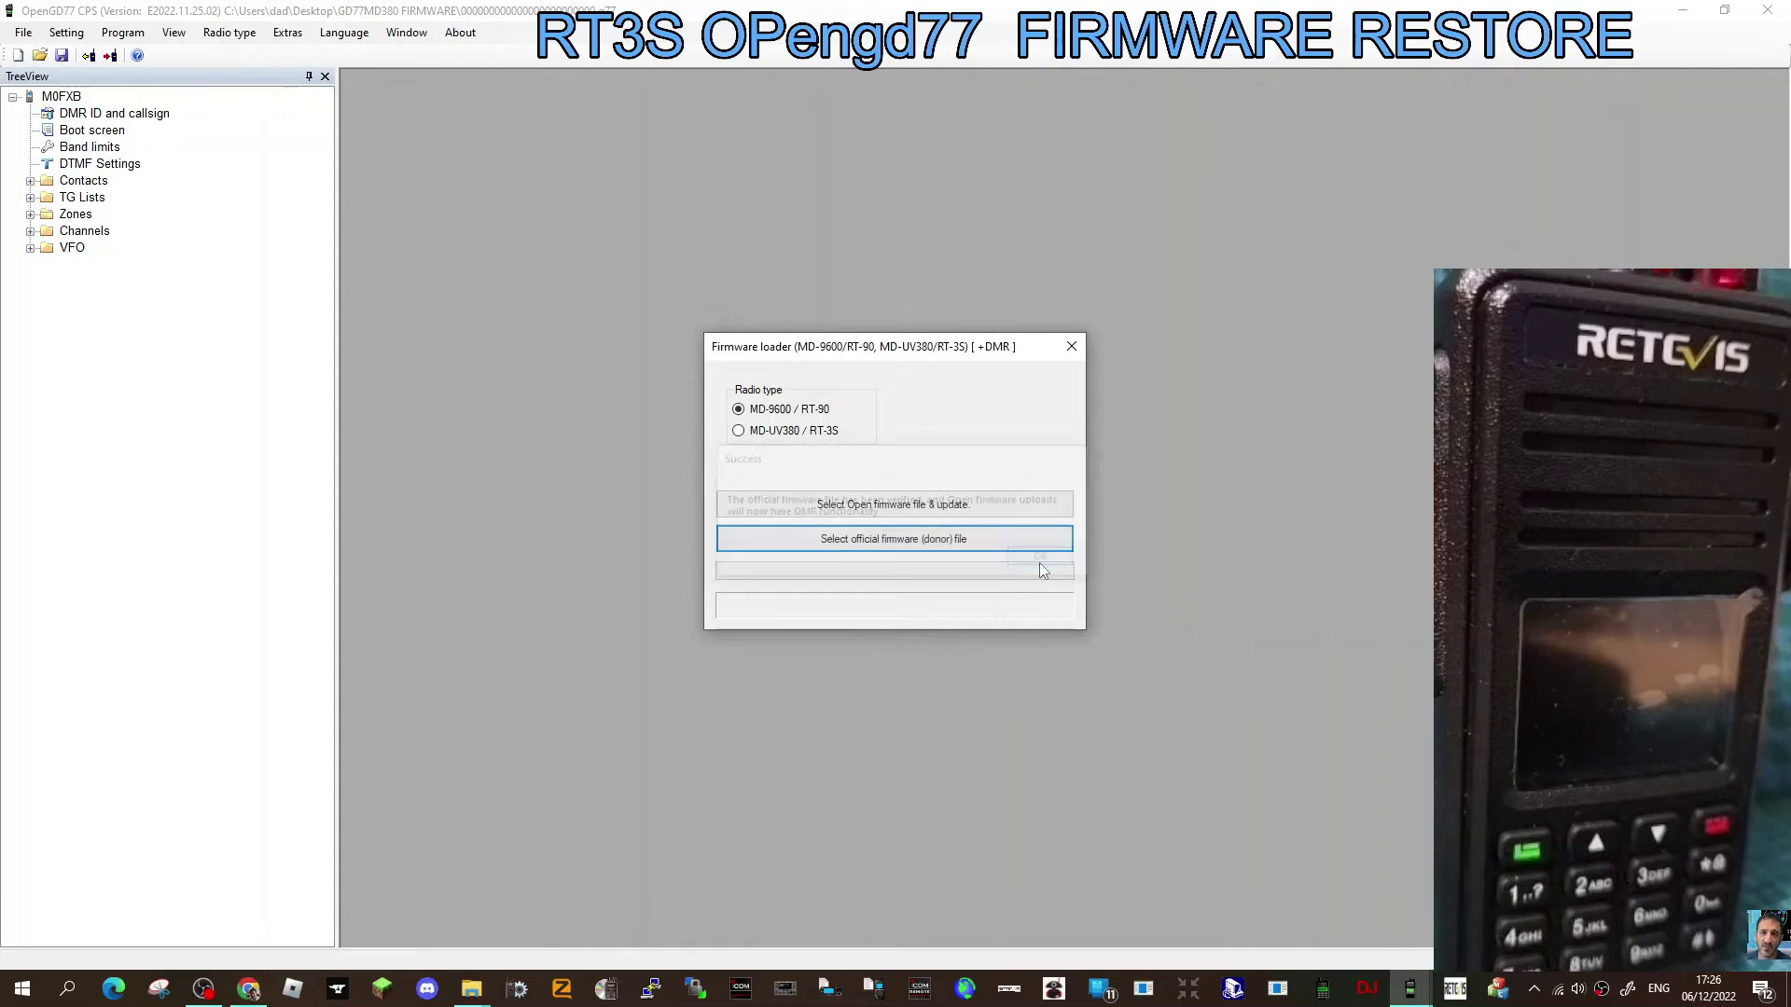
# Set the radio type to MD-UV380 / RT-3S, then reload and verify the donor firmware.
pyautogui.click(739, 431)
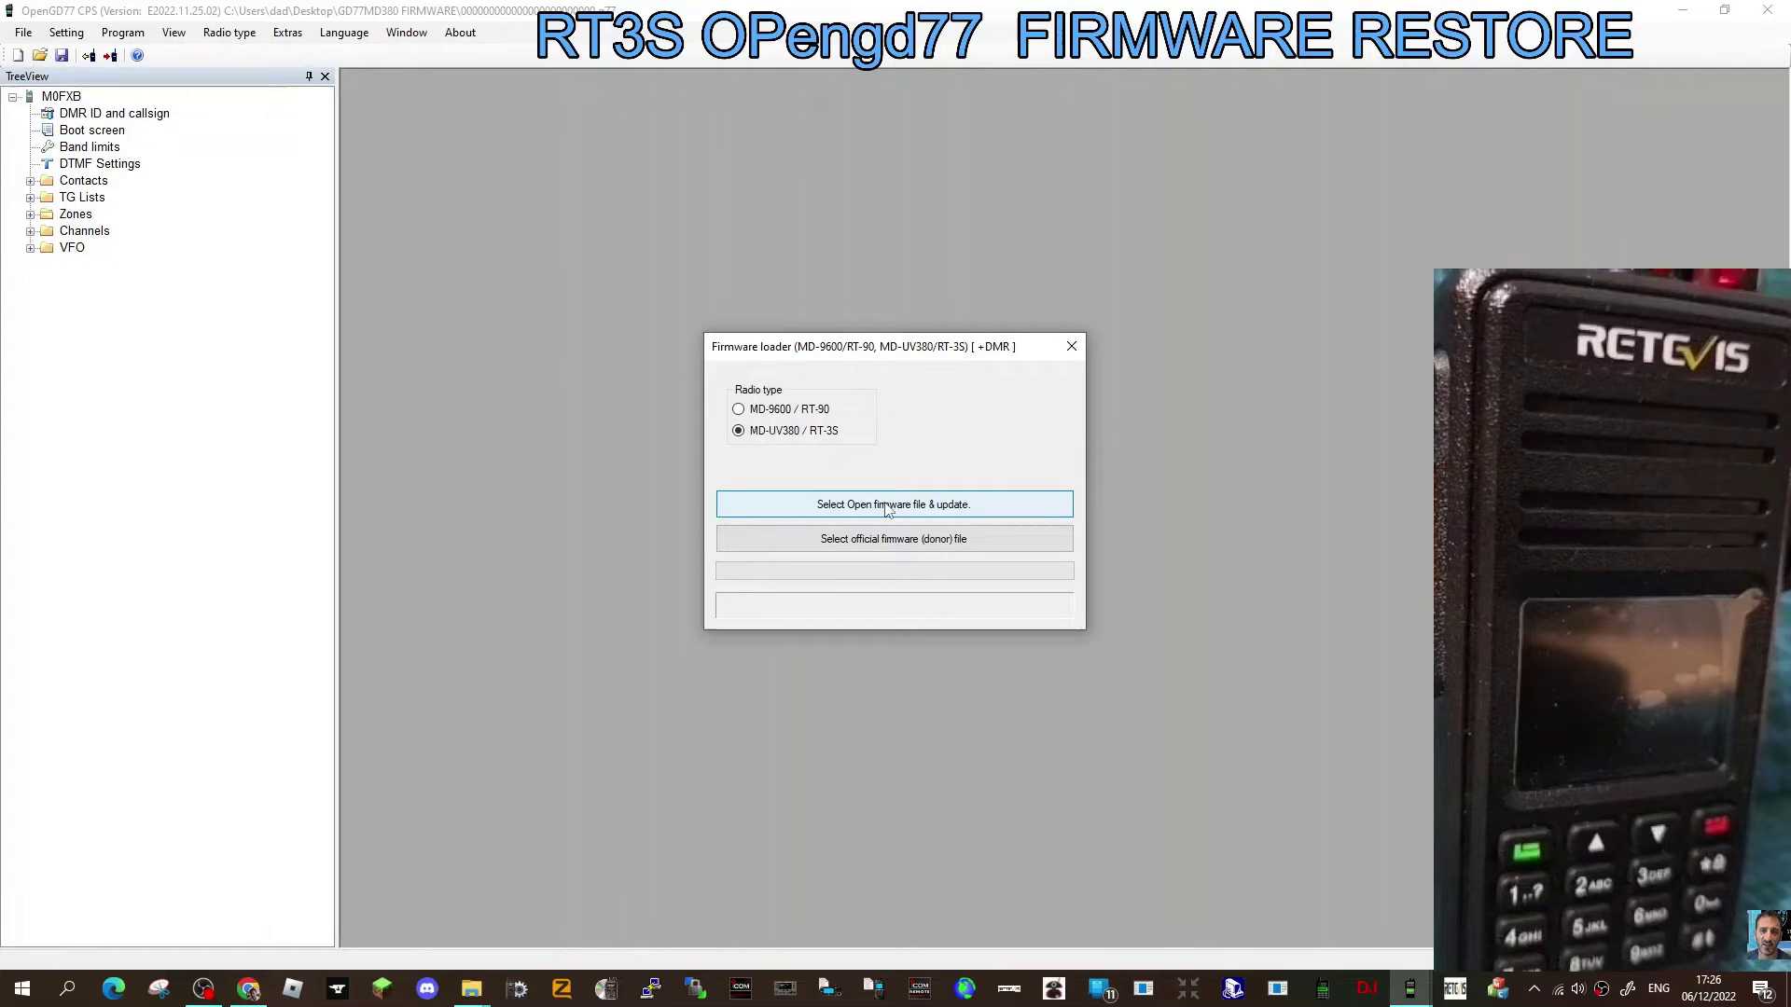
pyautogui.click(871, 546)
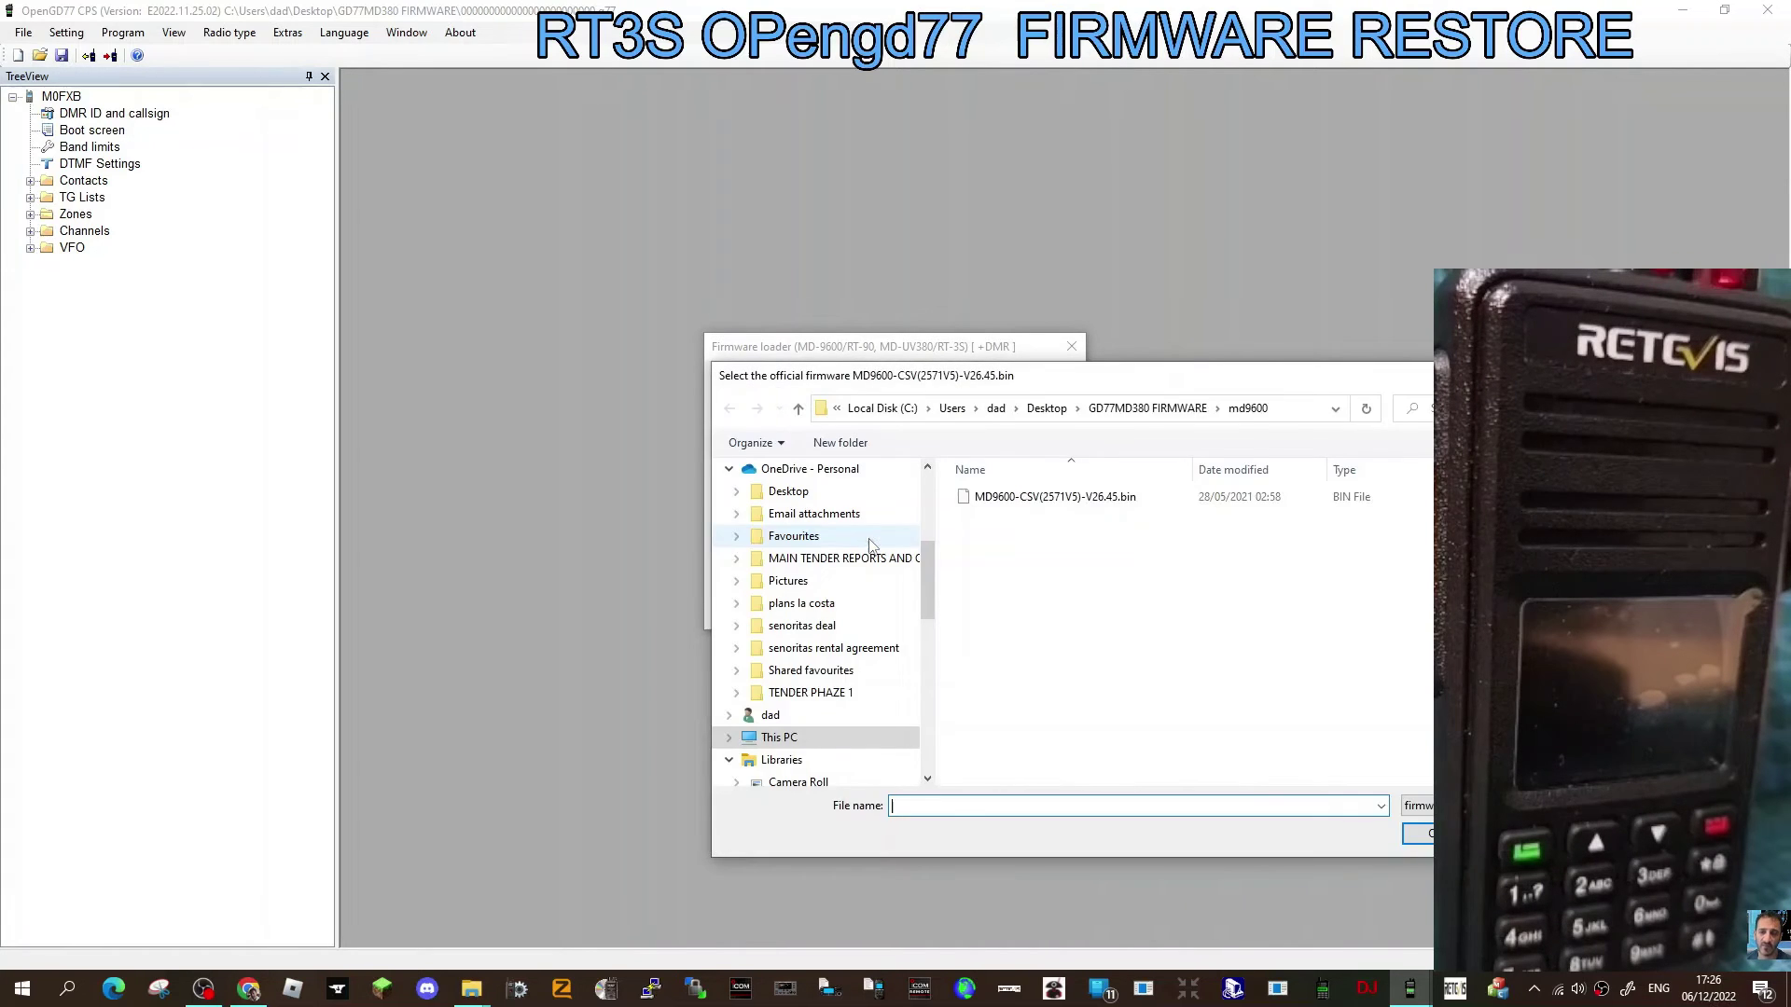
pyautogui.doubleClick(1025, 498)
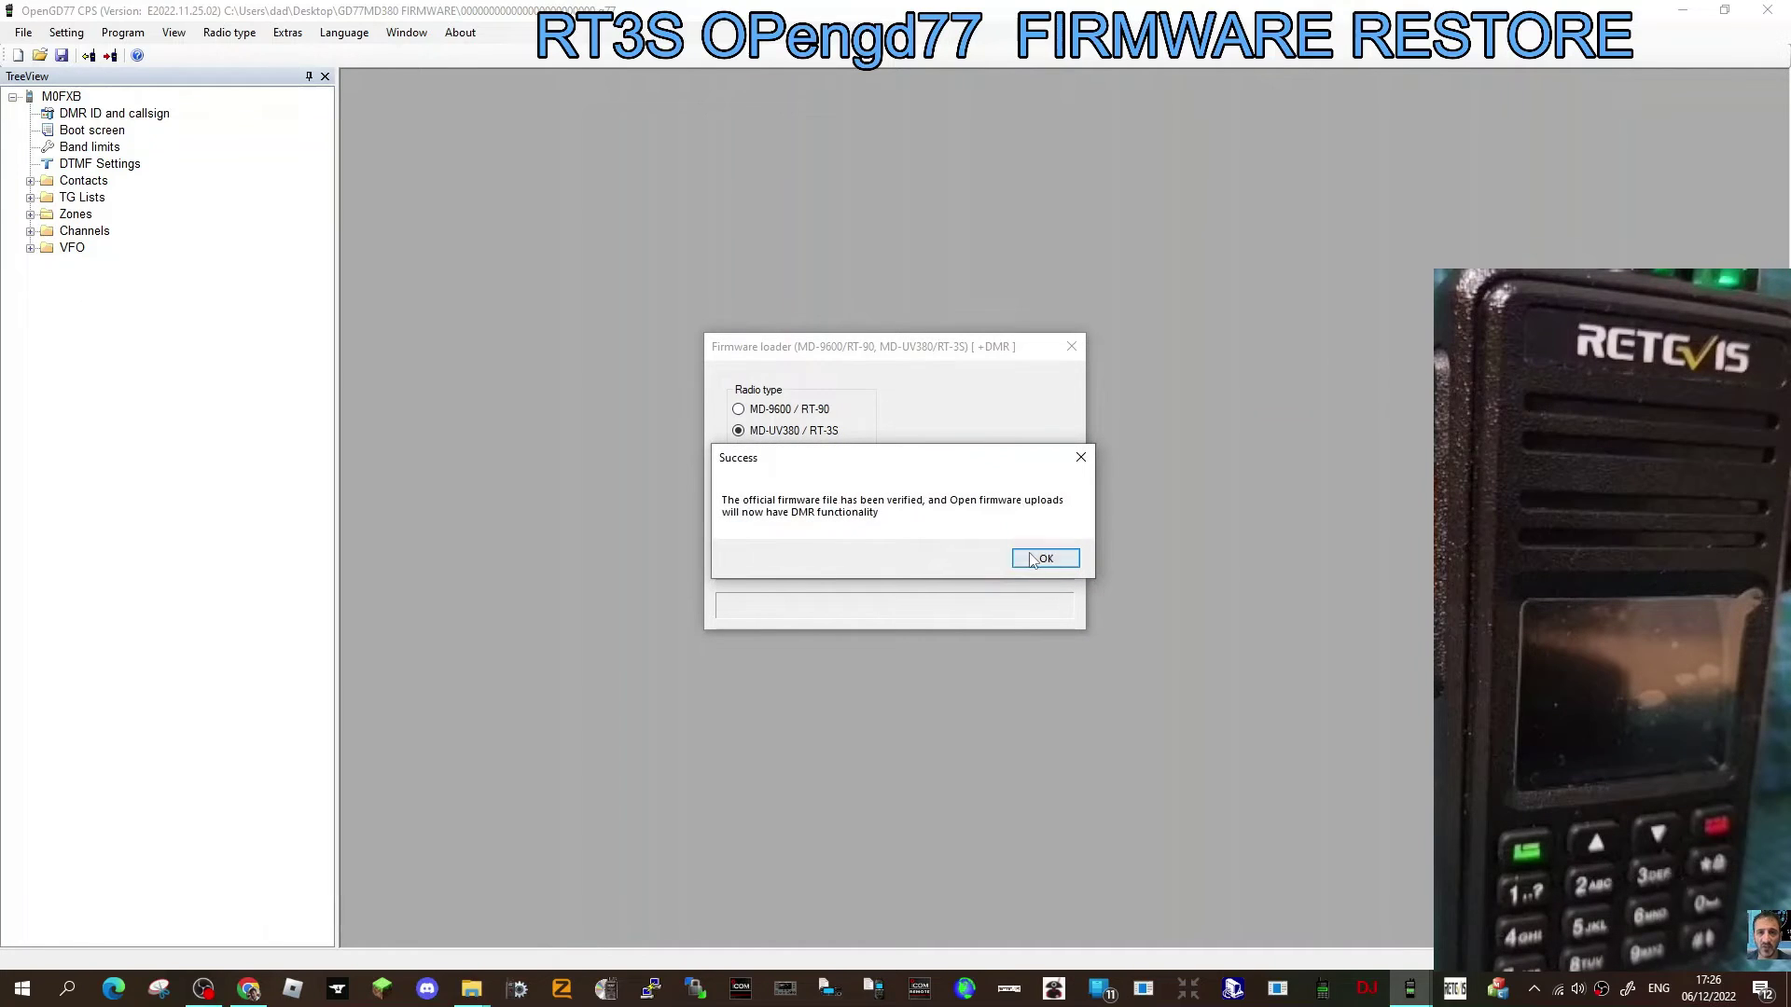
pyautogui.click(1041, 558)
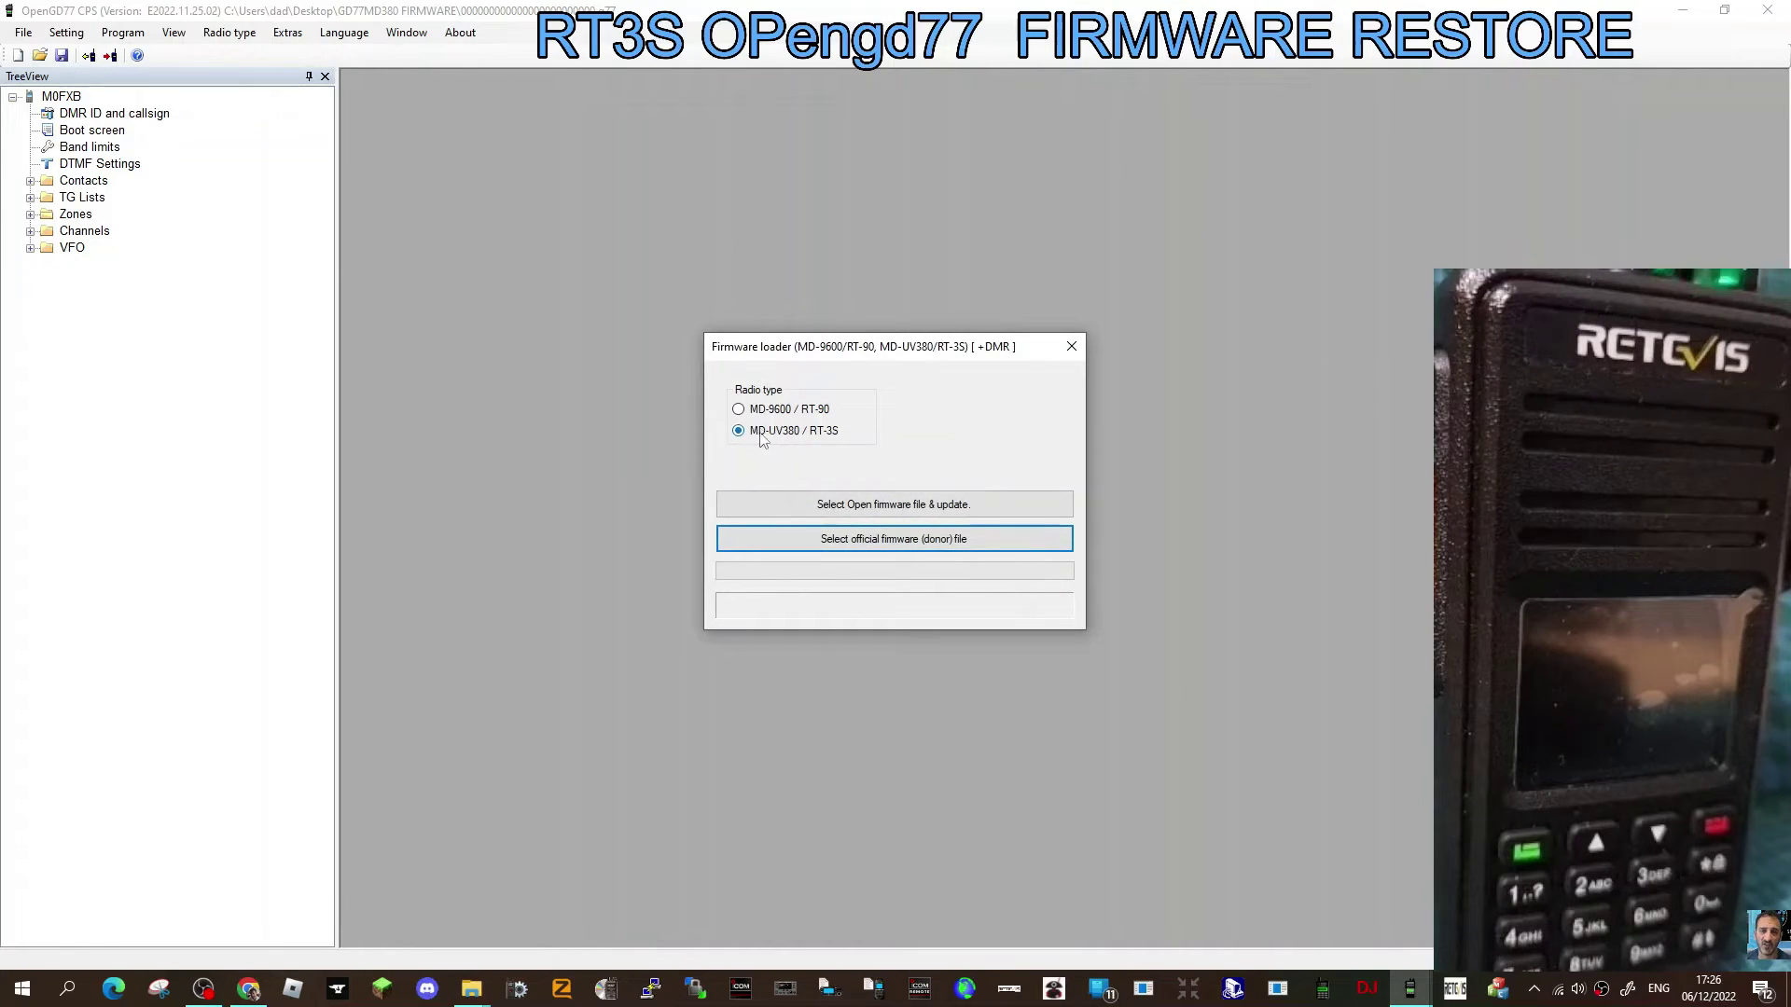
# Flash the OpenMDUV380 firmware file from the GD77MD380 FIRMWARE folder to the RT-3S.
pyautogui.click(873, 506)
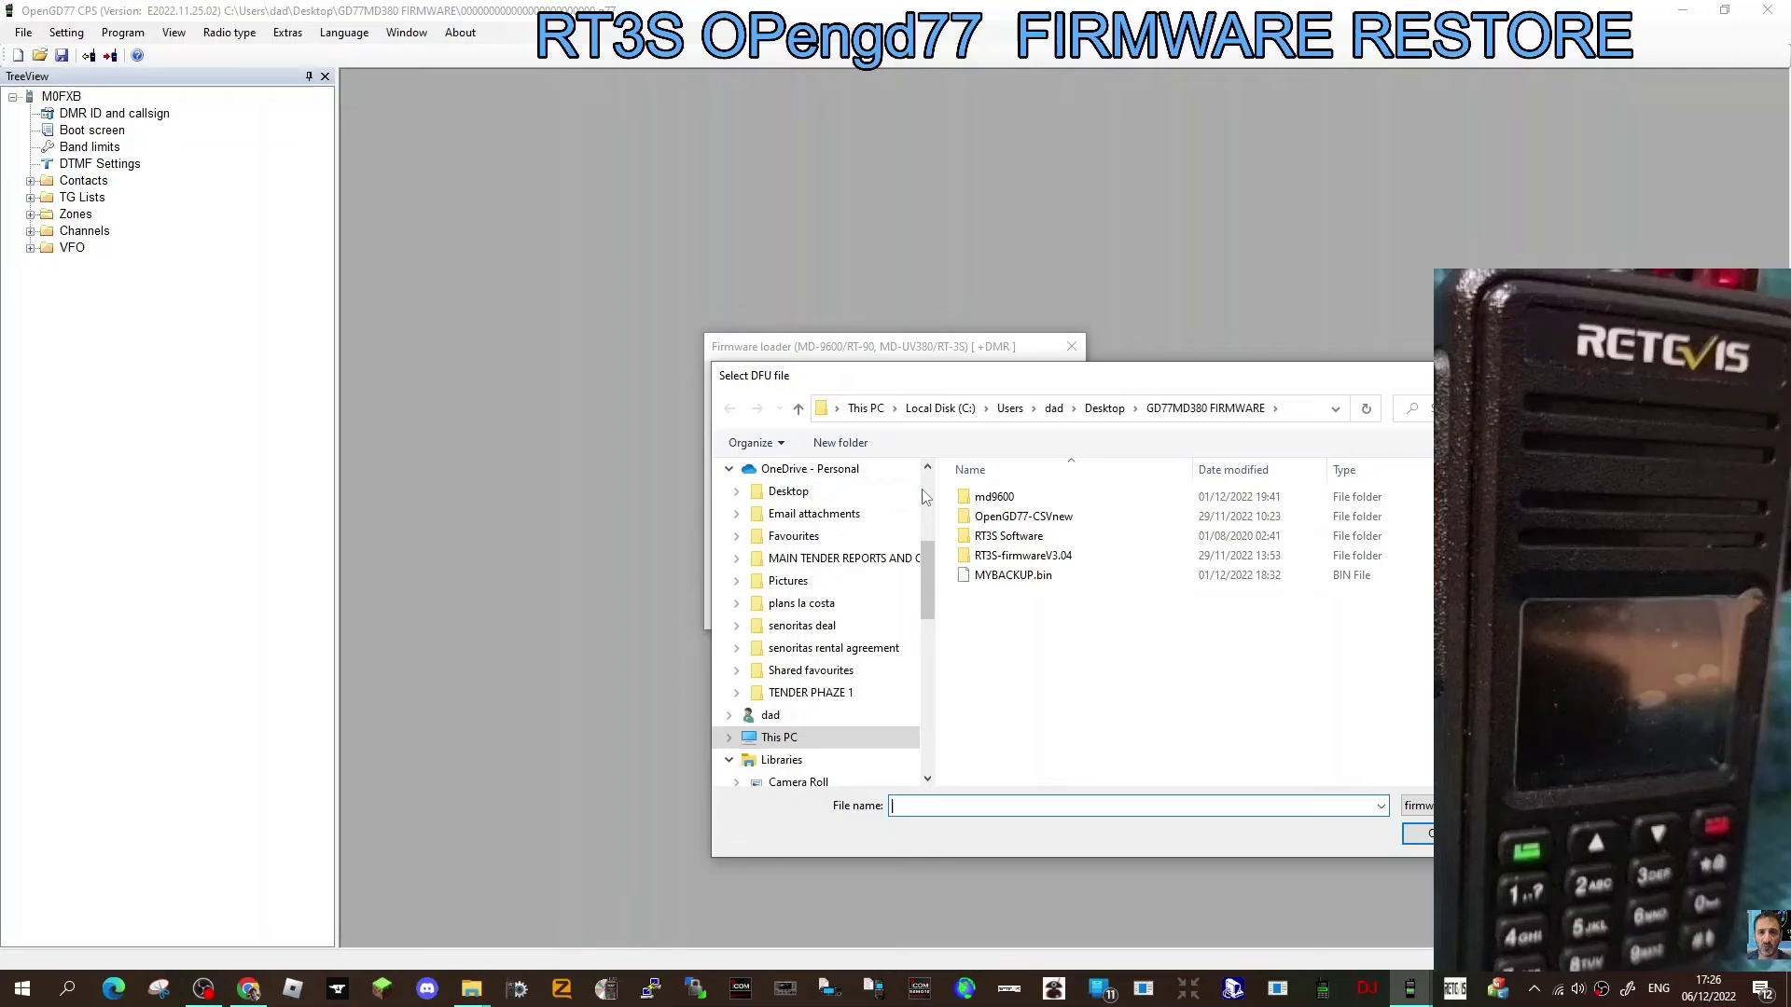
pyautogui.scroll(5, 905, 497)
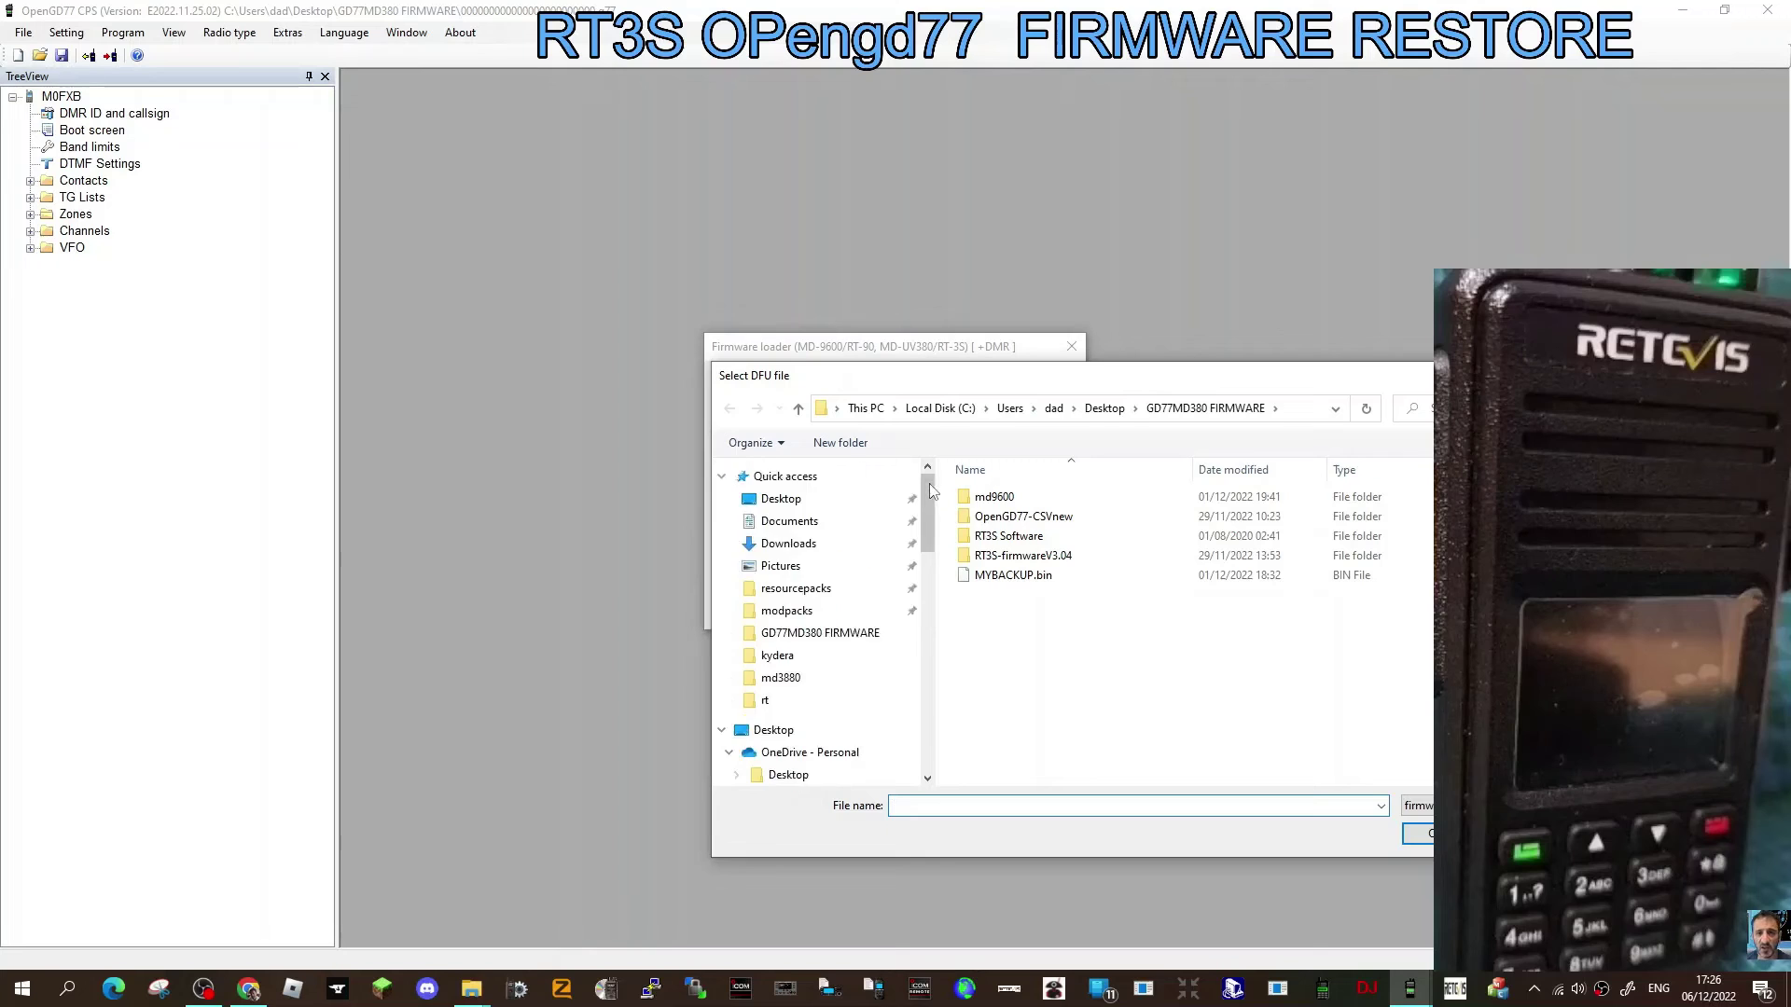
pyautogui.click(837, 634)
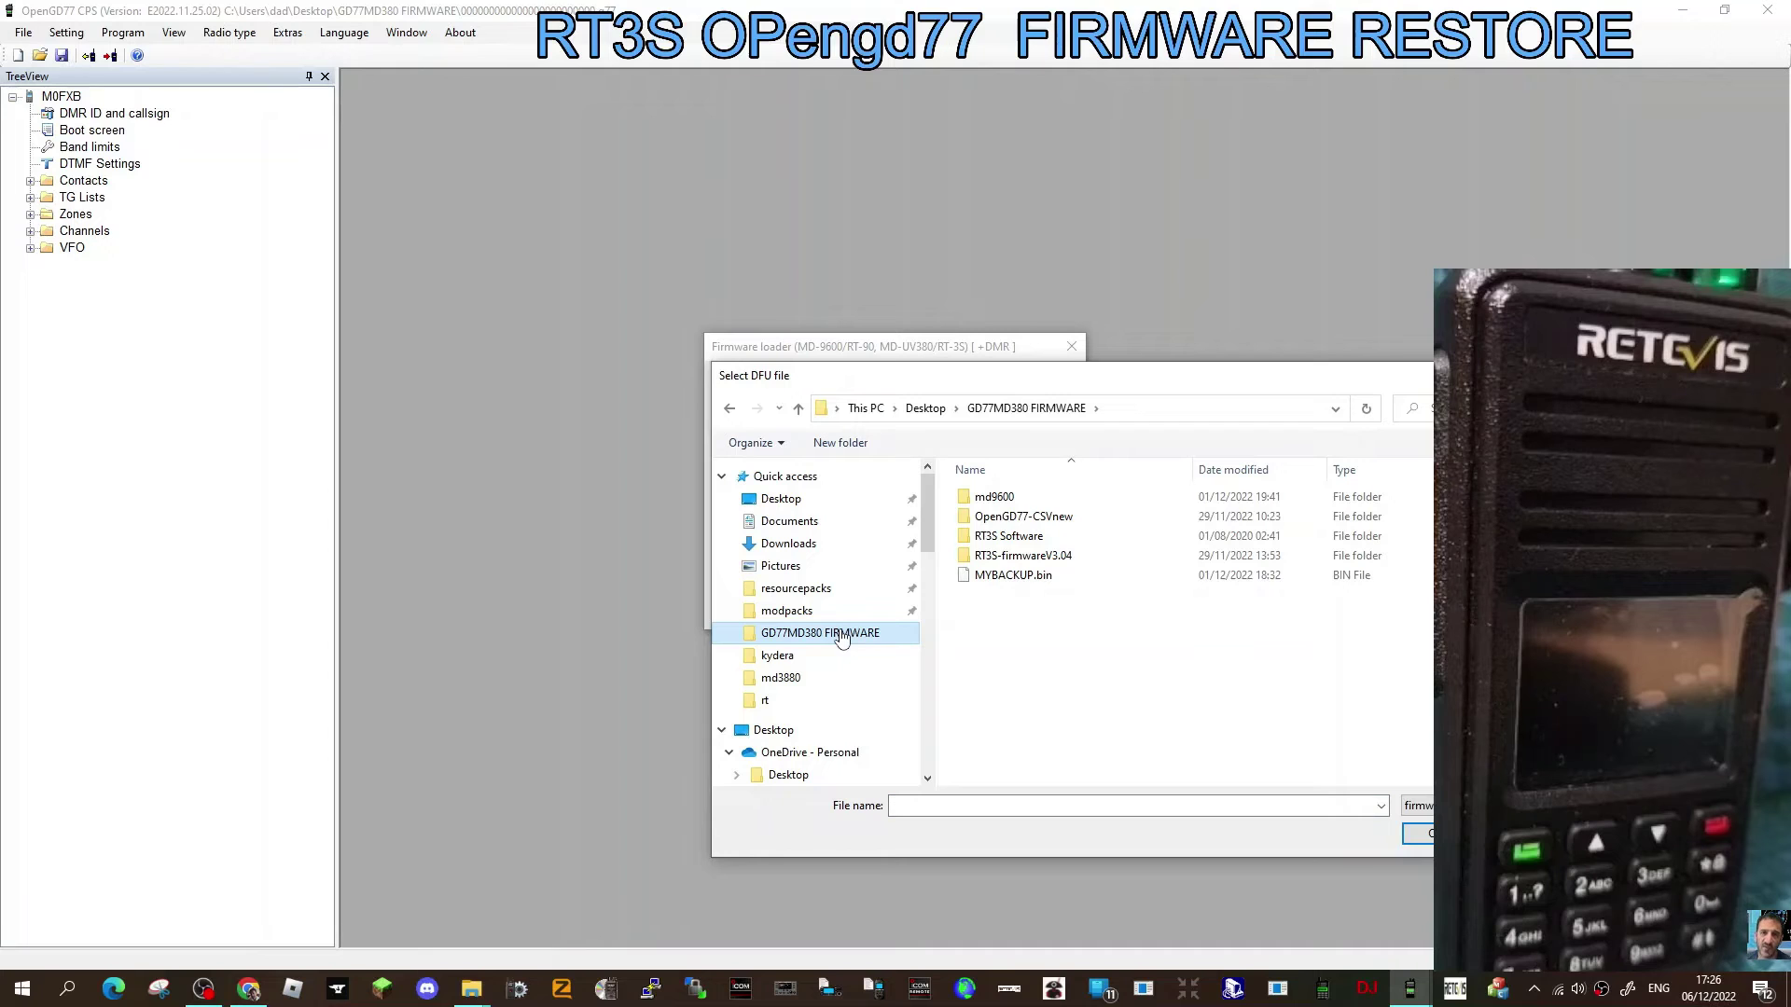
pyautogui.click(204, 990)
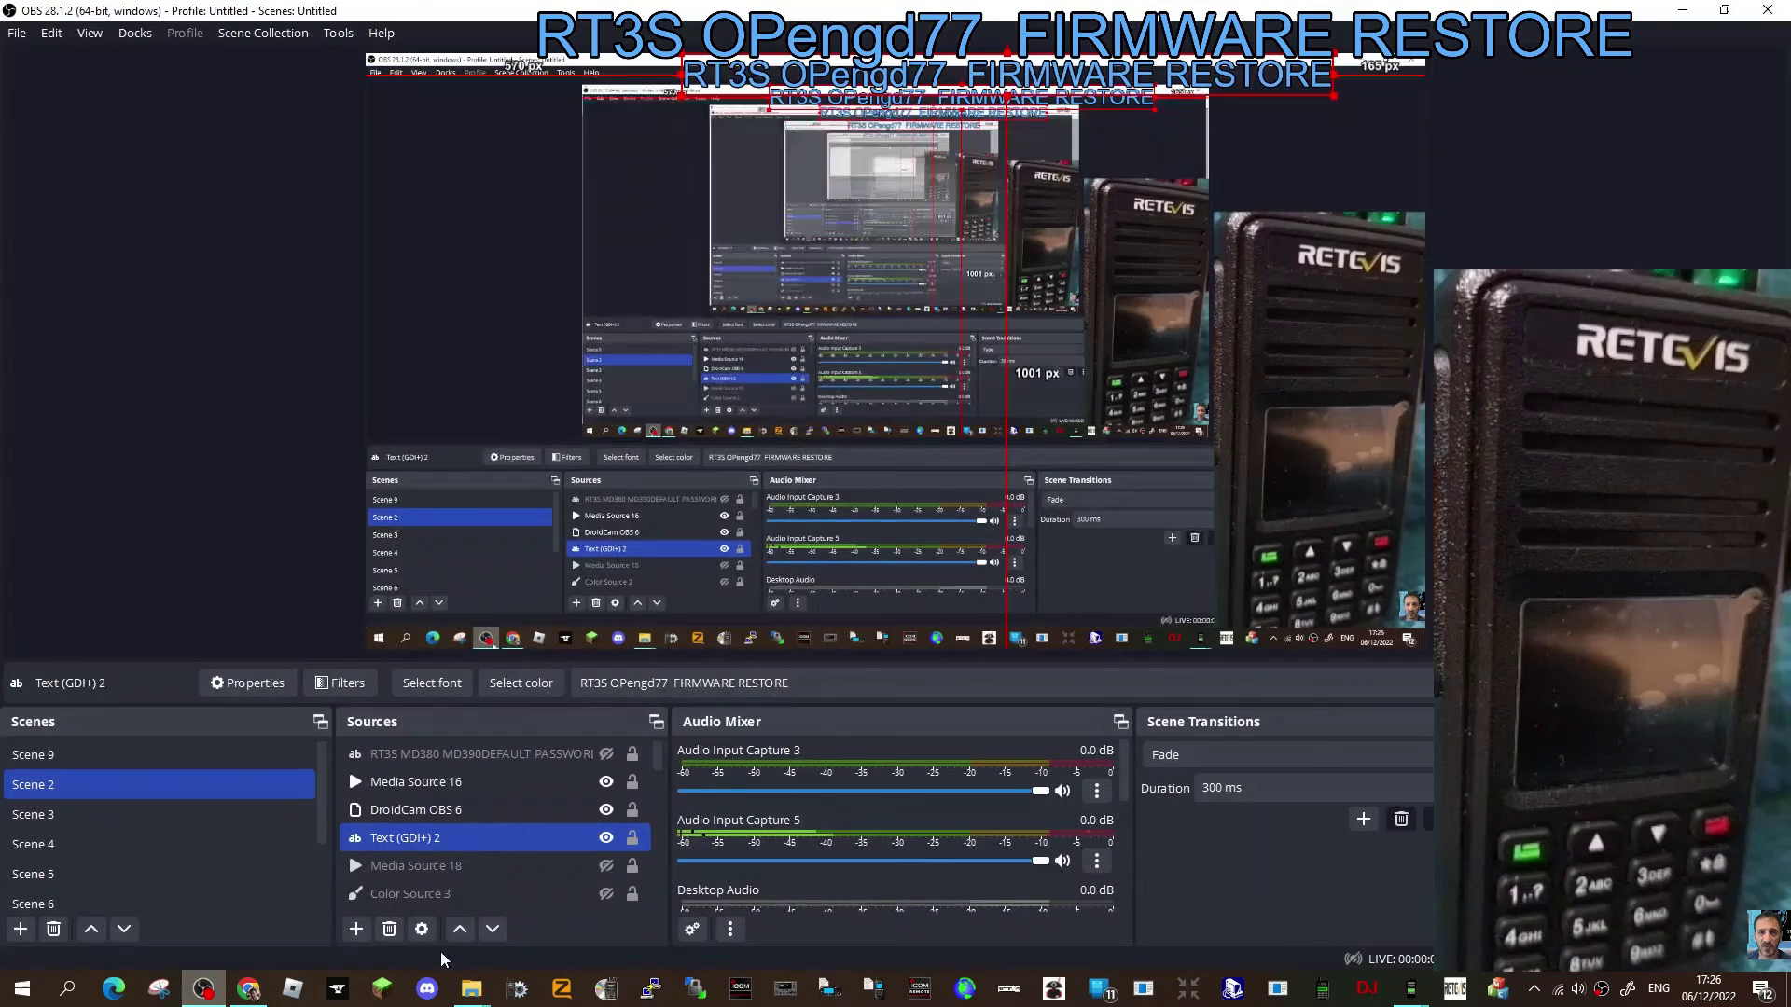
pyautogui.click(202, 990)
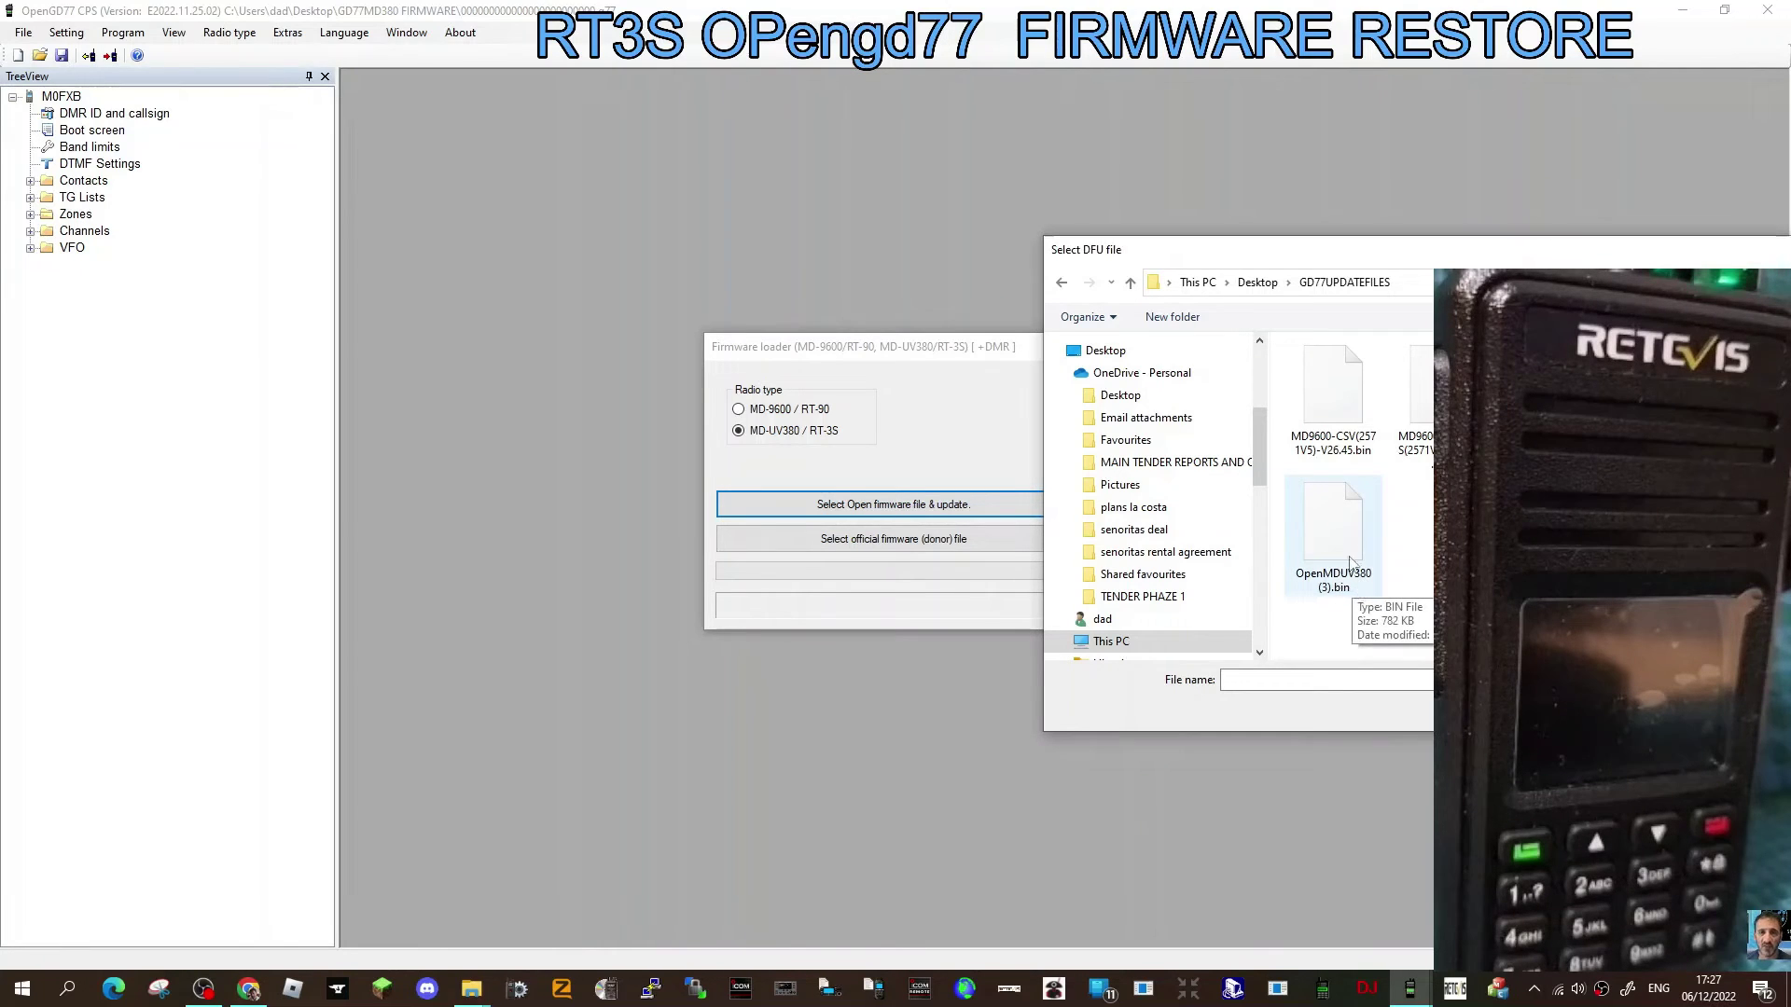
pyautogui.doubleClick(1343, 554)
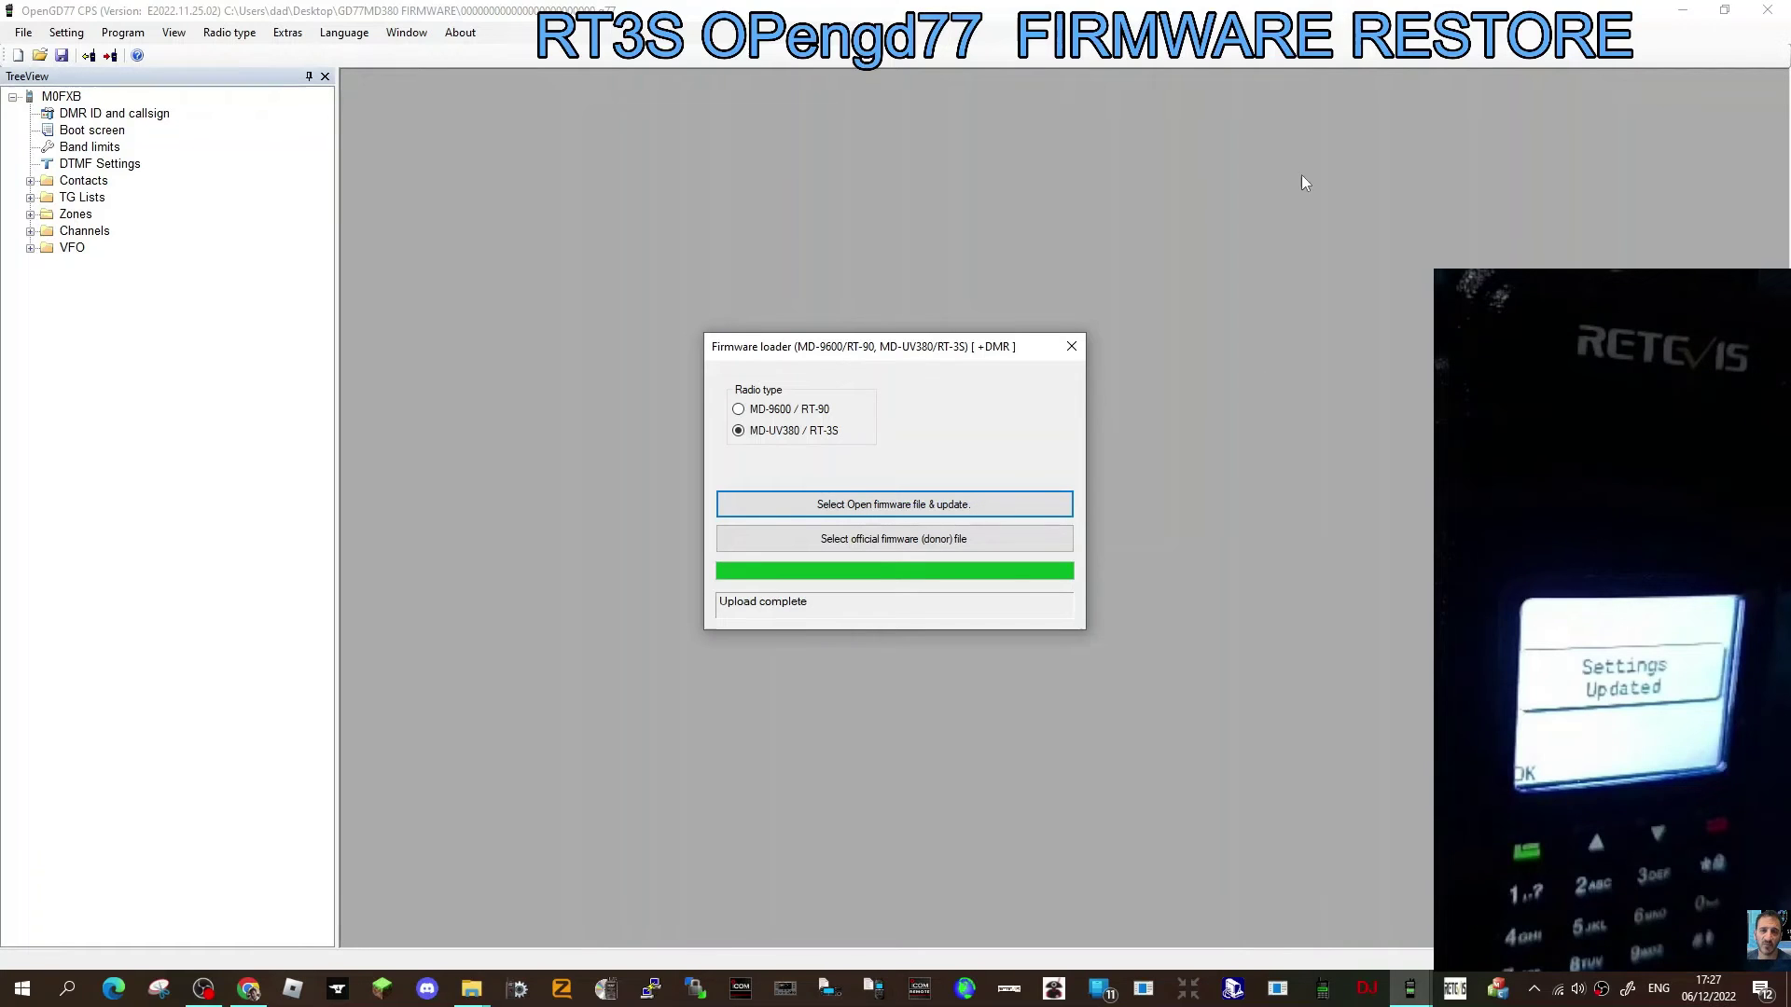
# Write the english_usa_kendra-1.5.vpr voice prompts through OpenGD77 support and dismiss the Upload complete notice.
pyautogui.click(1072, 346)
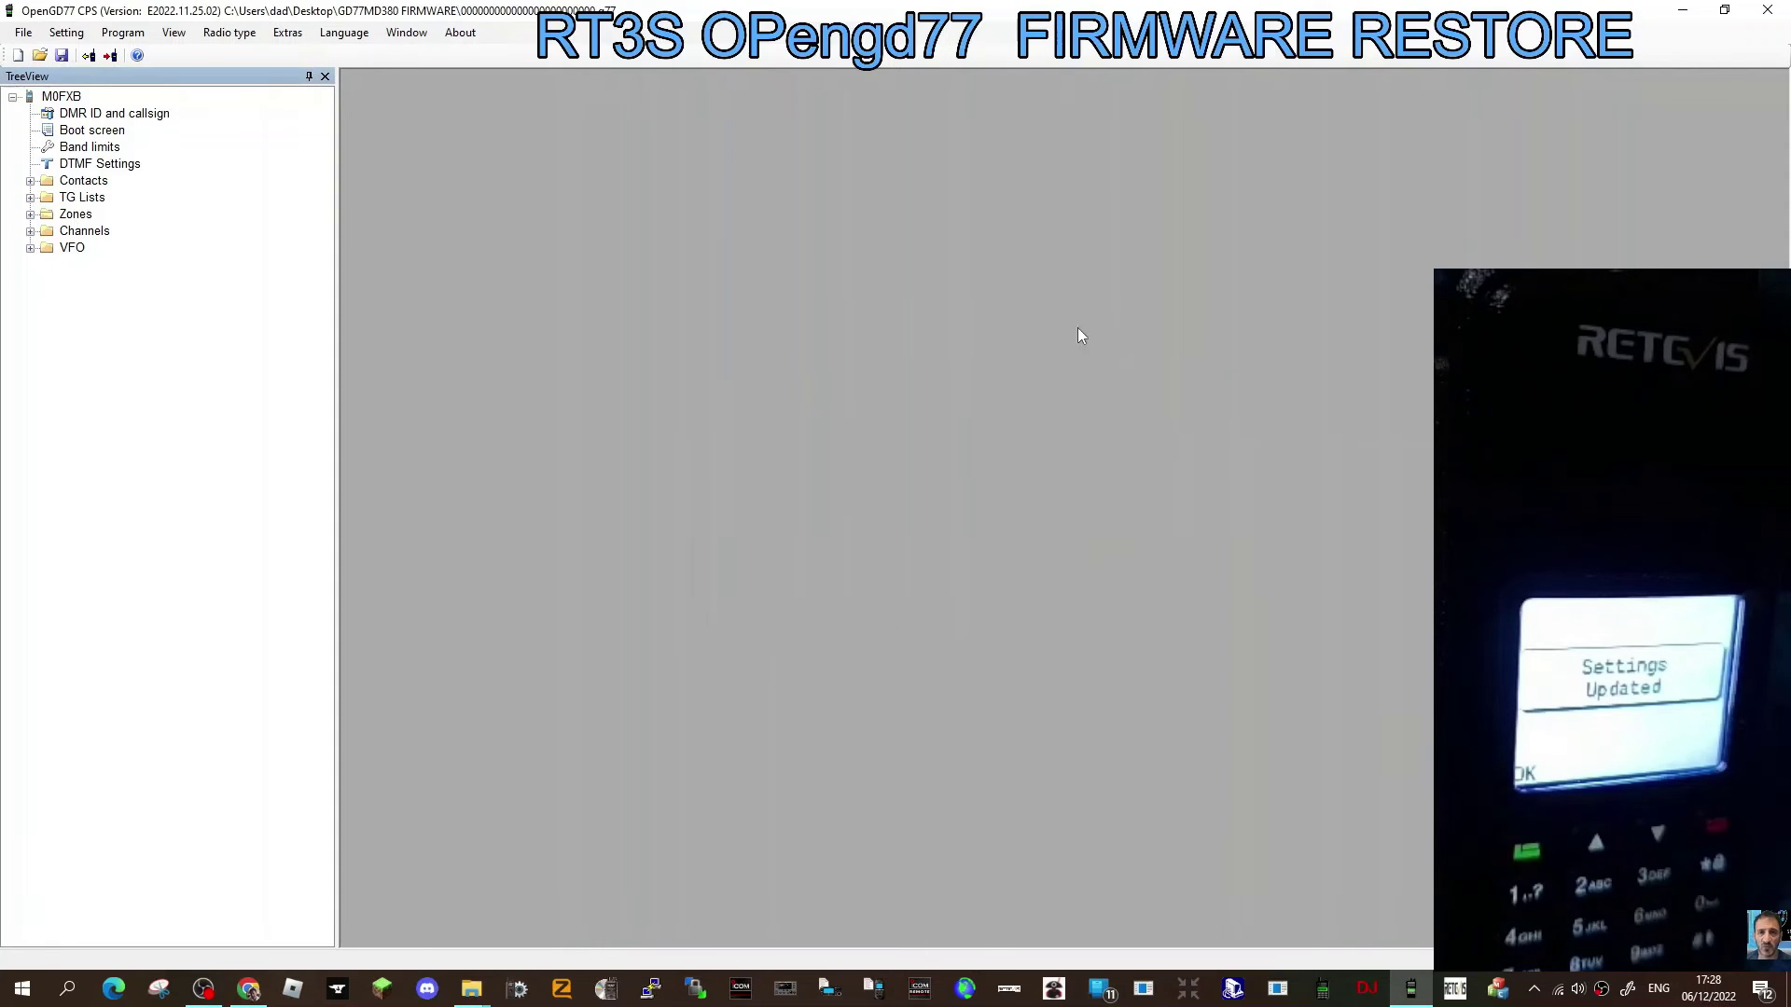
pyautogui.click(287, 32)
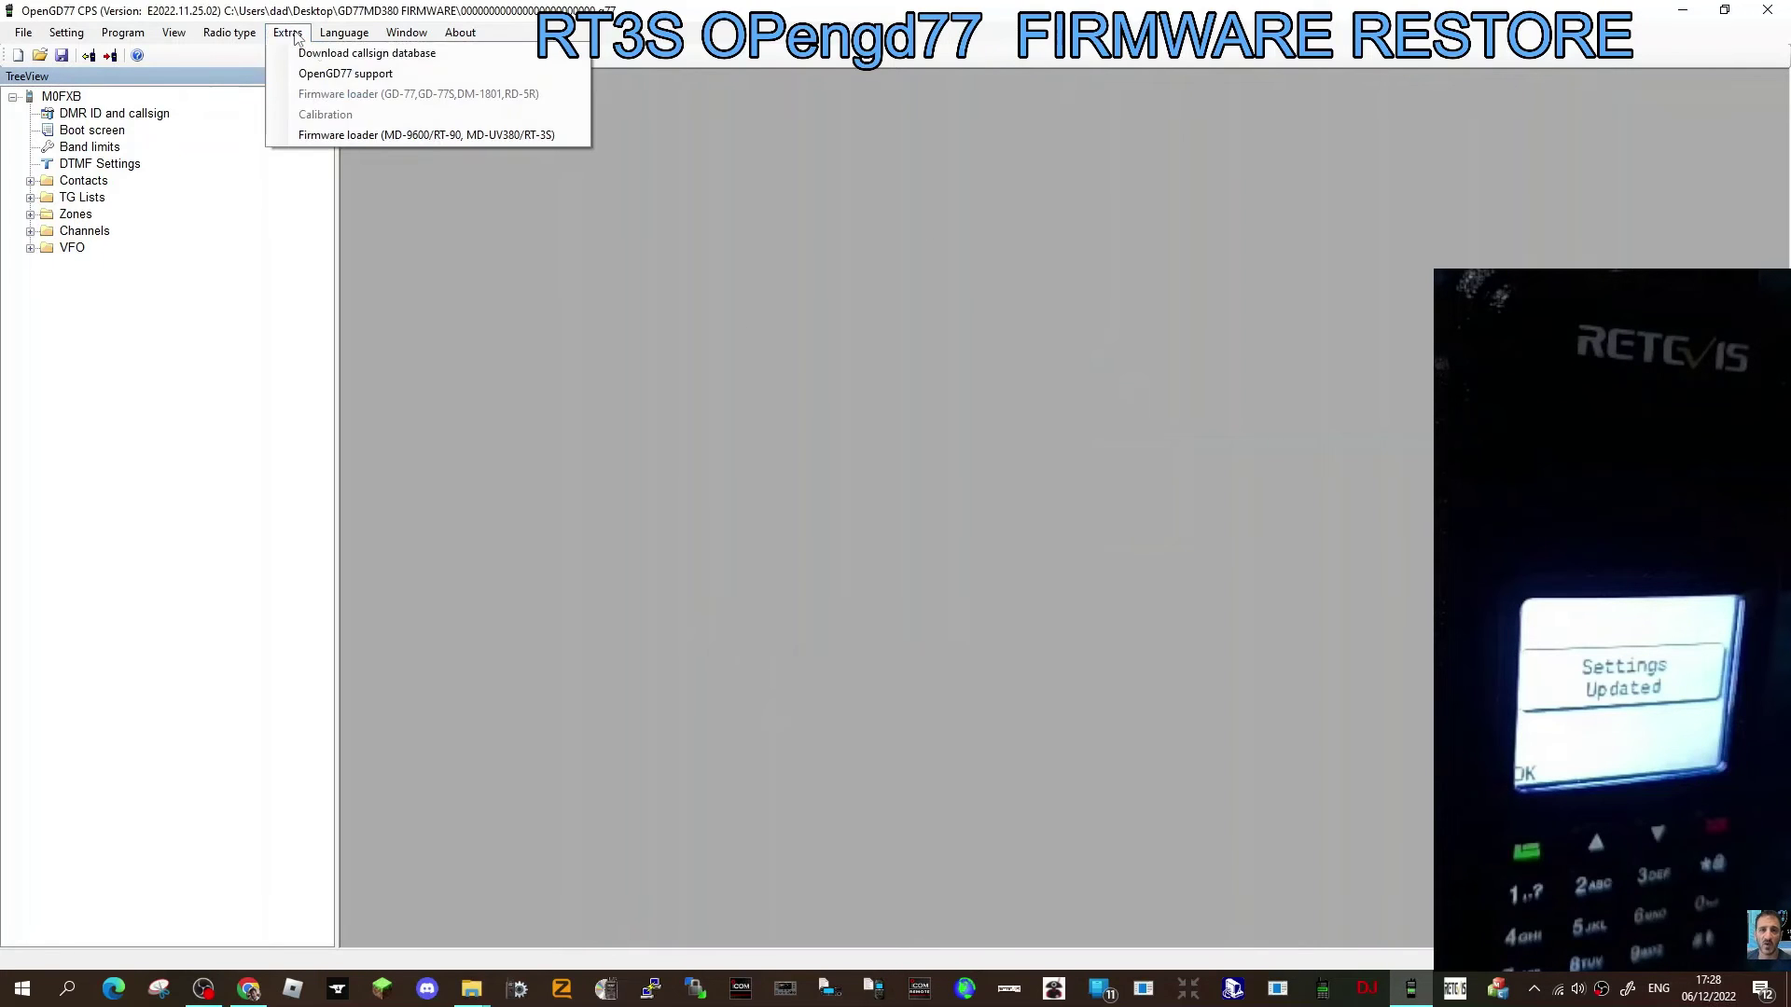
pyautogui.click(324, 76)
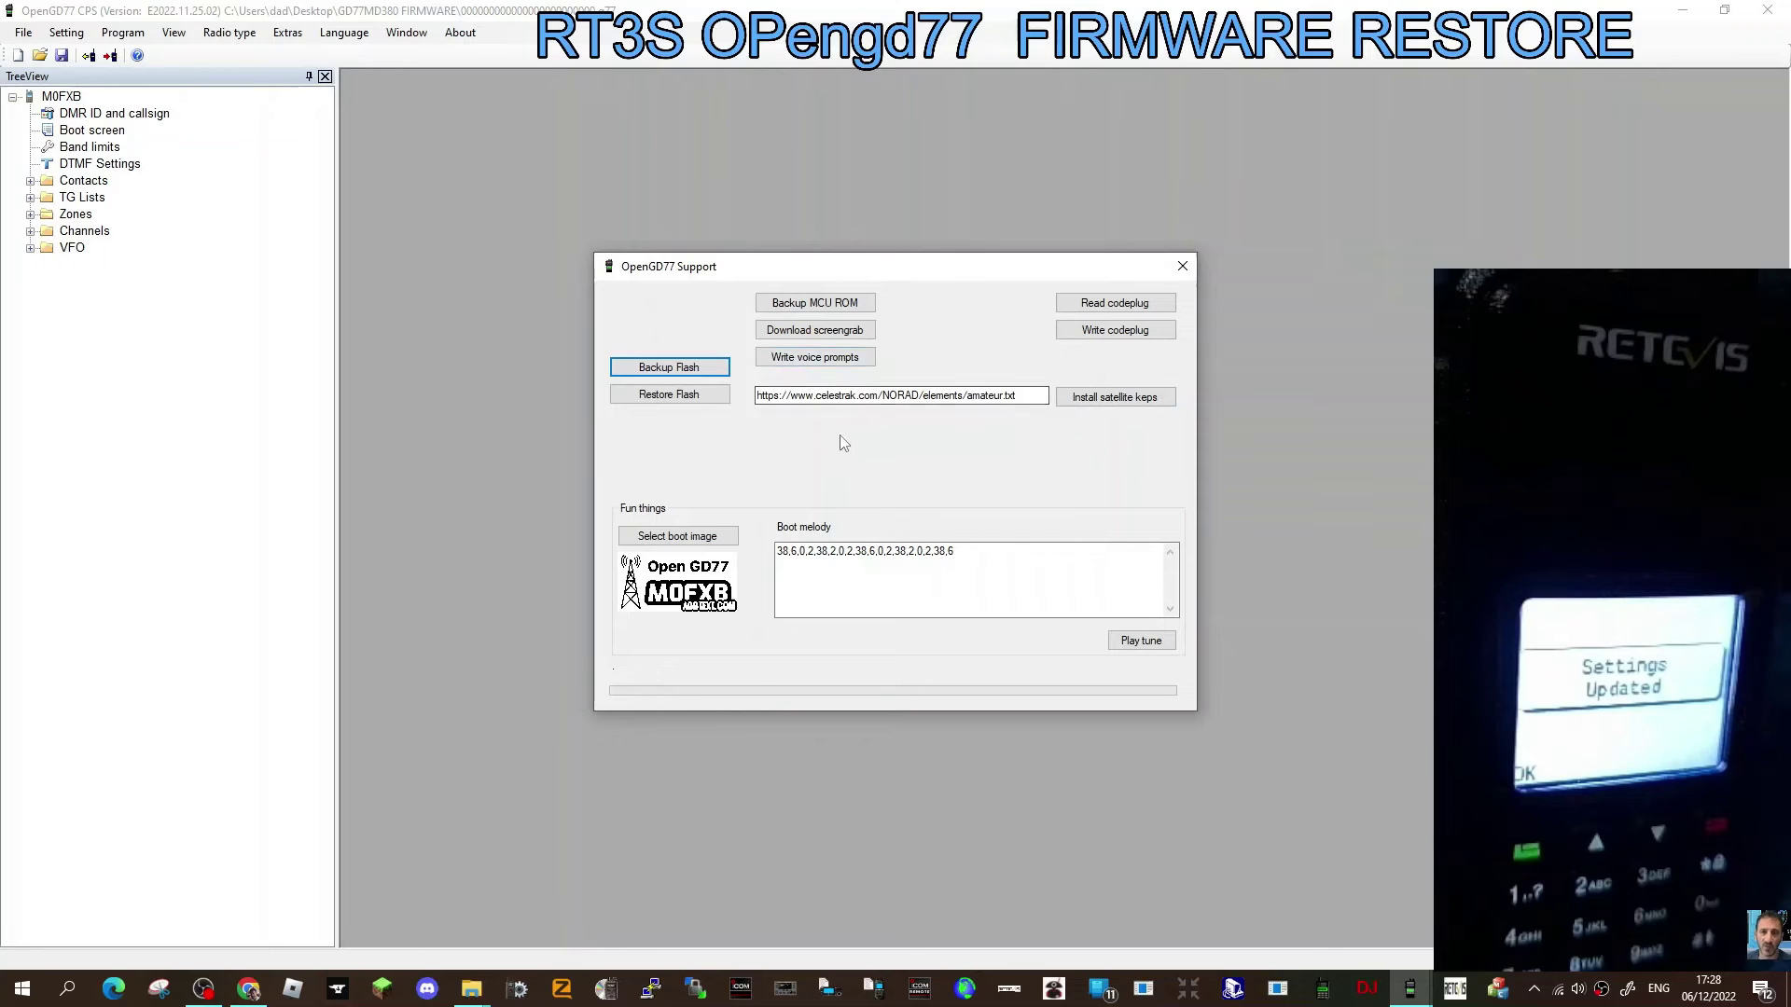
pyautogui.click(827, 362)
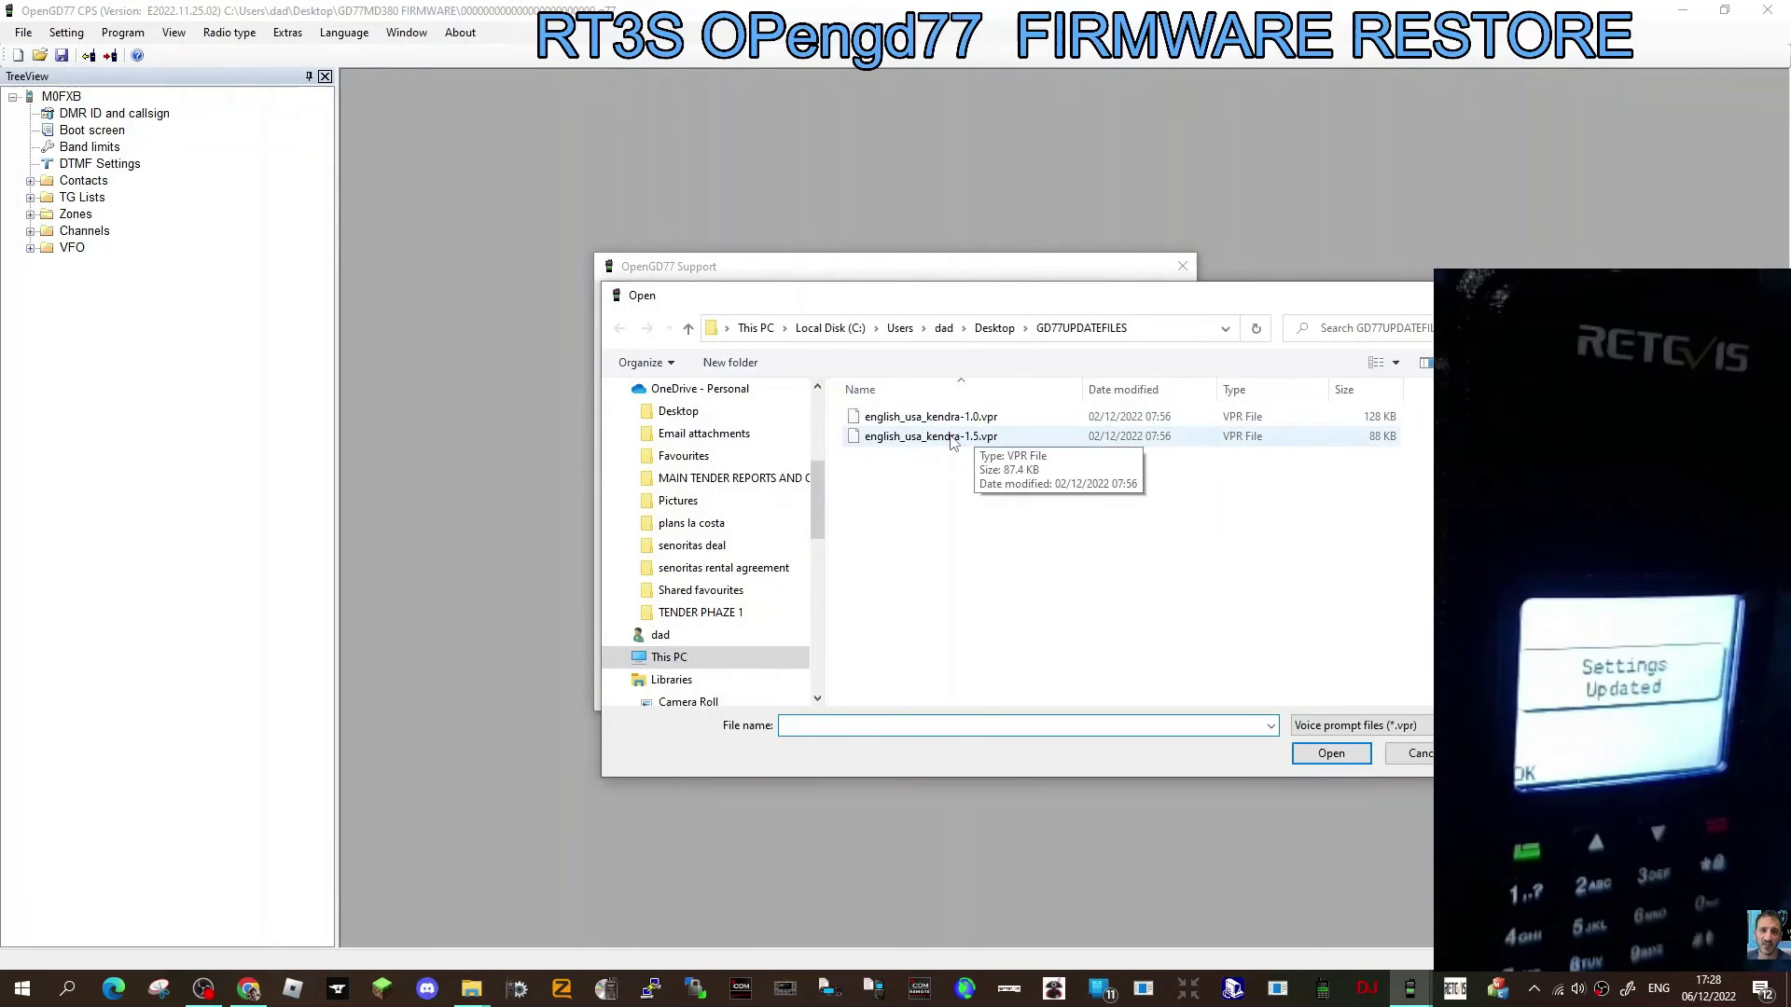
pyautogui.doubleClick(949, 437)
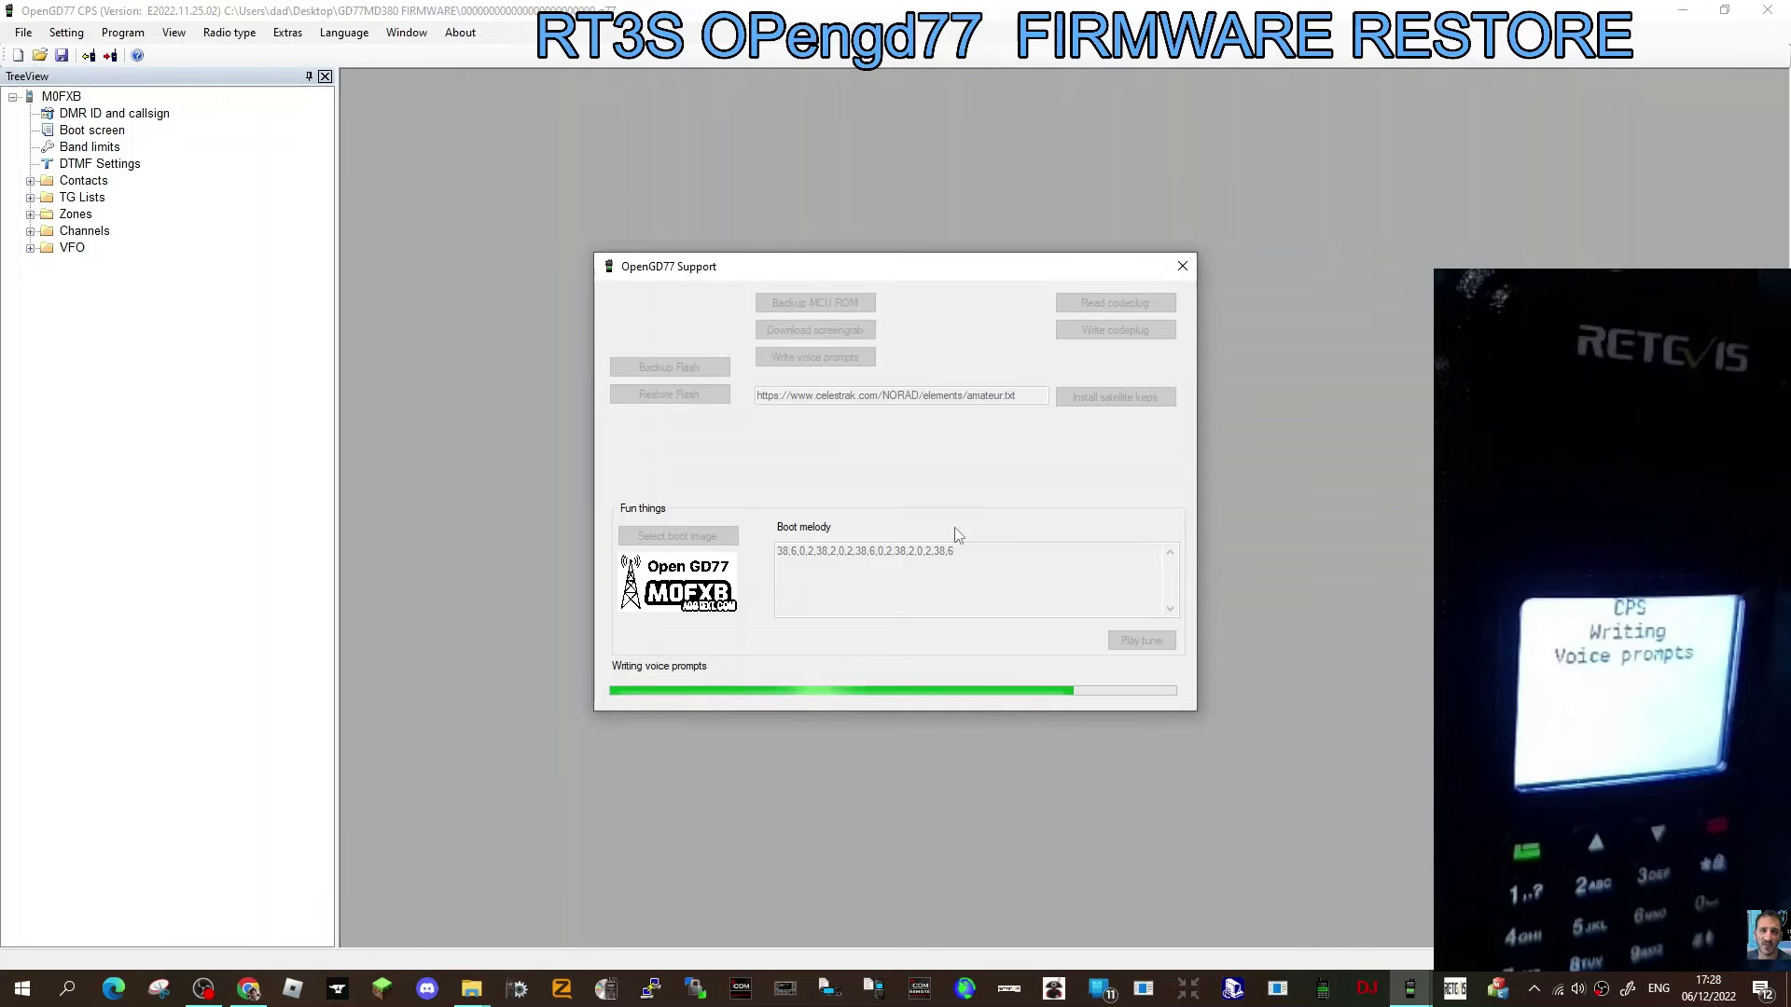
pyautogui.click(926, 552)
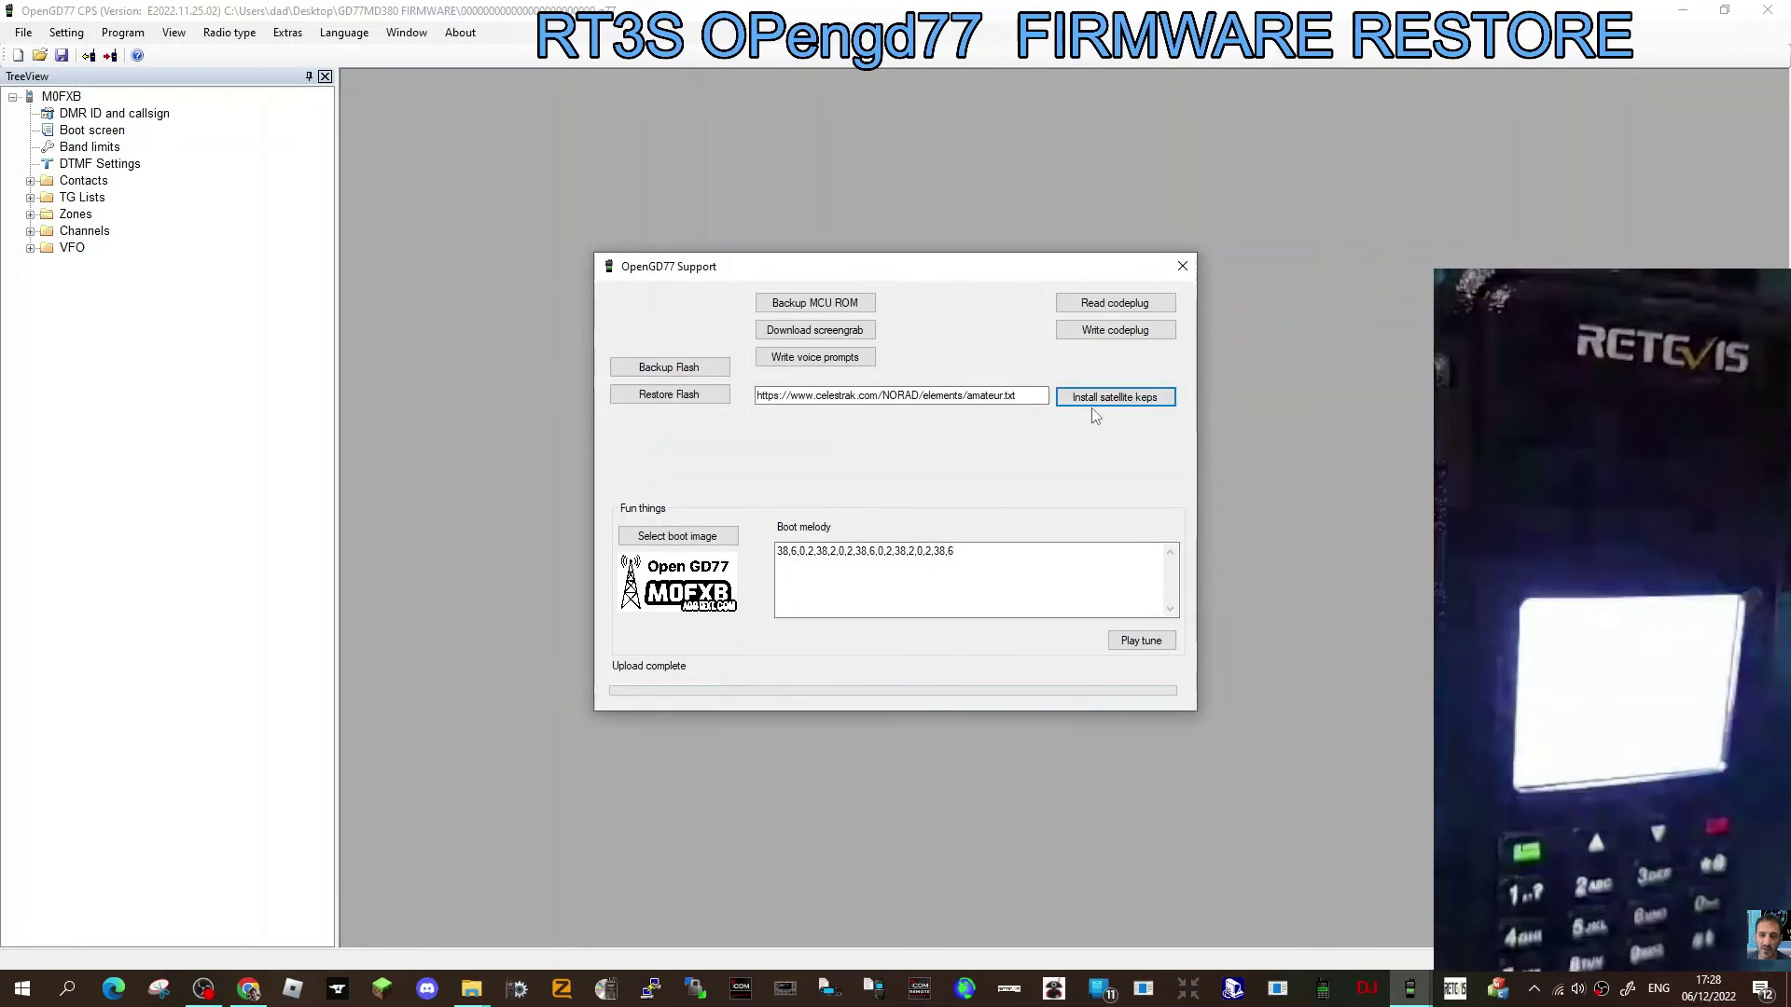
# Install the satellite keps, dismiss the Upload complete notice, then switch windows from the taskbar.
pyautogui.click(1111, 397)
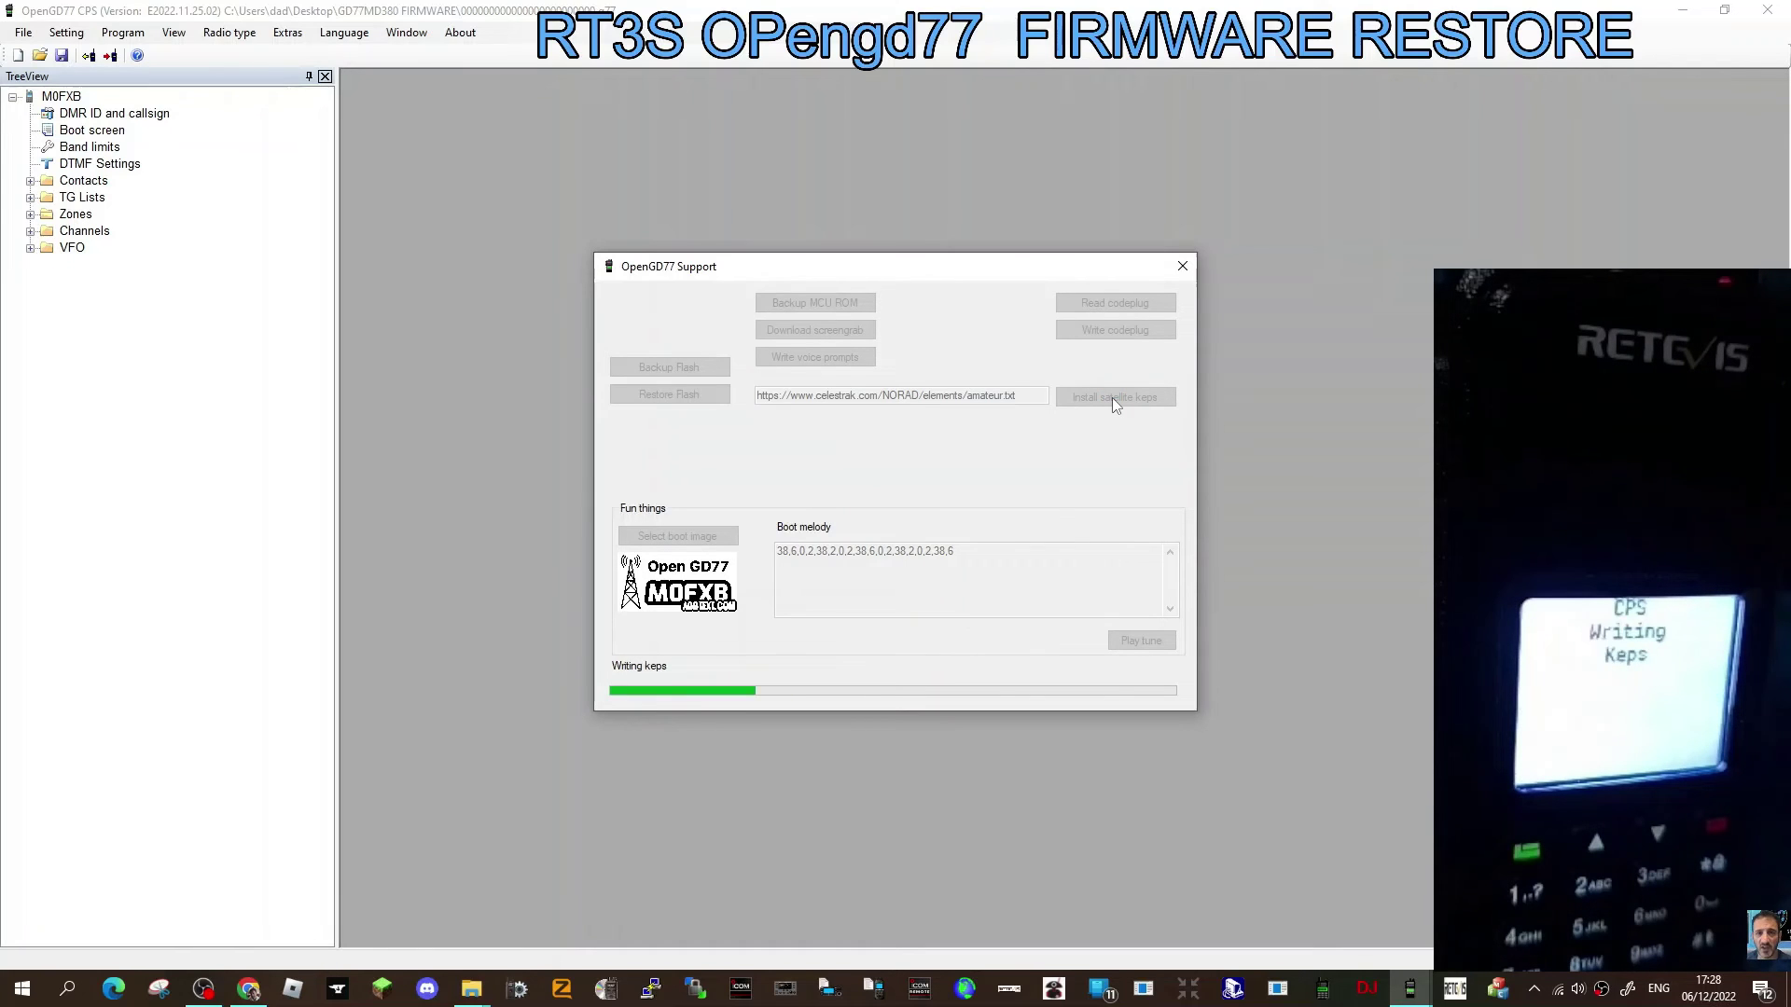
pyautogui.click(993, 551)
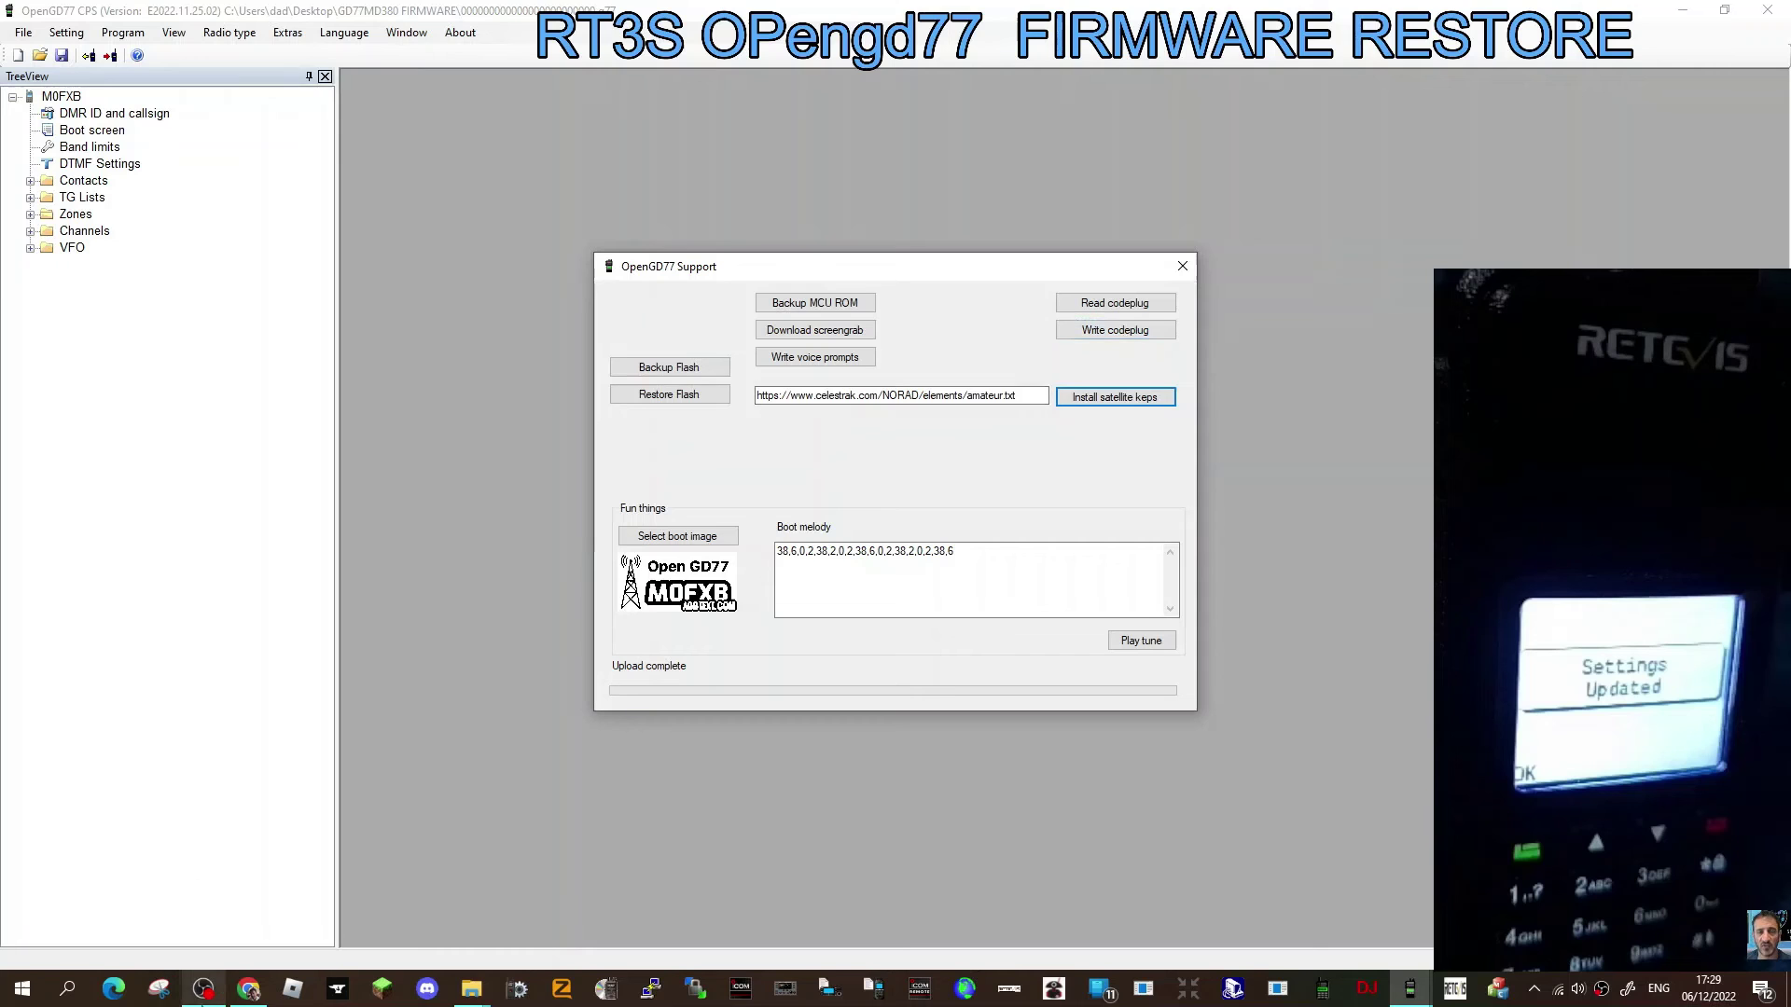
pyautogui.click(203, 991)
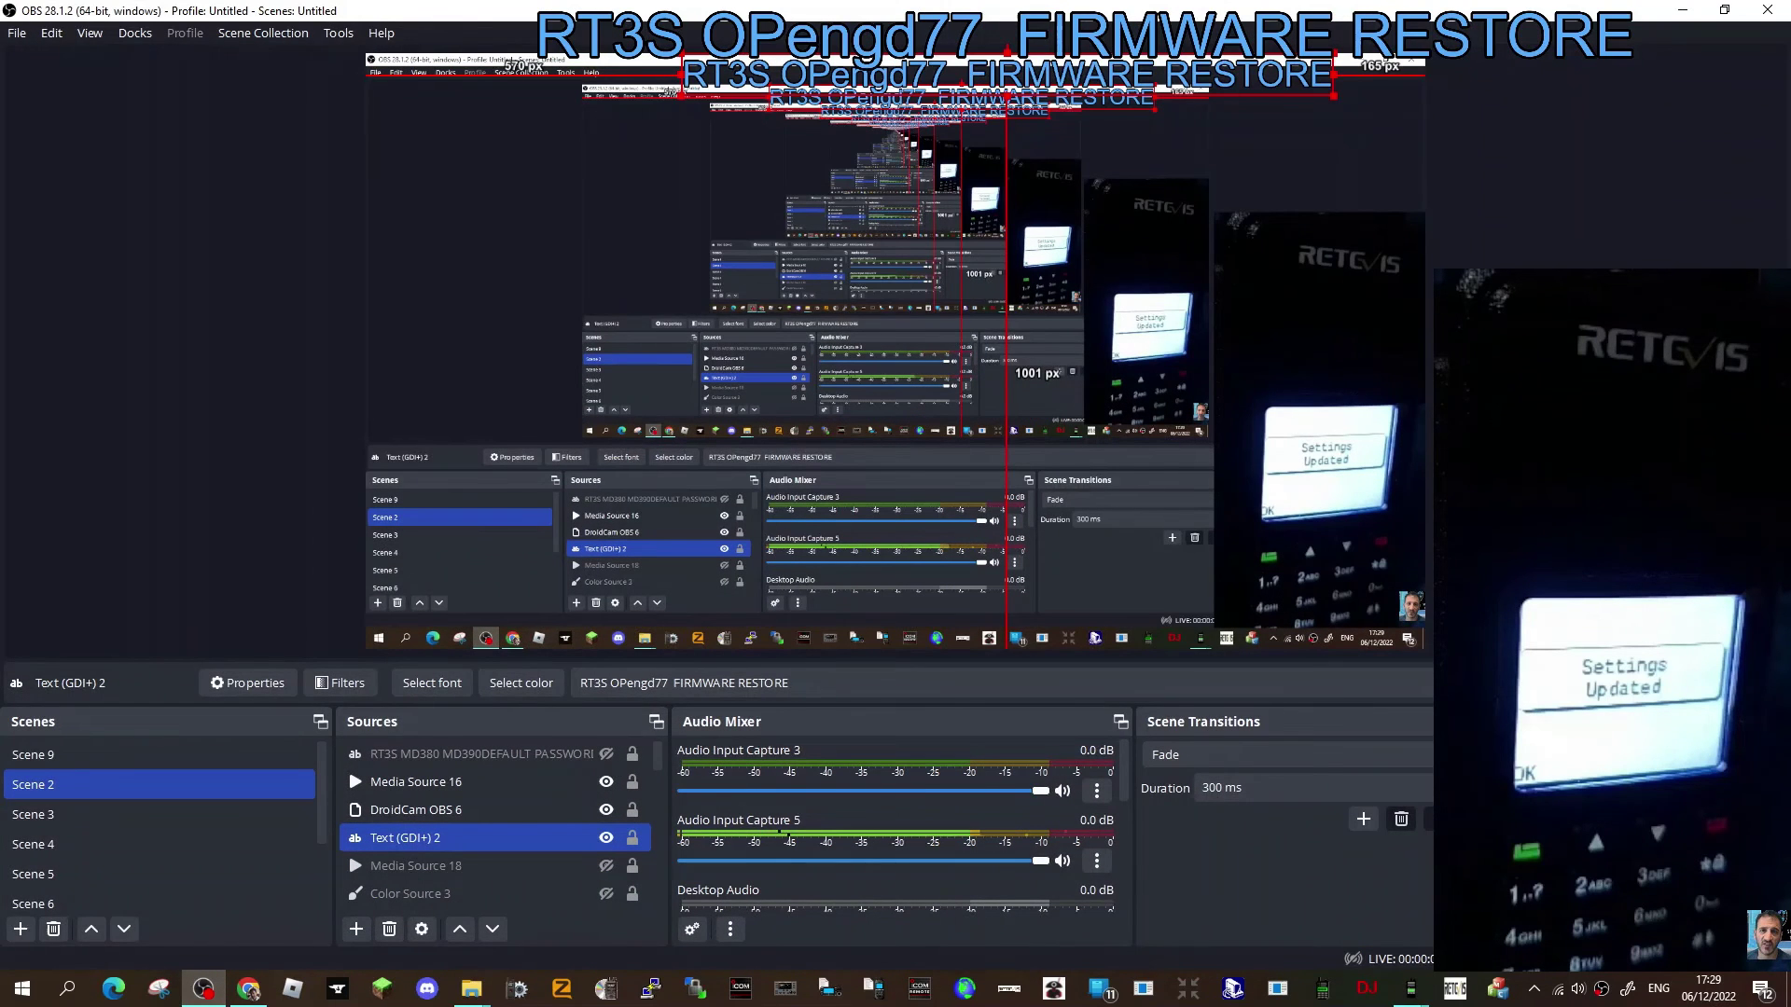
pyautogui.click(204, 991)
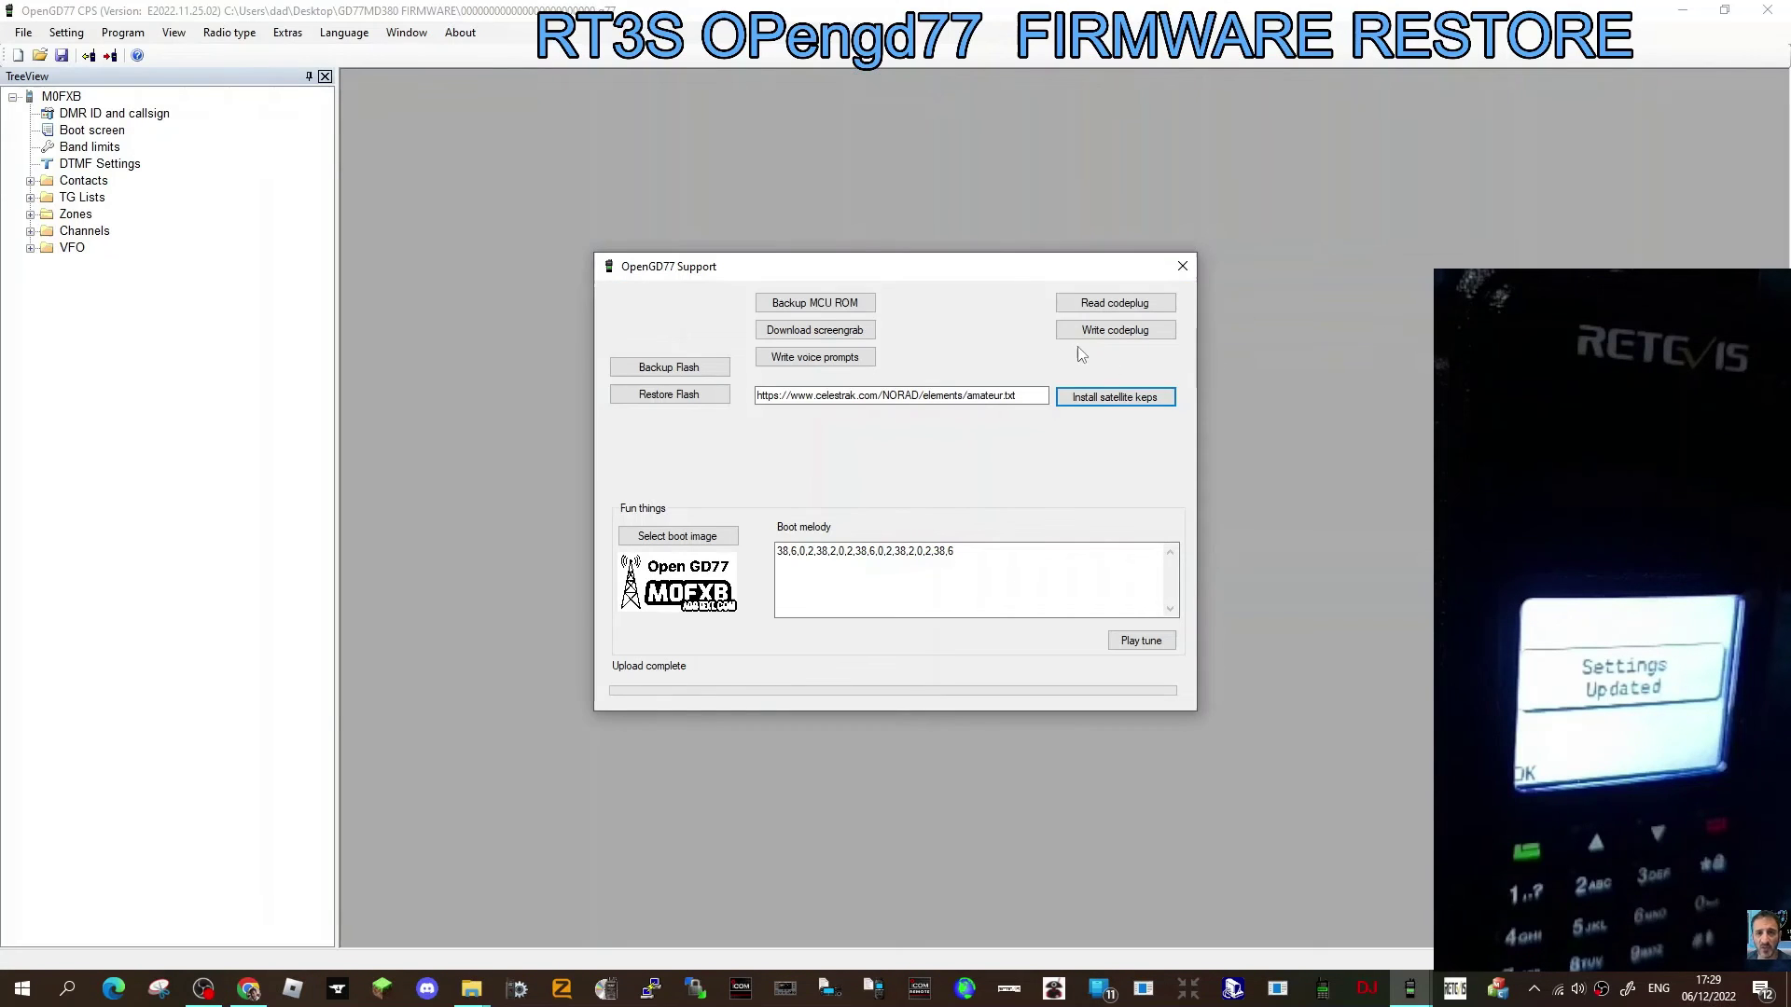
# Write the codeplug so the RT3S shows 145.00000 MHz VFOs, then close the support tools.
pyautogui.click(1103, 337)
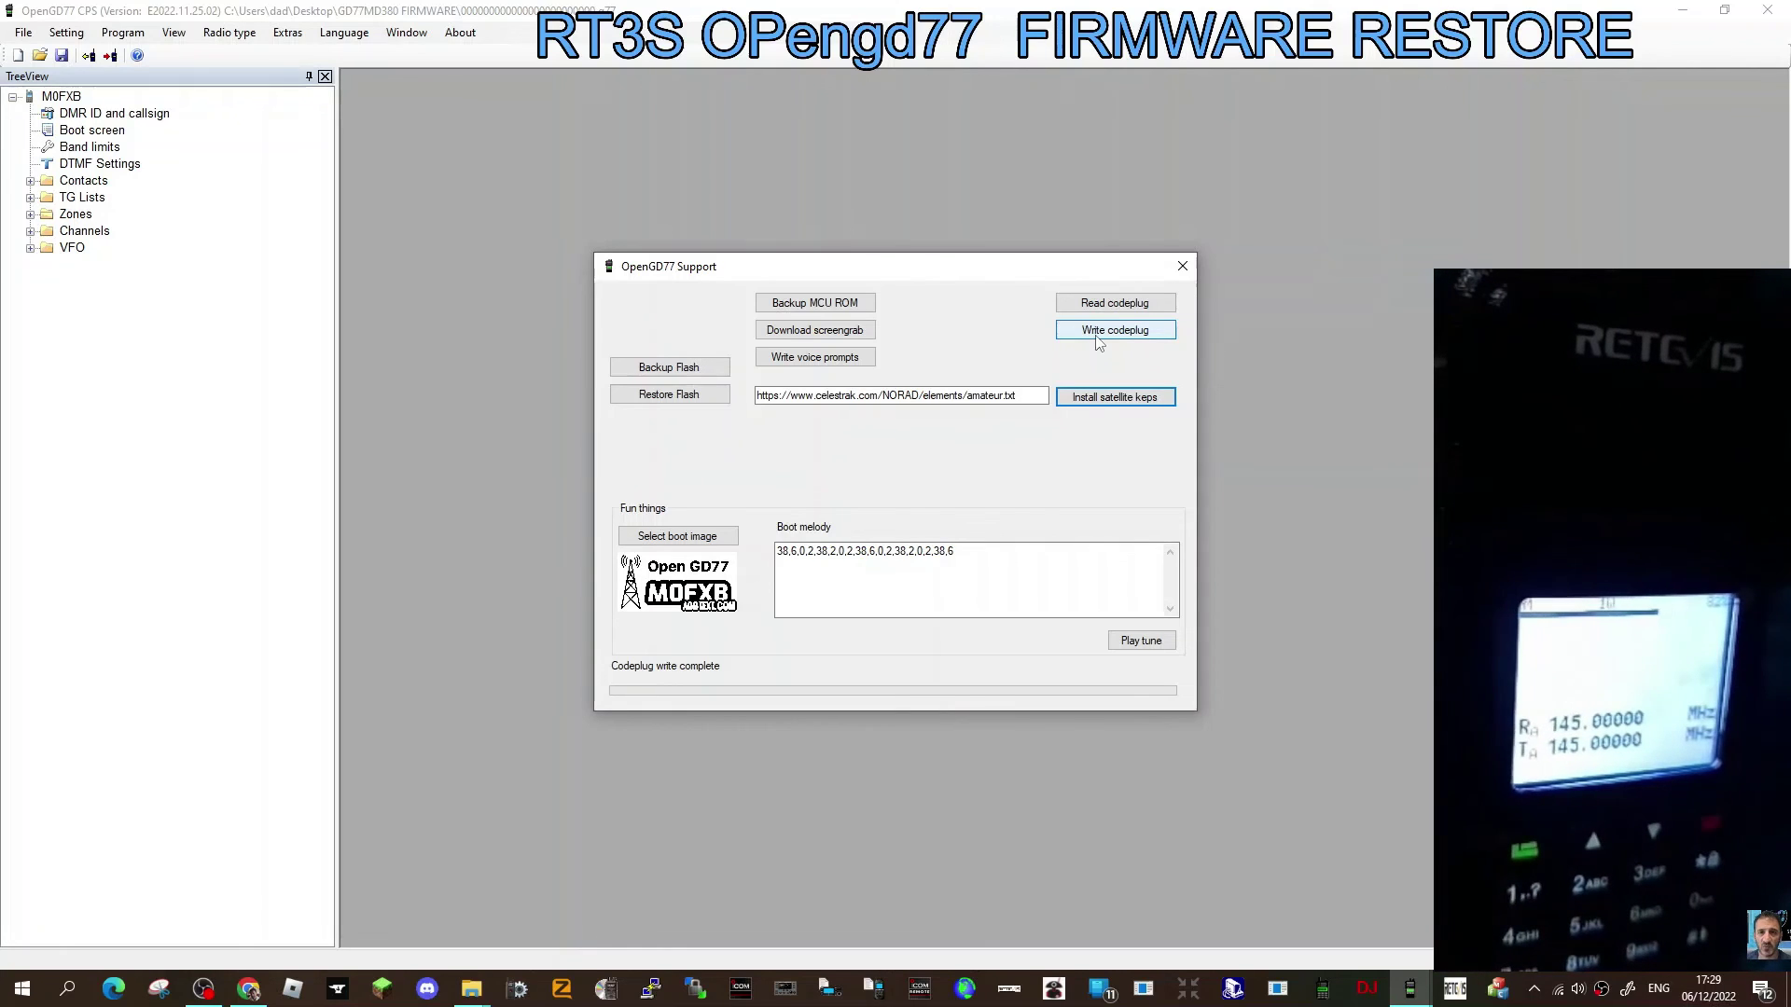
pyautogui.click(23, 34)
pyautogui.click(1162, 424)
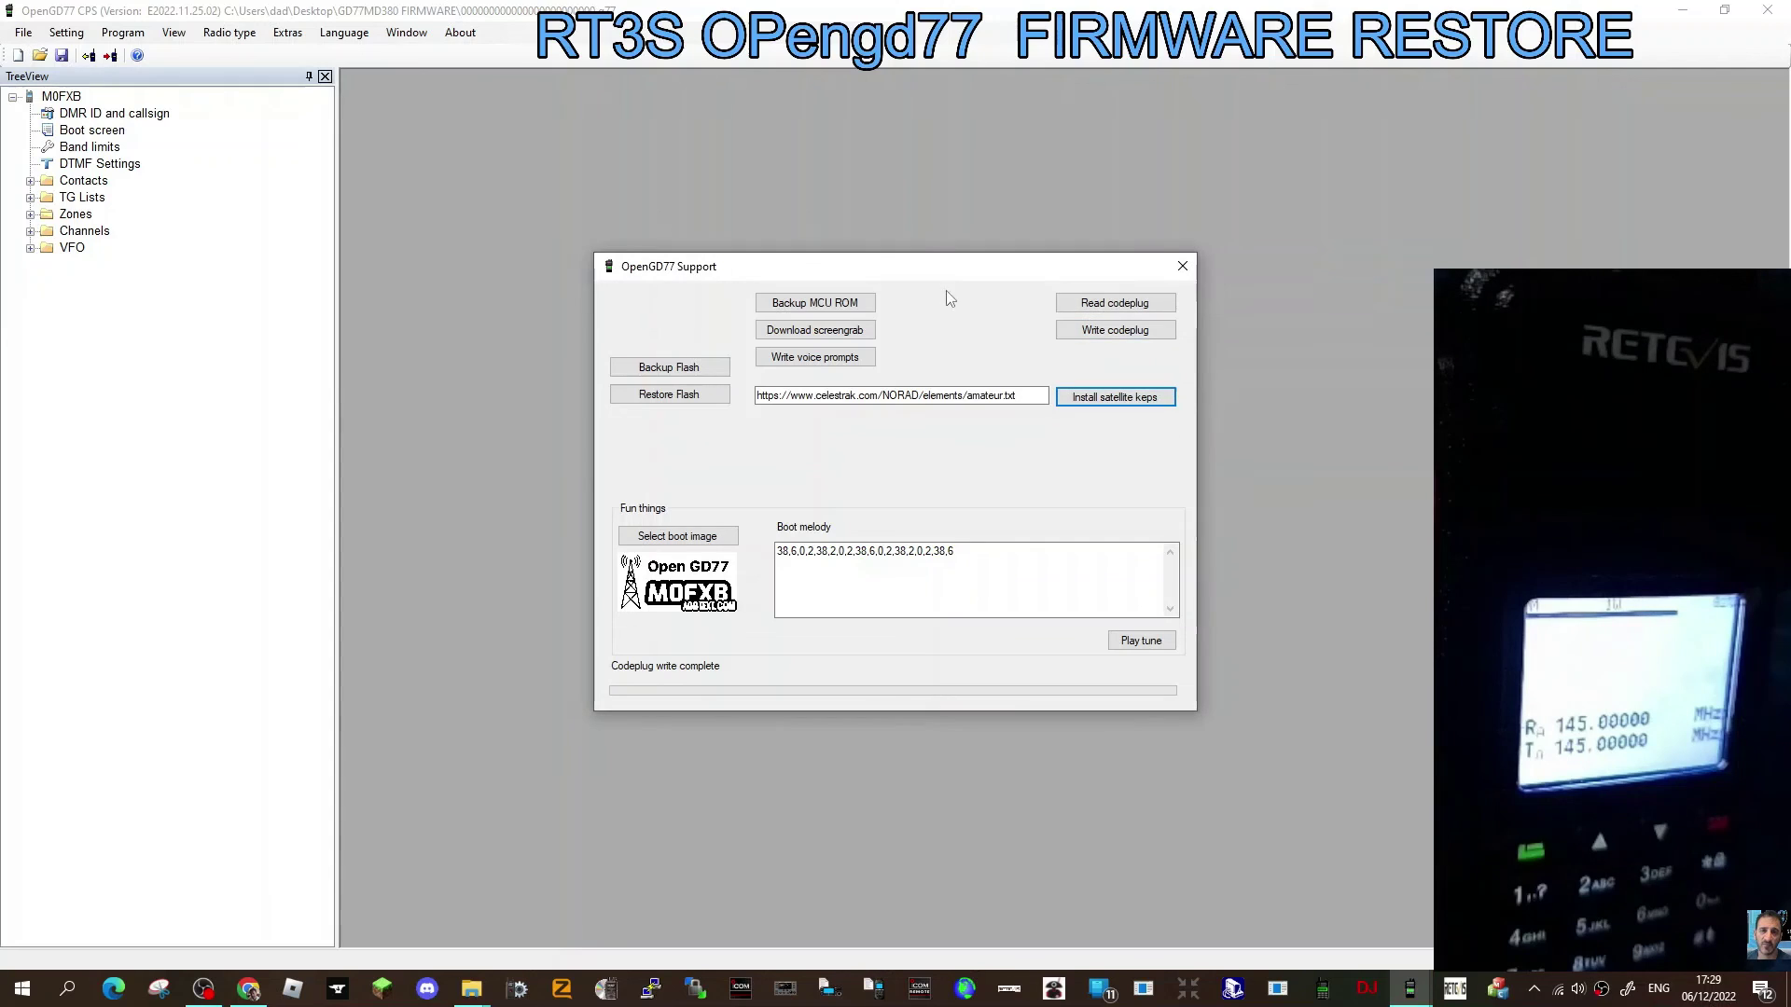
# Load the NEWGD-77 COMPLETE .g77 codeplug and start writing it to the radio.
pyautogui.click(1190, 268)
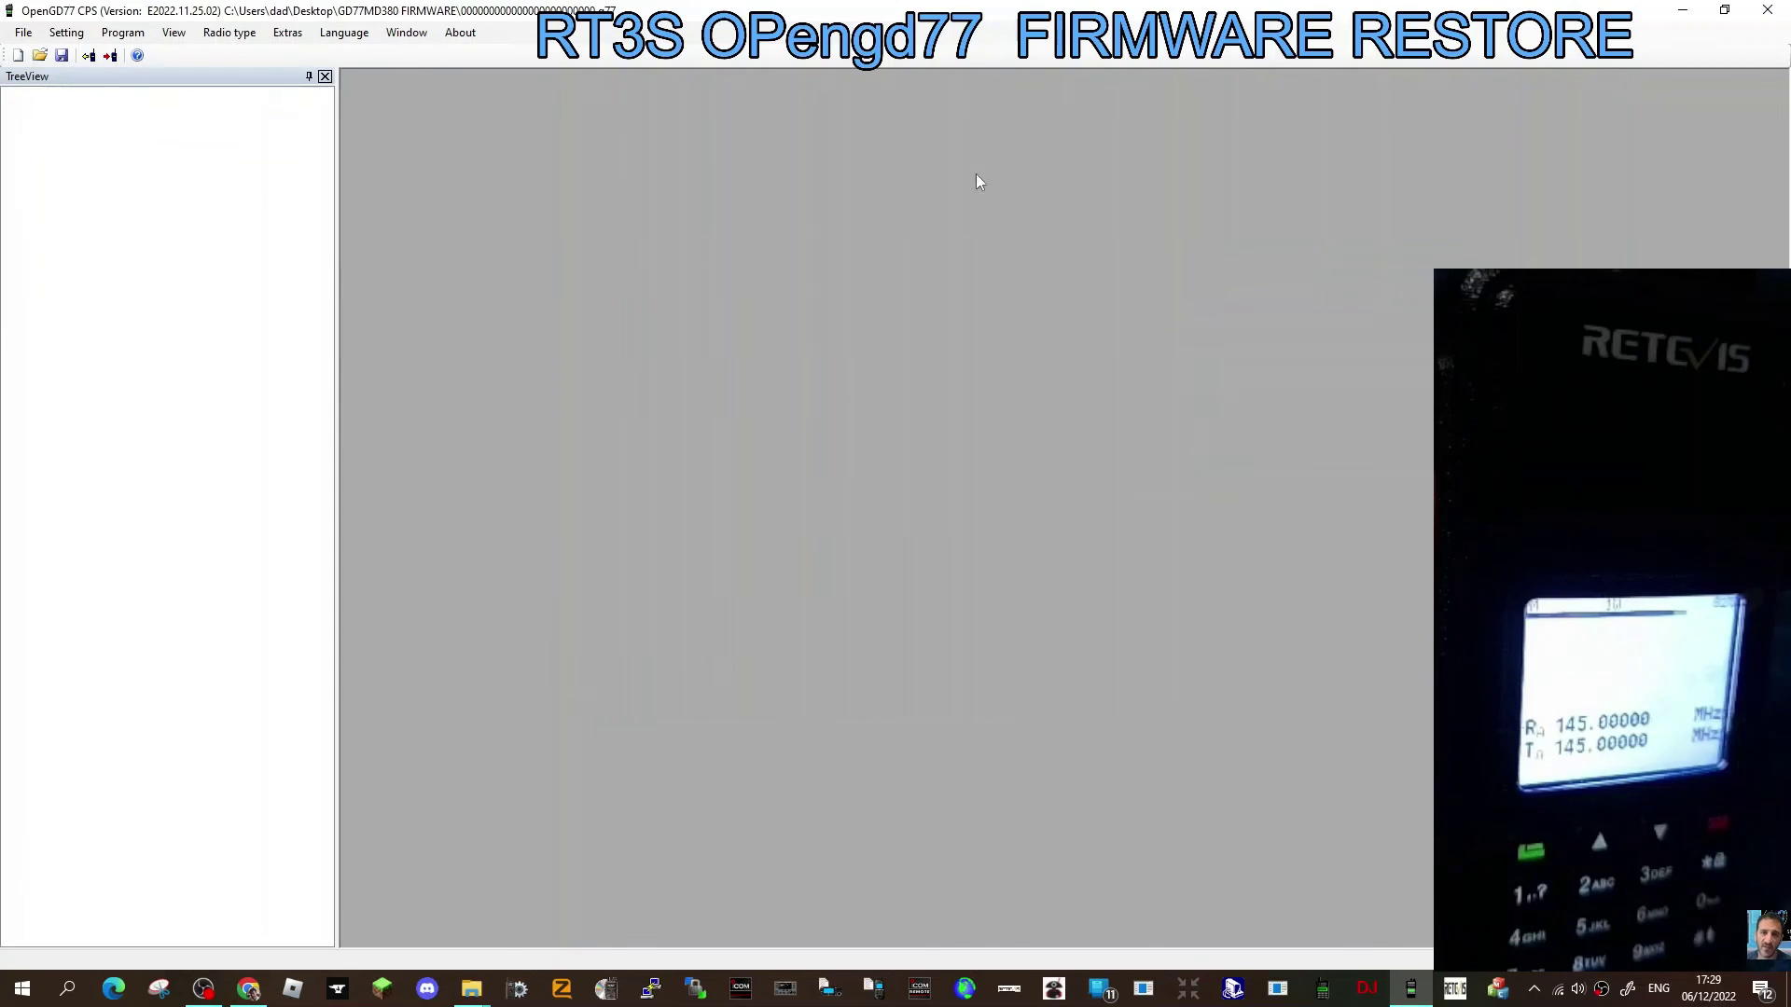
pyautogui.click(24, 32)
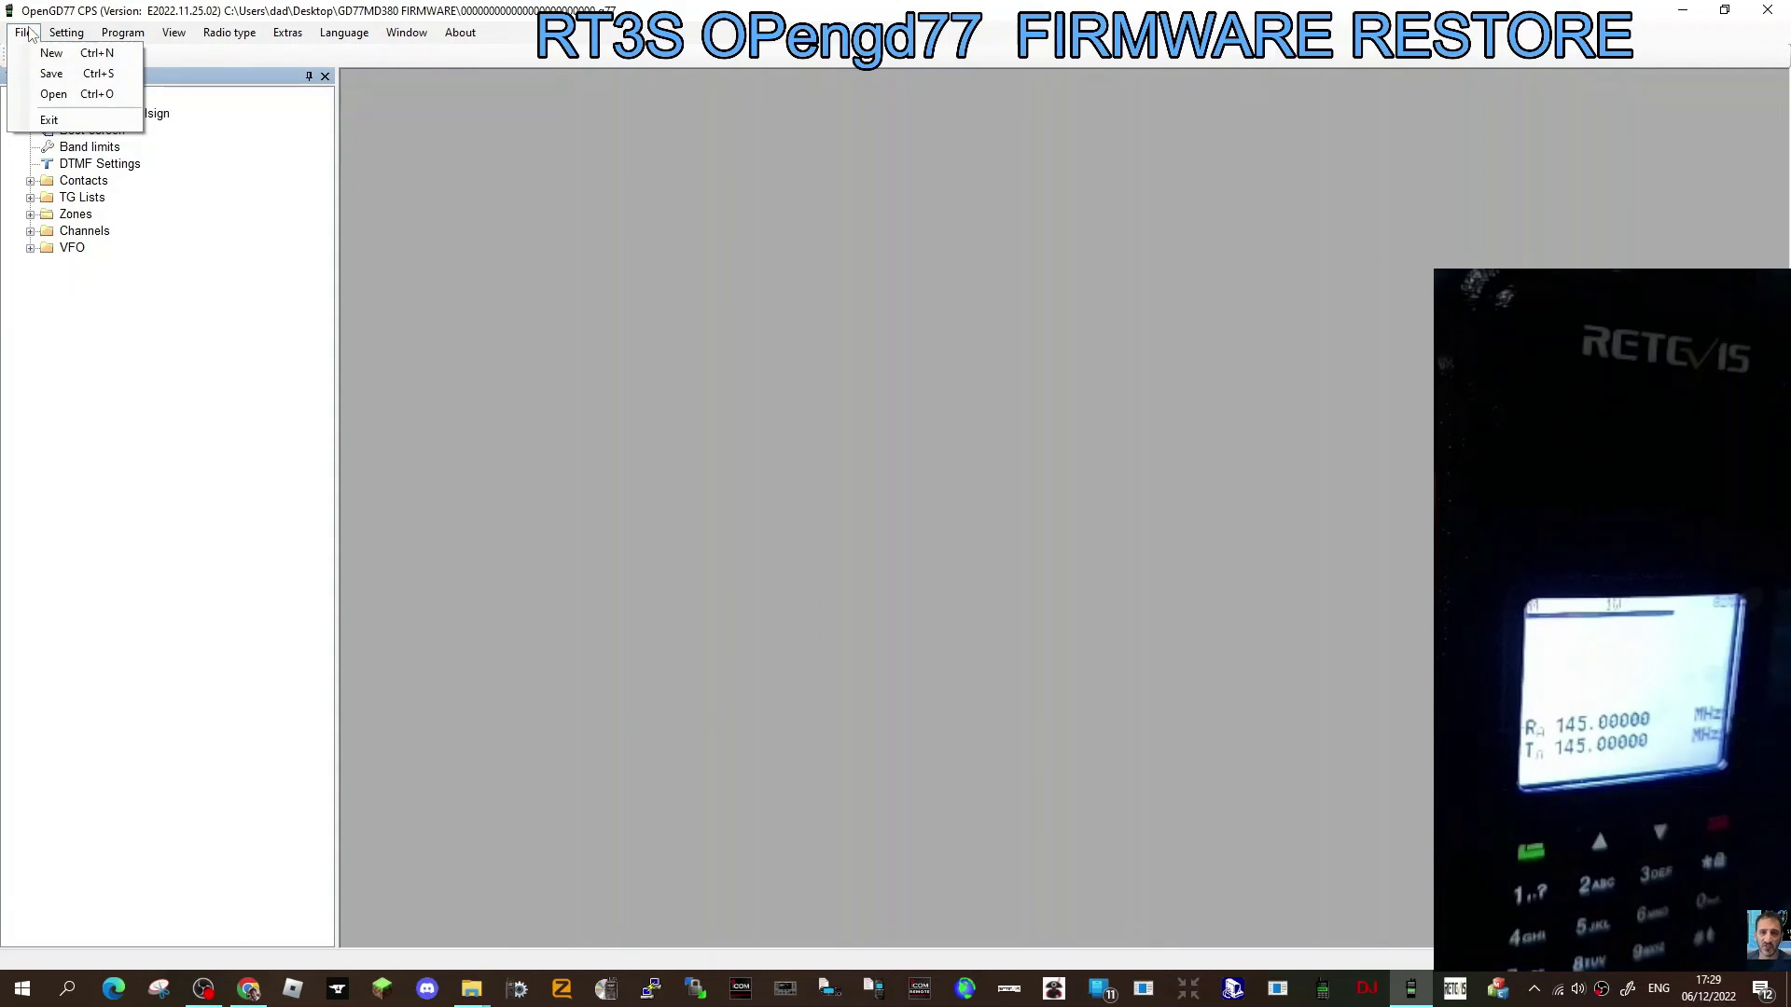
pyautogui.click(51, 94)
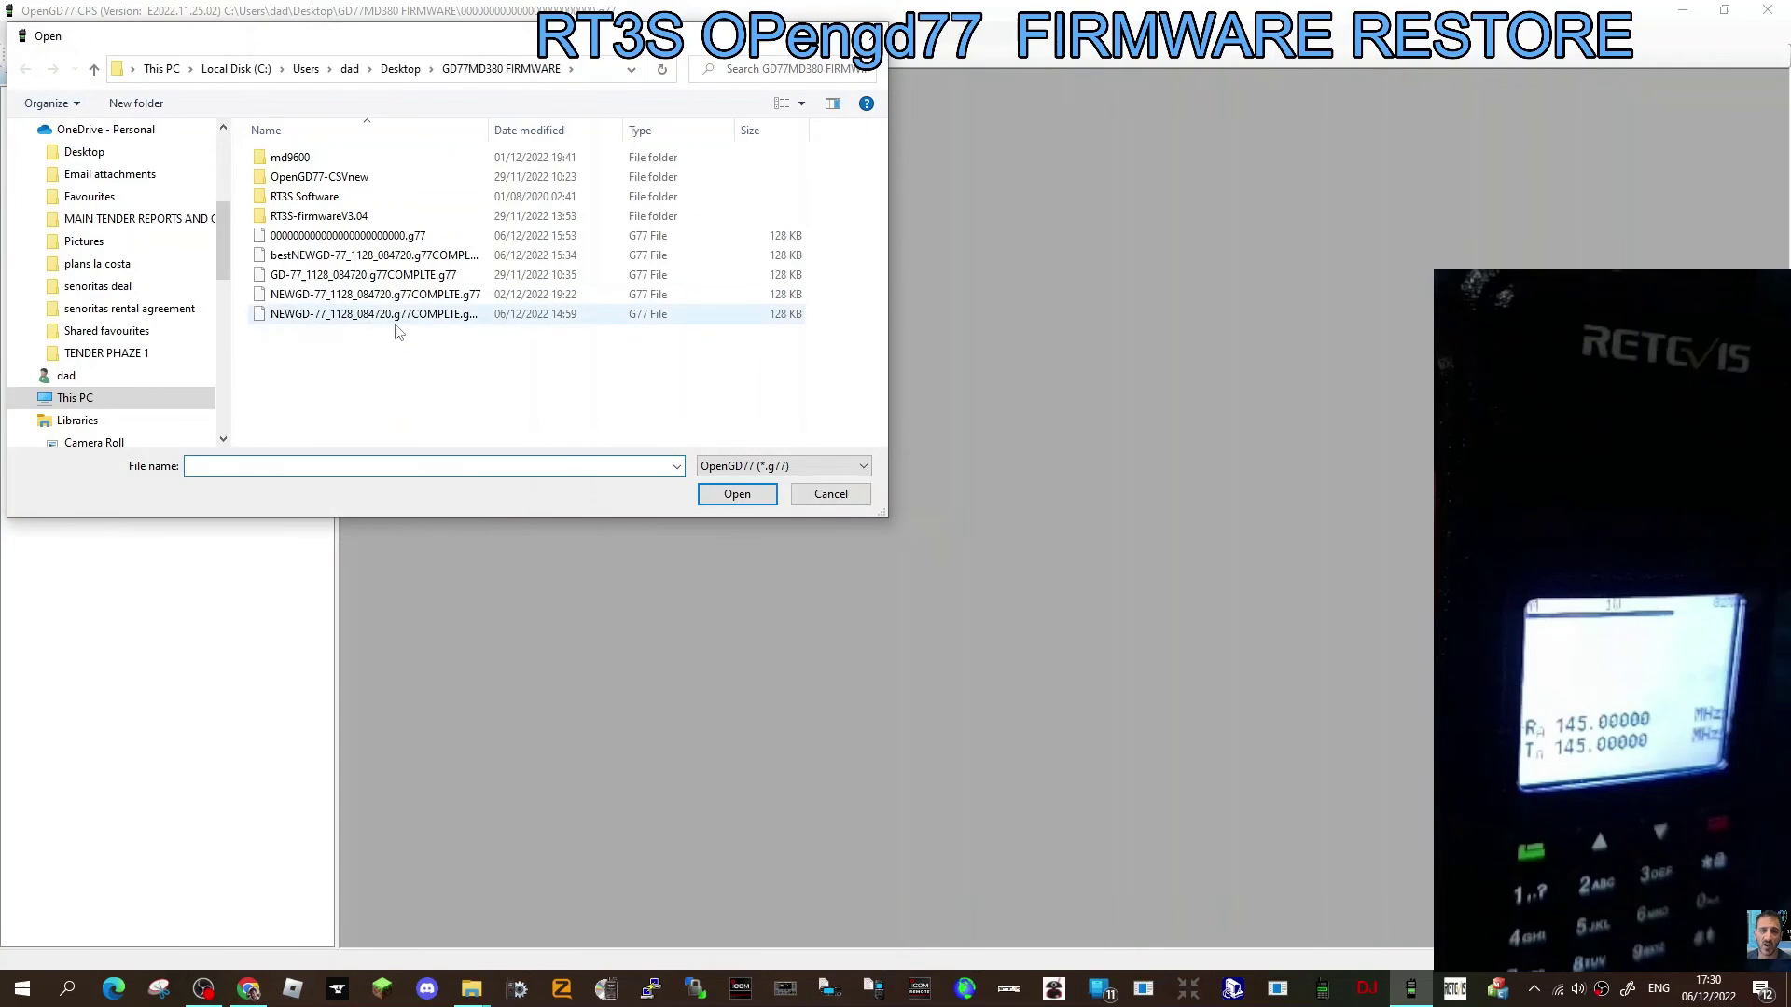
pyautogui.doubleClick(419, 321)
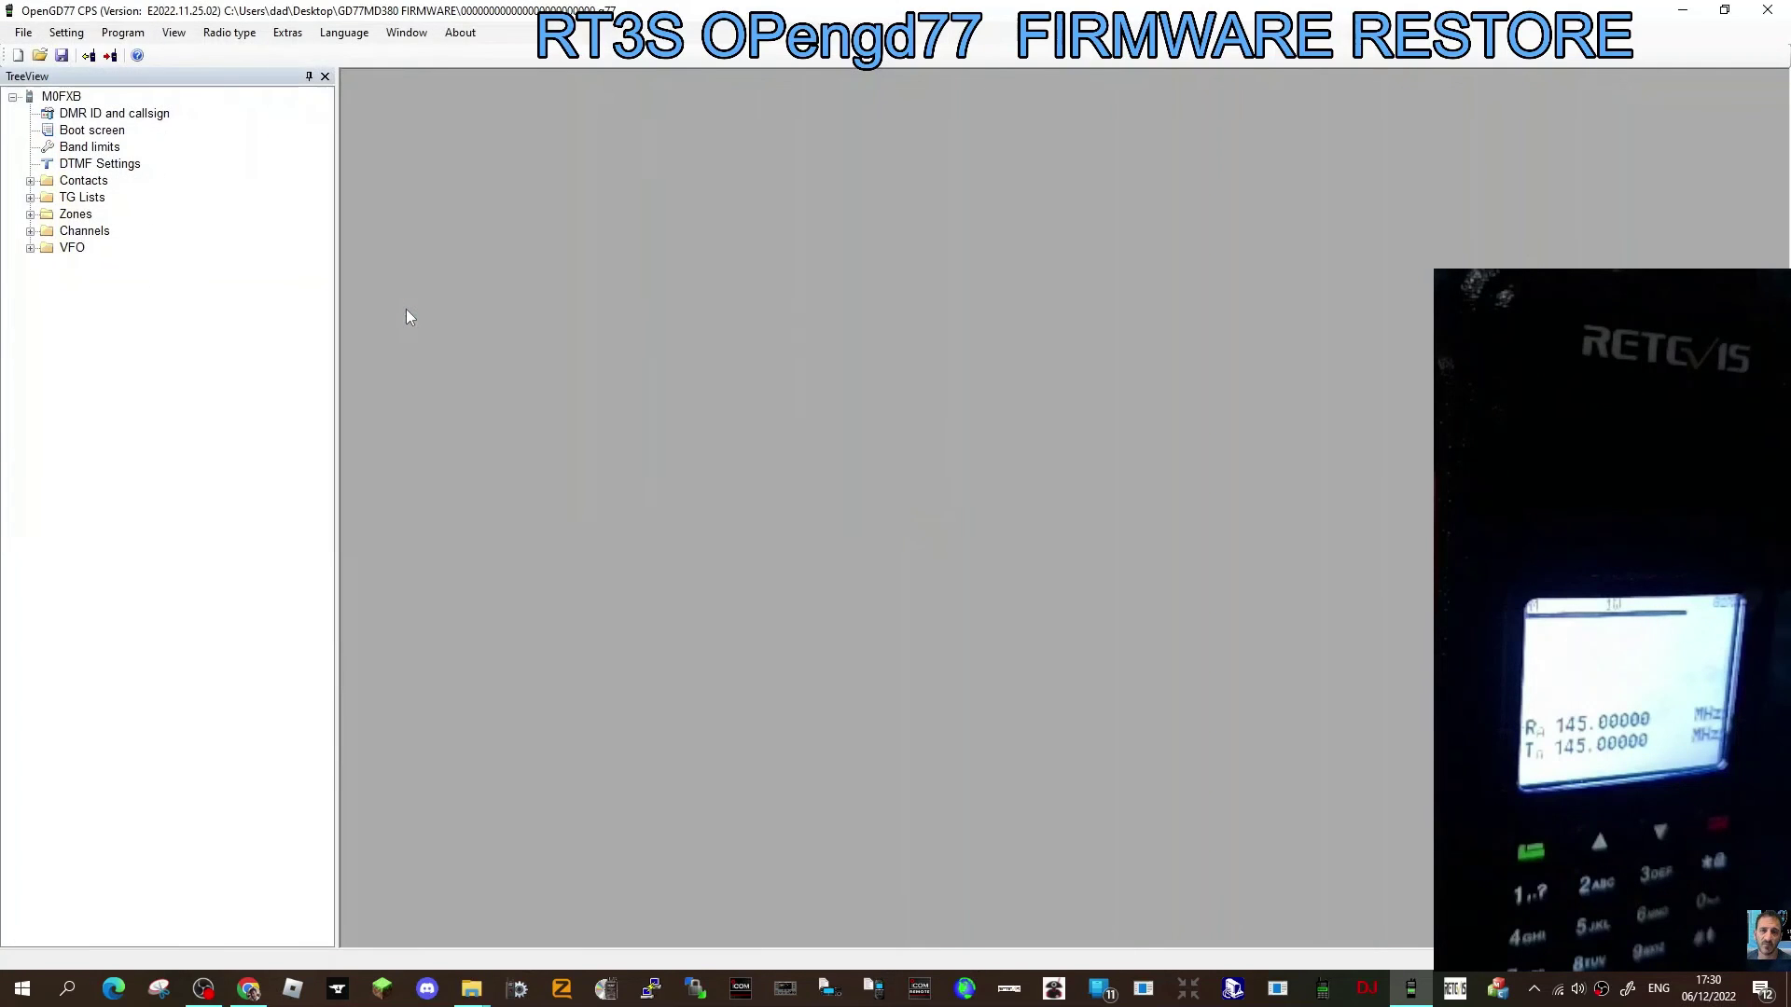
pyautogui.click(131, 42)
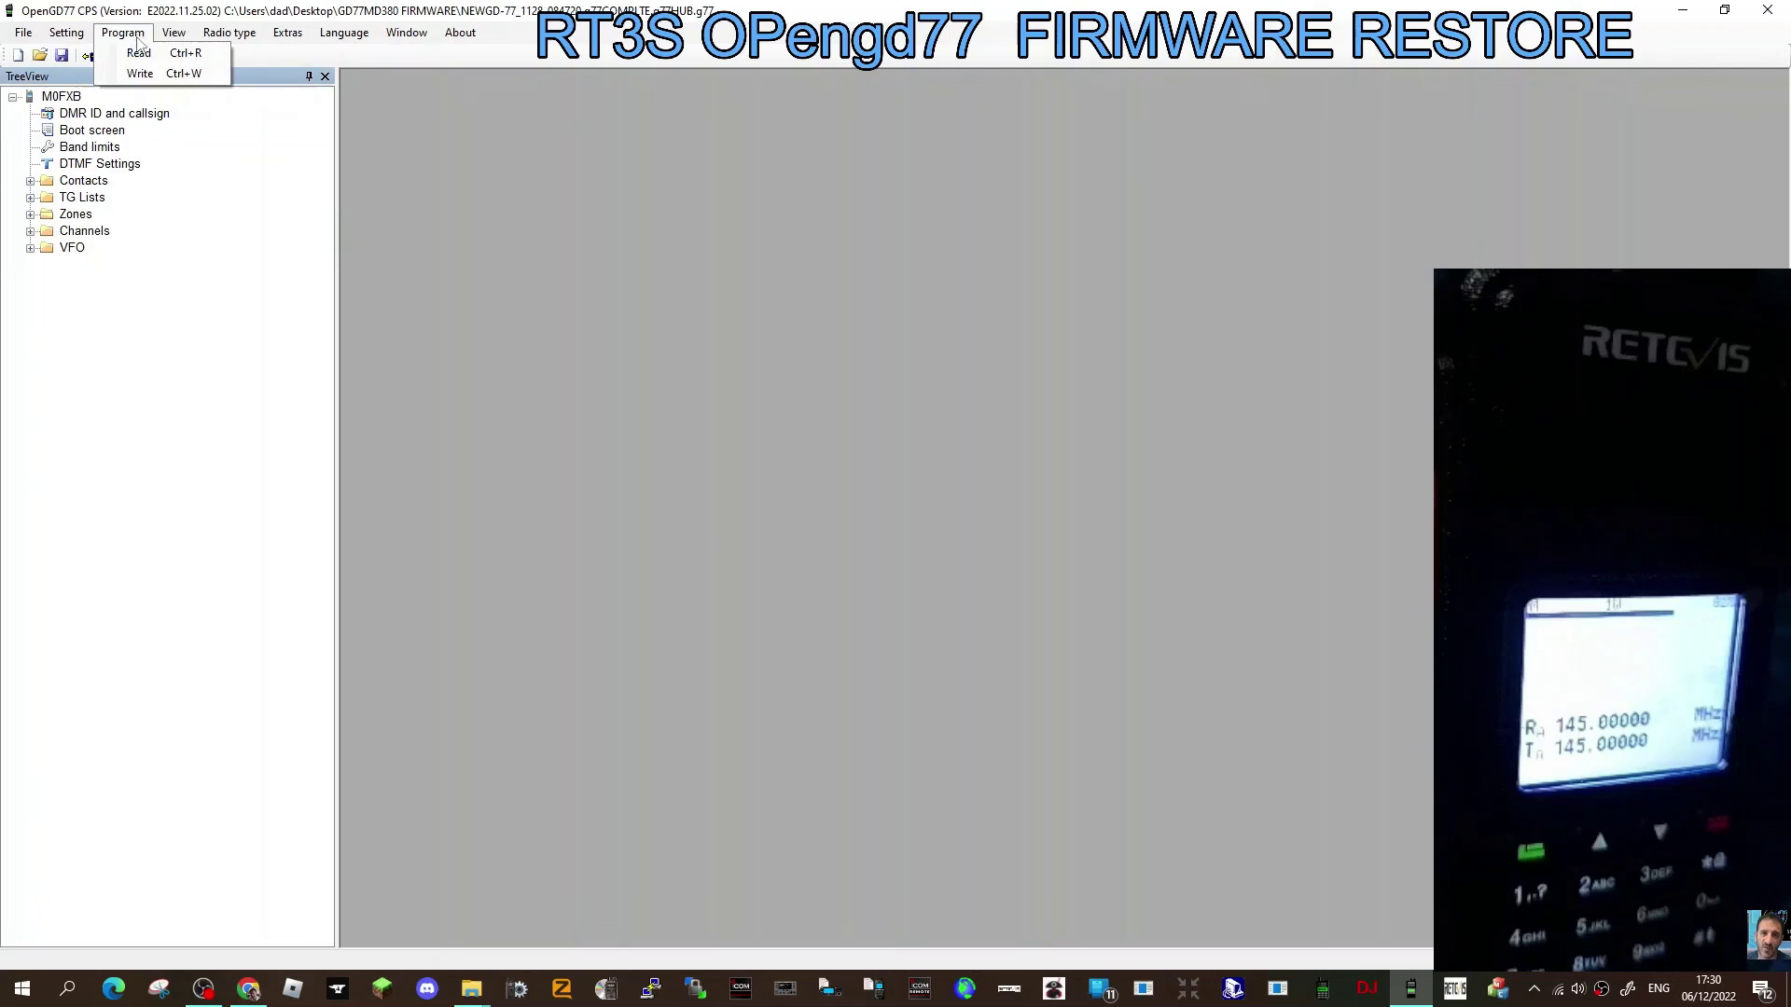
pyautogui.click(148, 77)
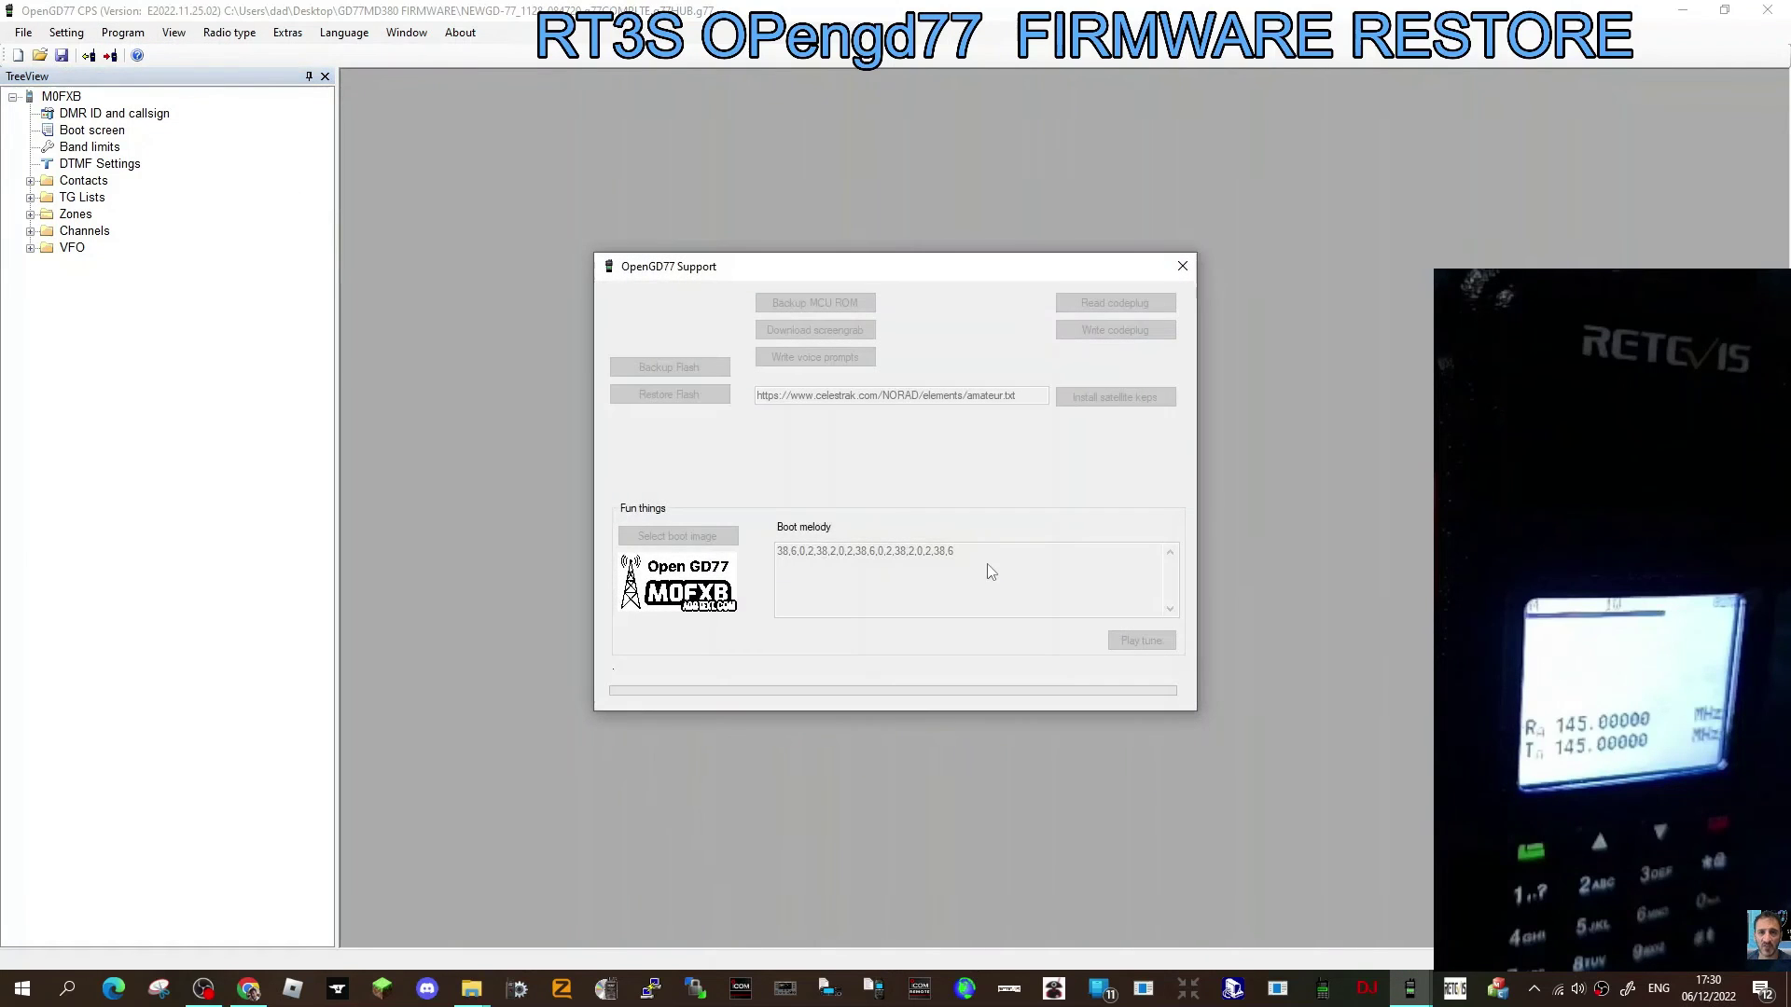